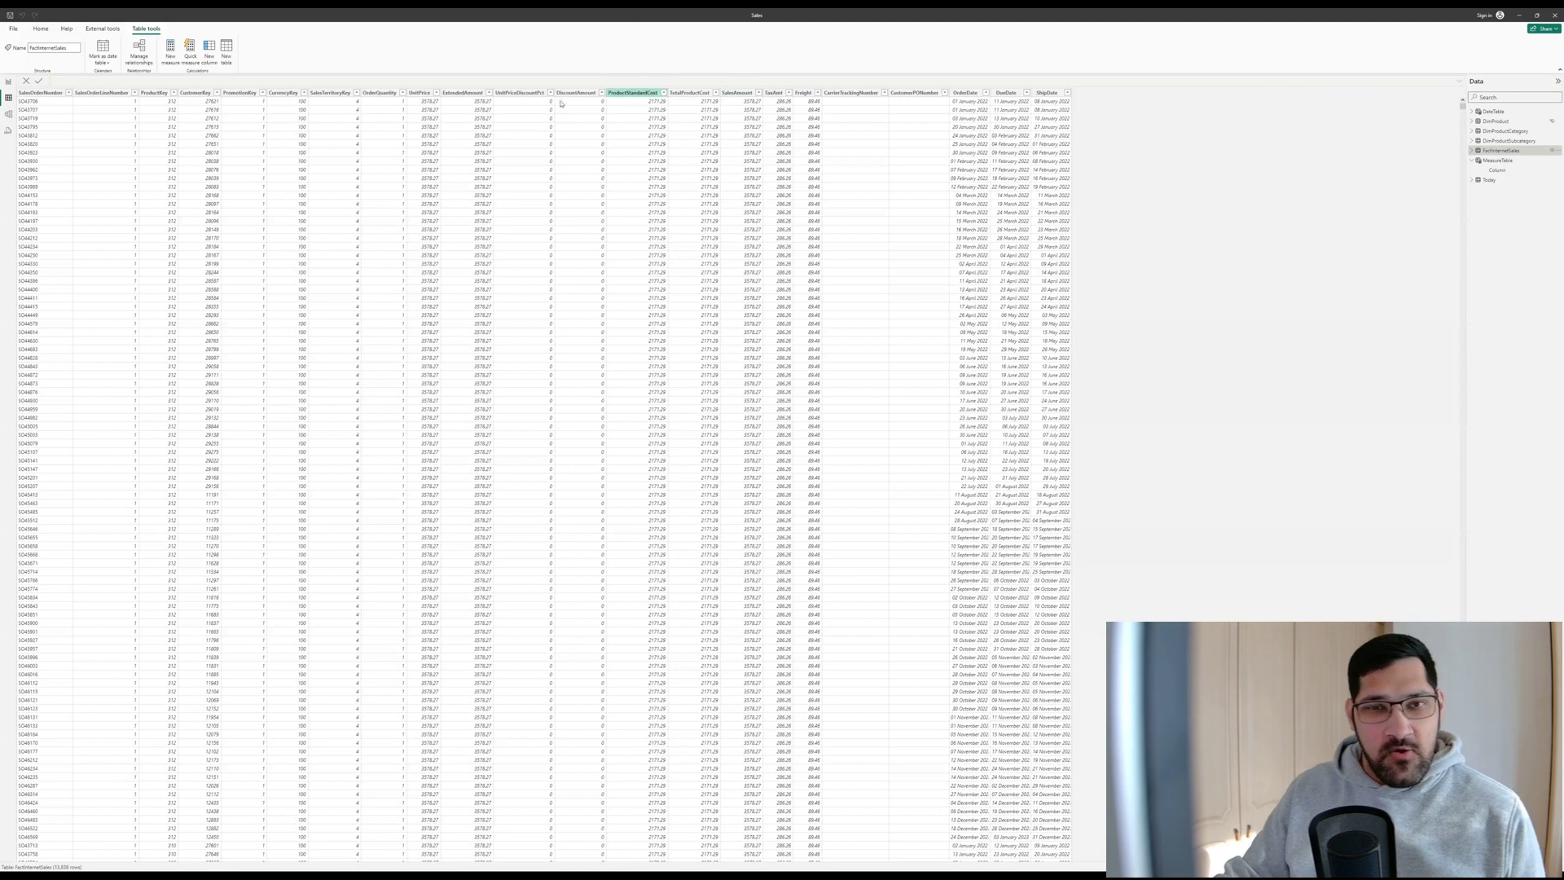
Step: In DAX query view, start an EVALUATE SUMMARIZE query over FactInternetSales grouped by OrderDate
click(12, 133)
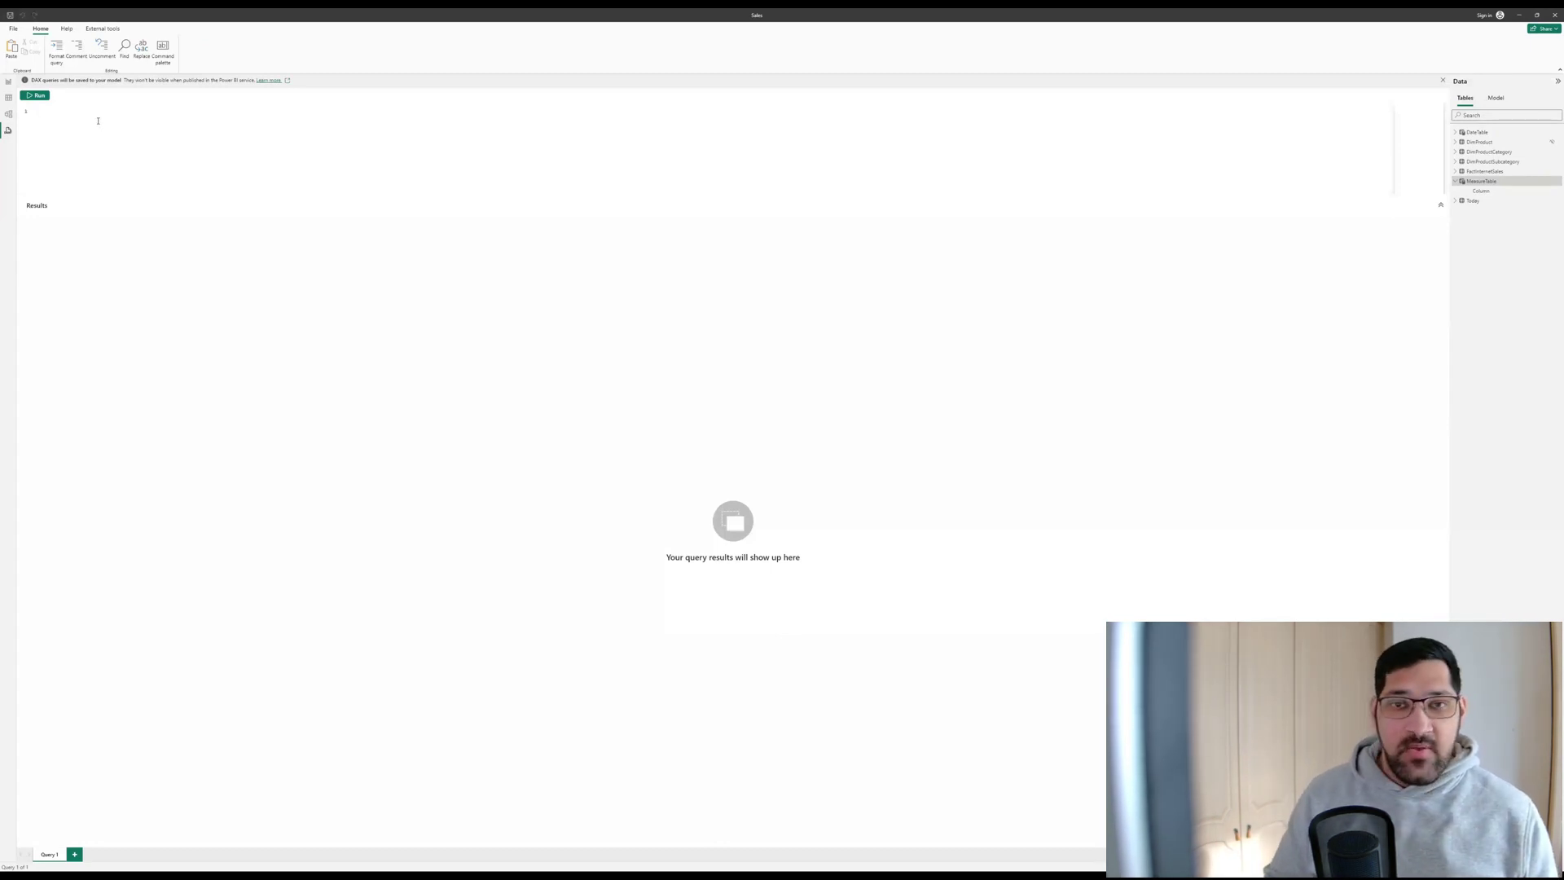
text(EVALUATE)
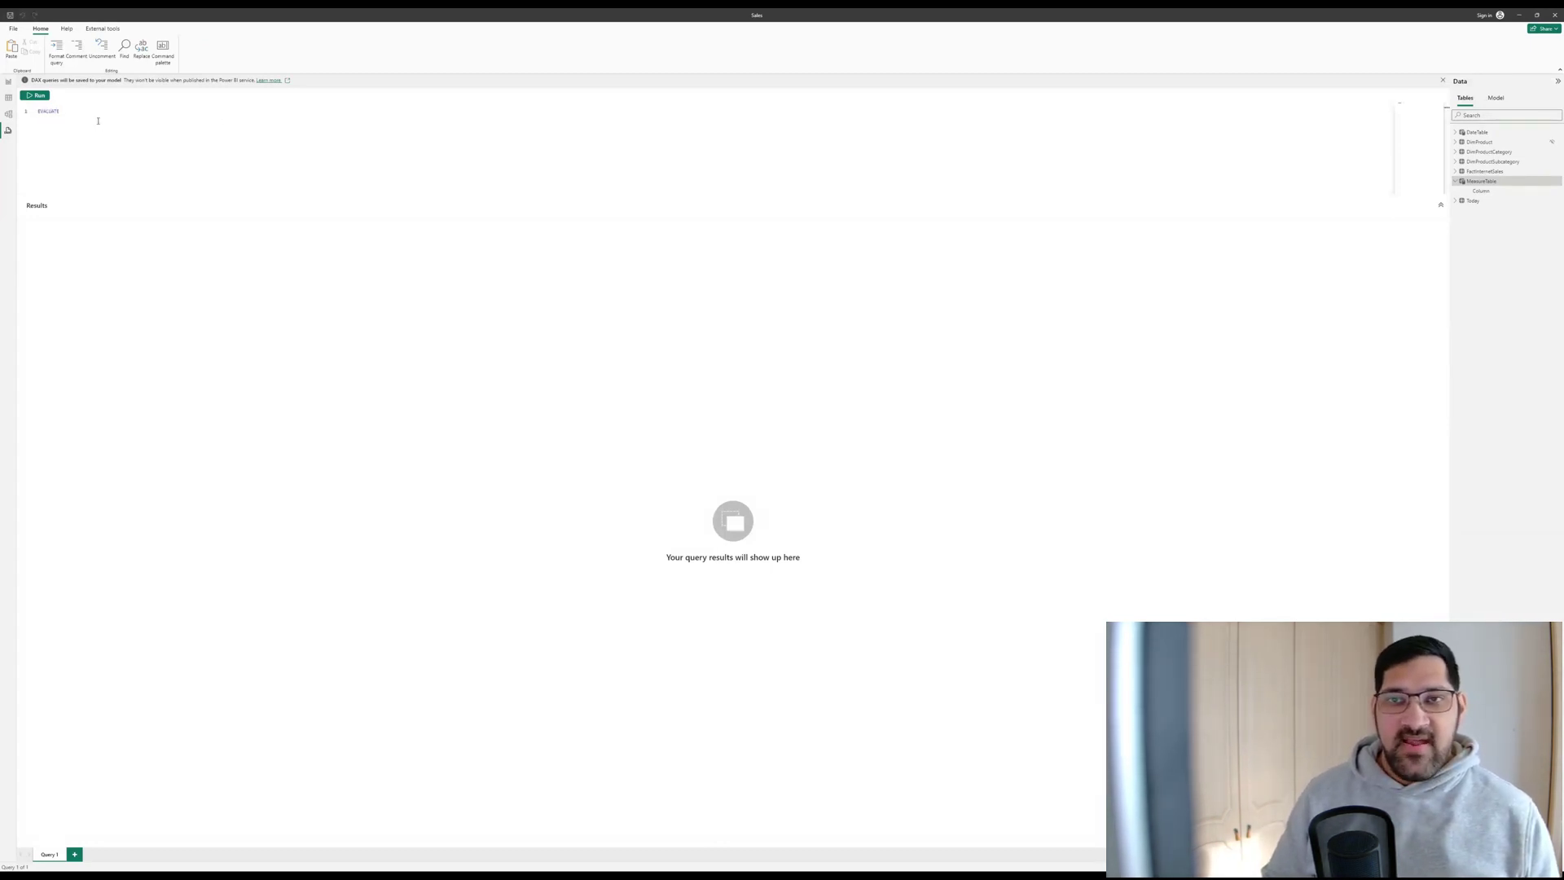
key(Return)
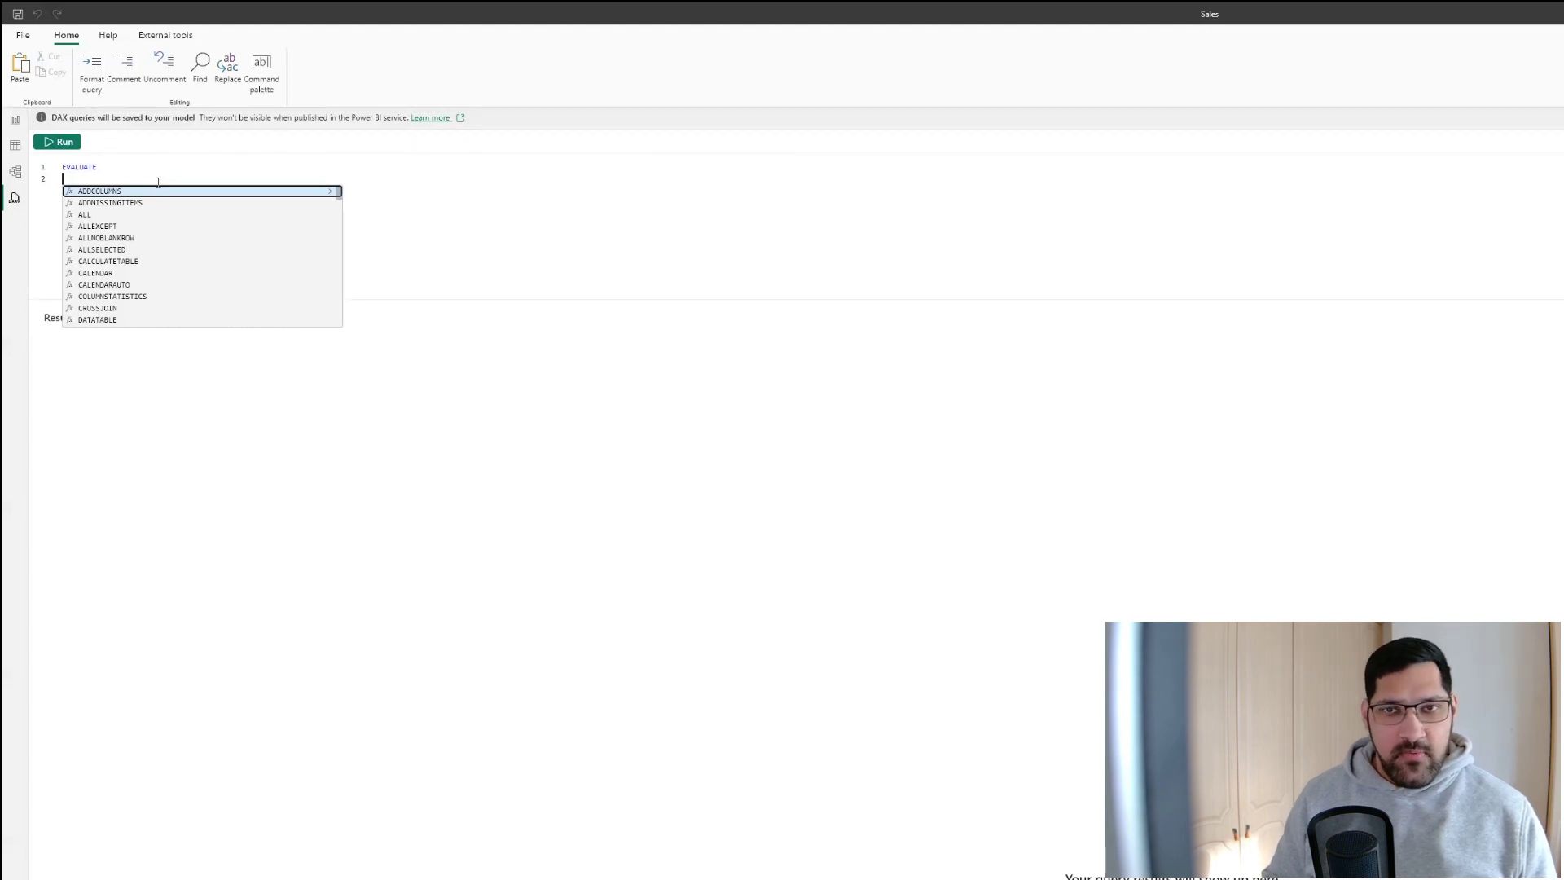
text(SUMMARIZE()
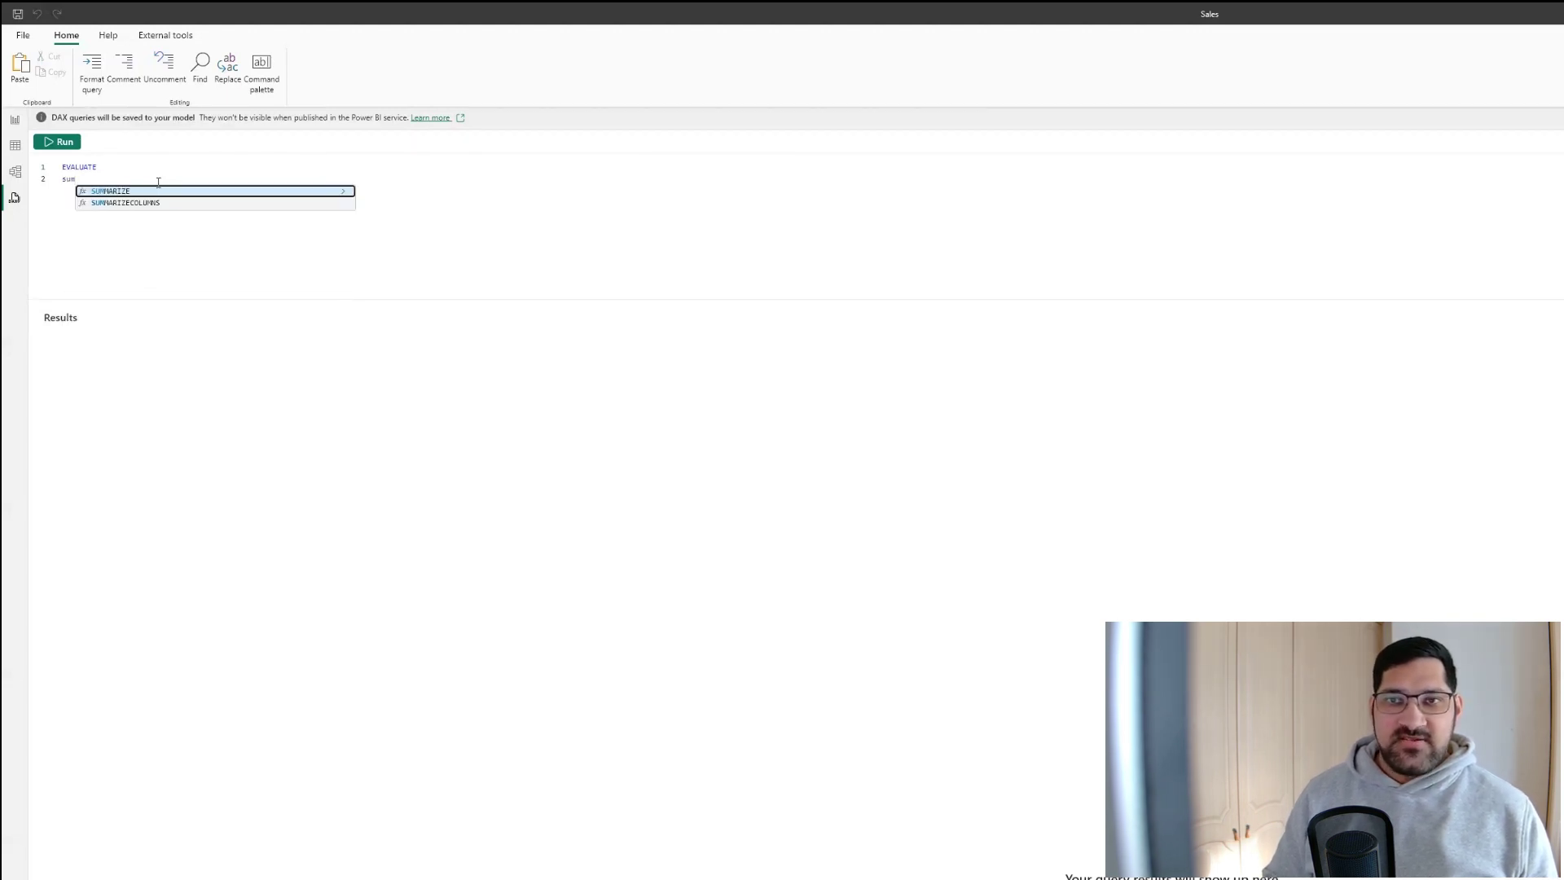
text(FactInternetSales)
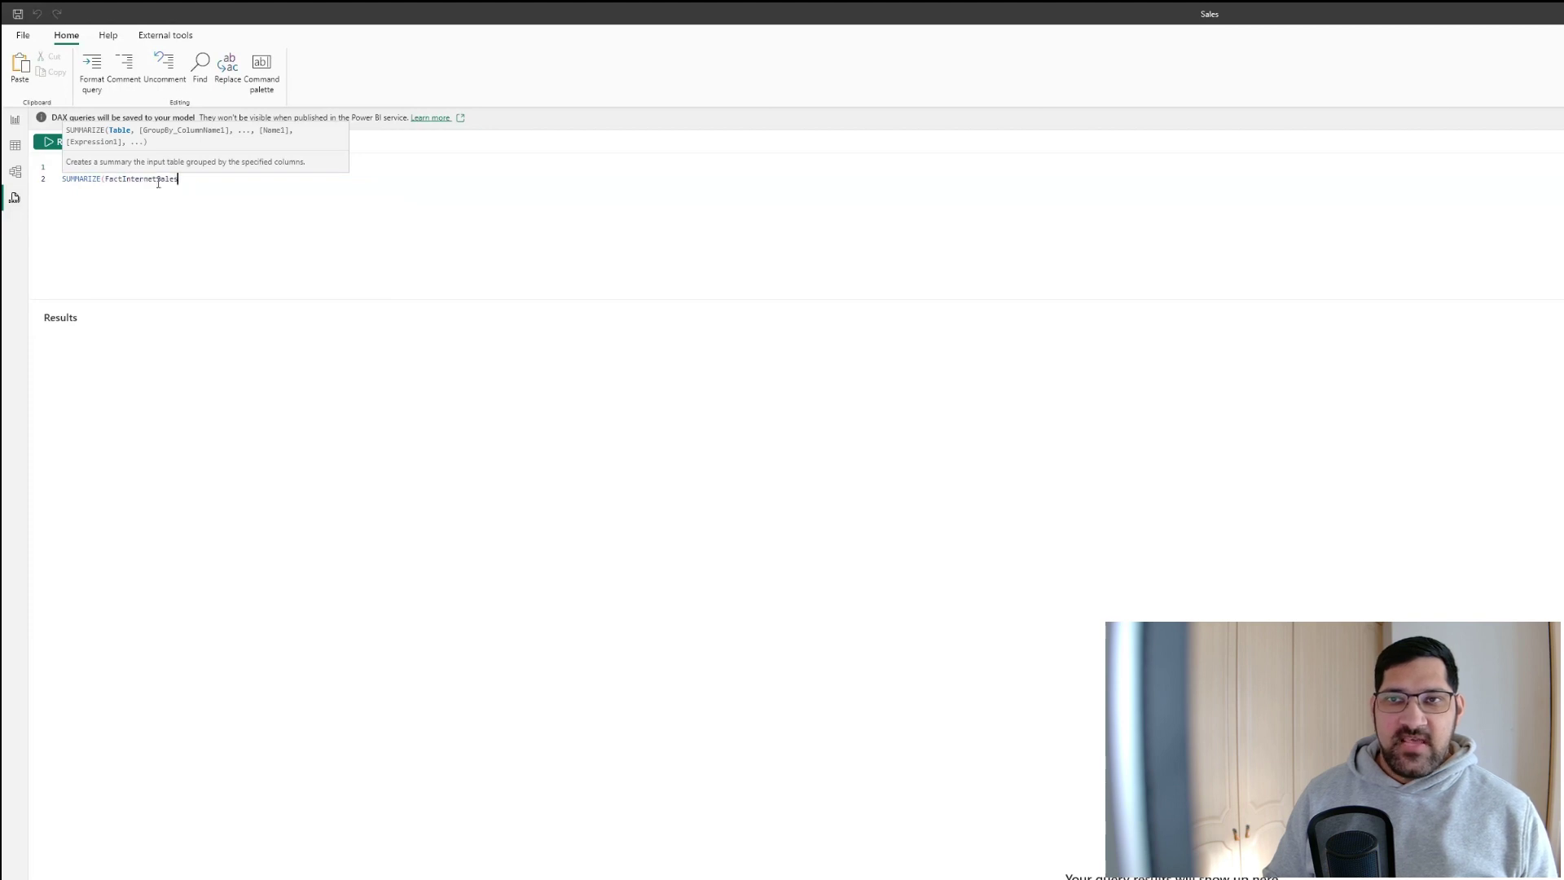
text(,)
key(Return)
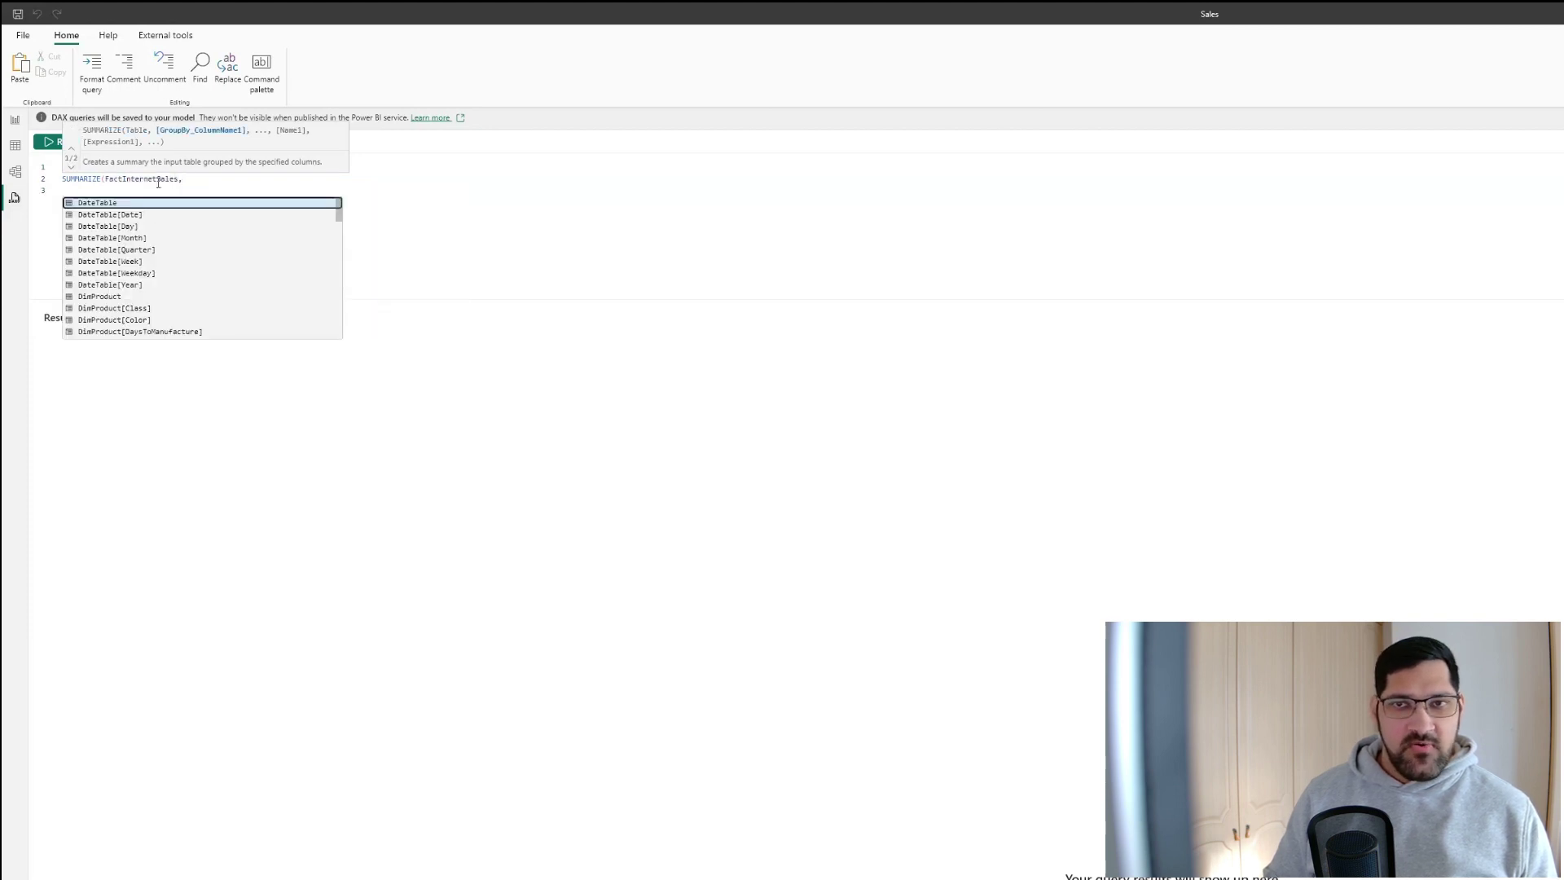
text(order)
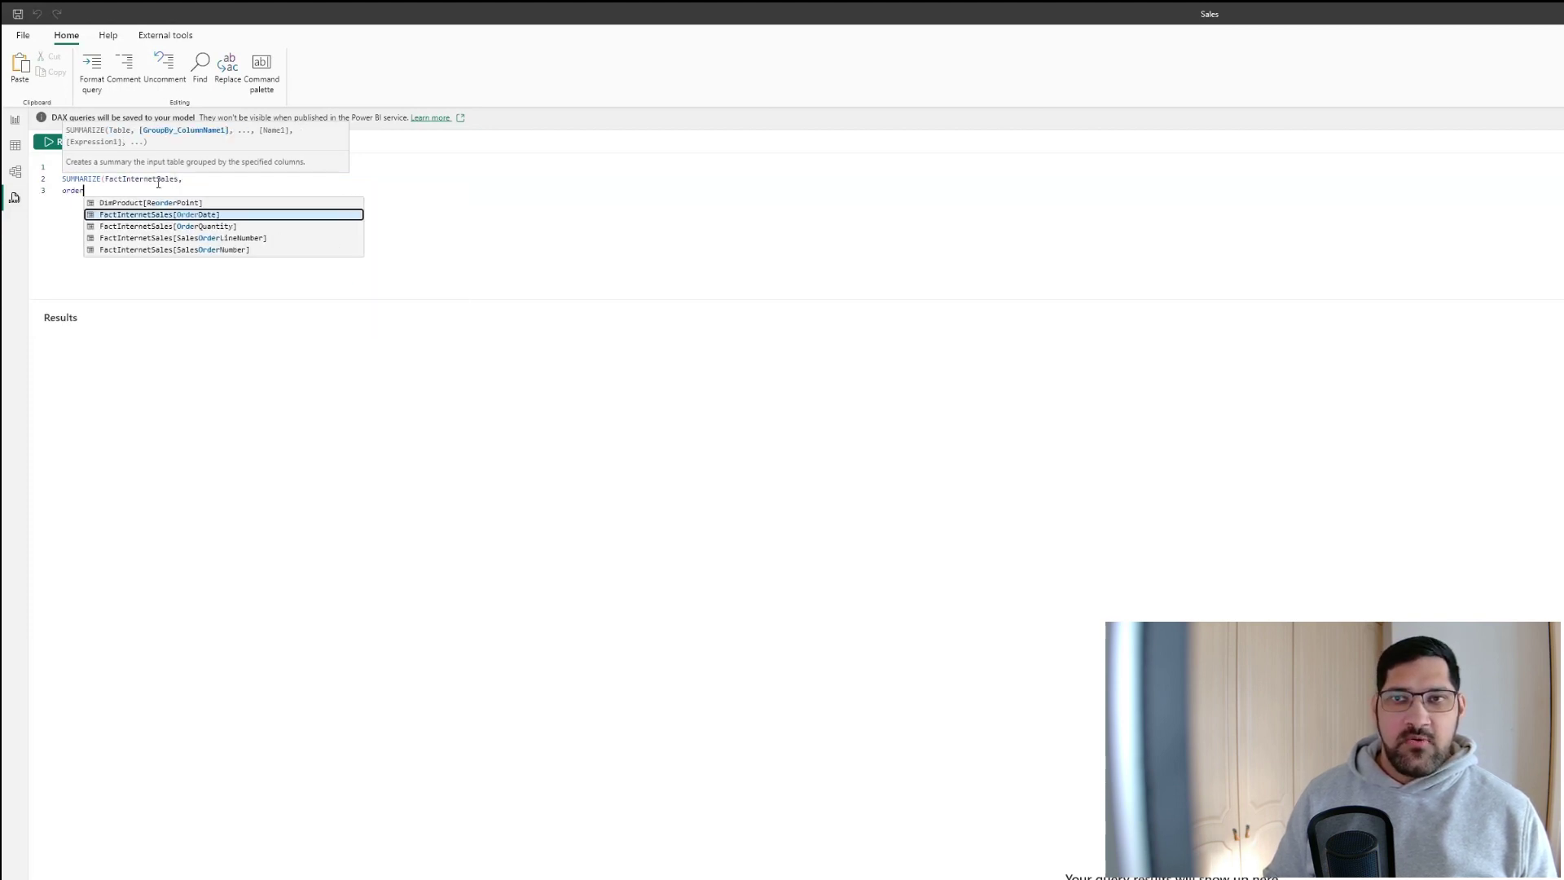
text(date)
key(Tab)
text(,)
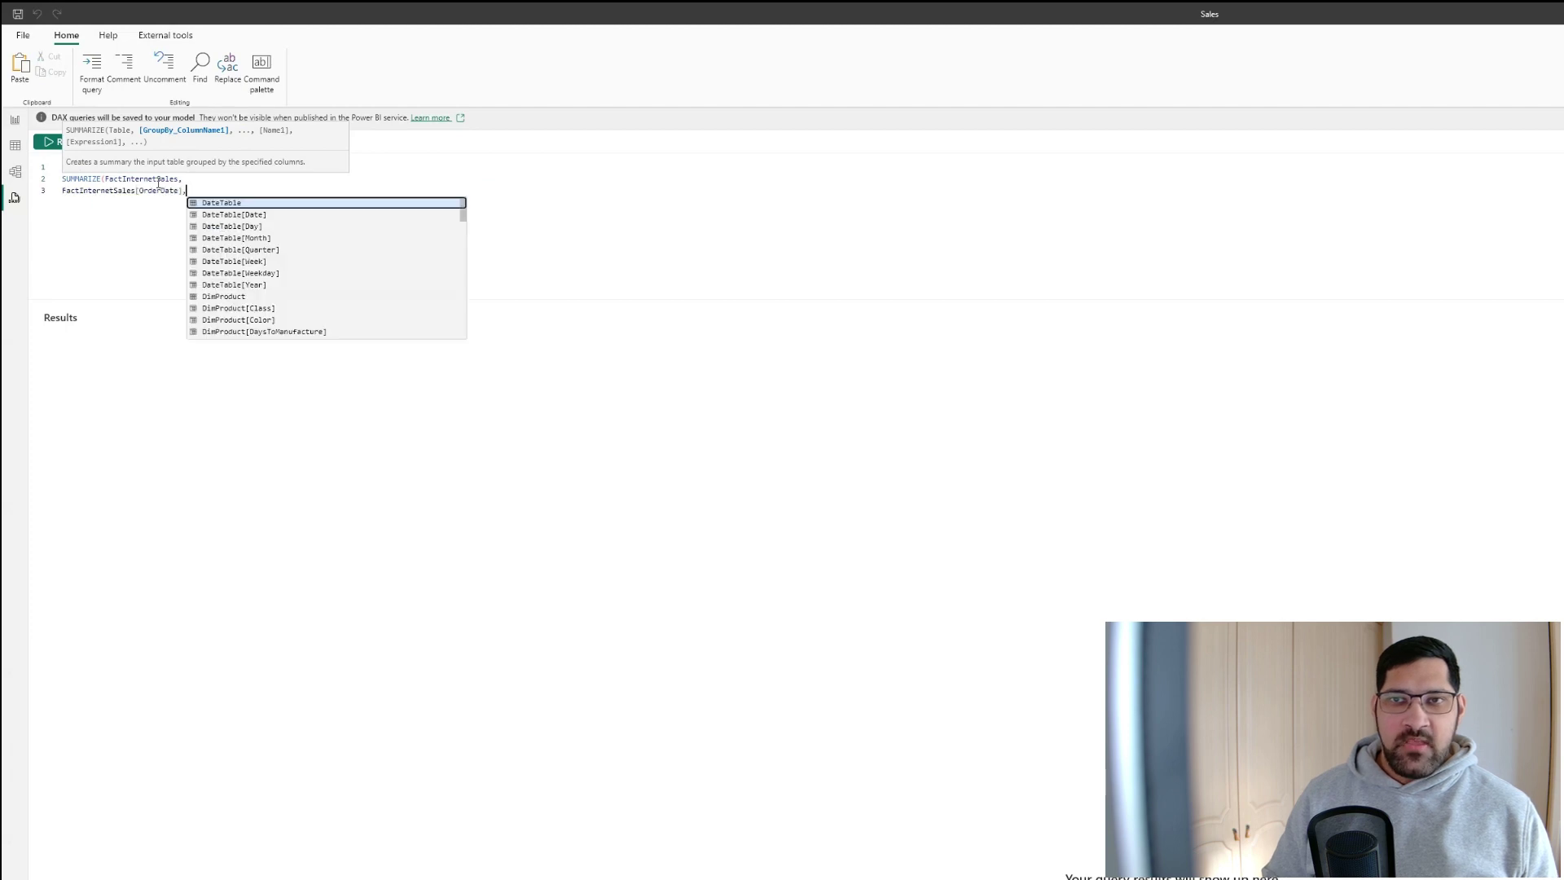
key(Return)
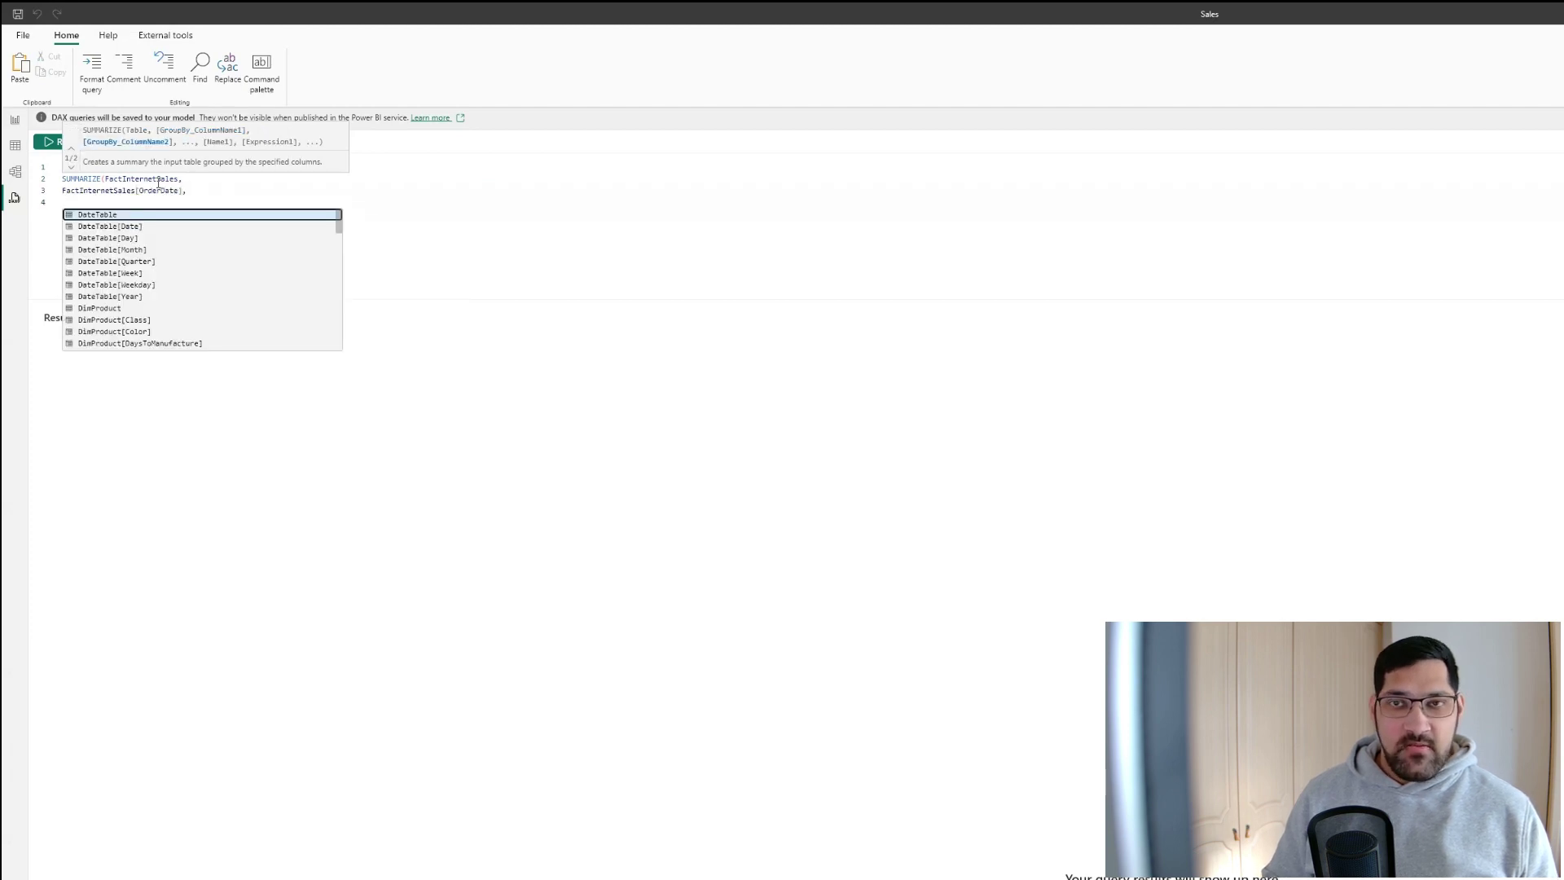
Step: Add CustomerKey as a second grouping column and a "SalesTotal" column summing SalesAmount
text(customerkey)
key(Tab)
text(,)
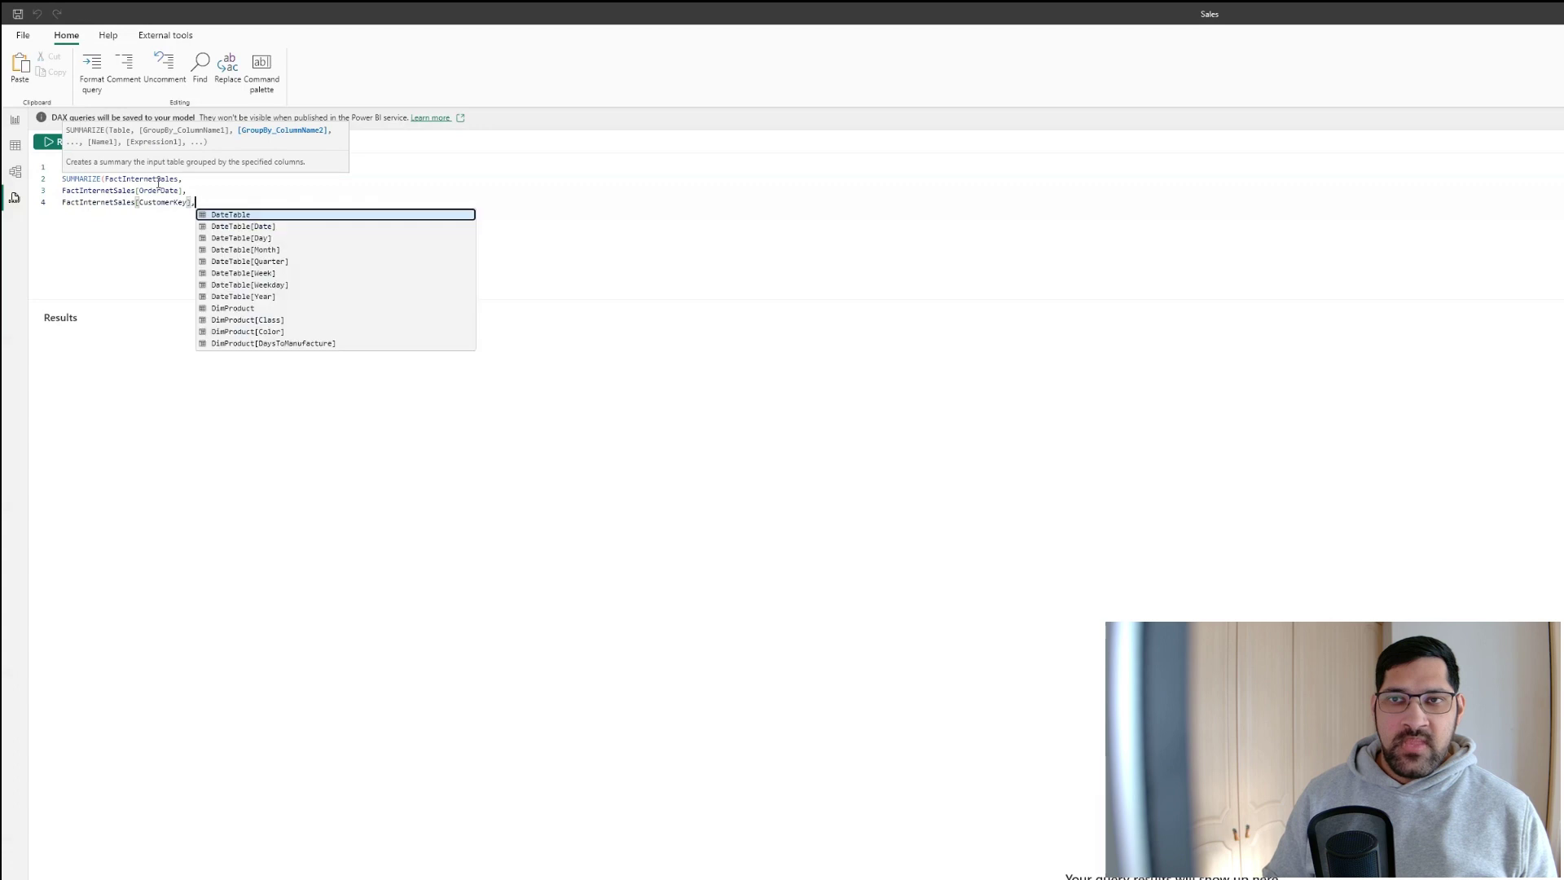
key(Return)
text(")
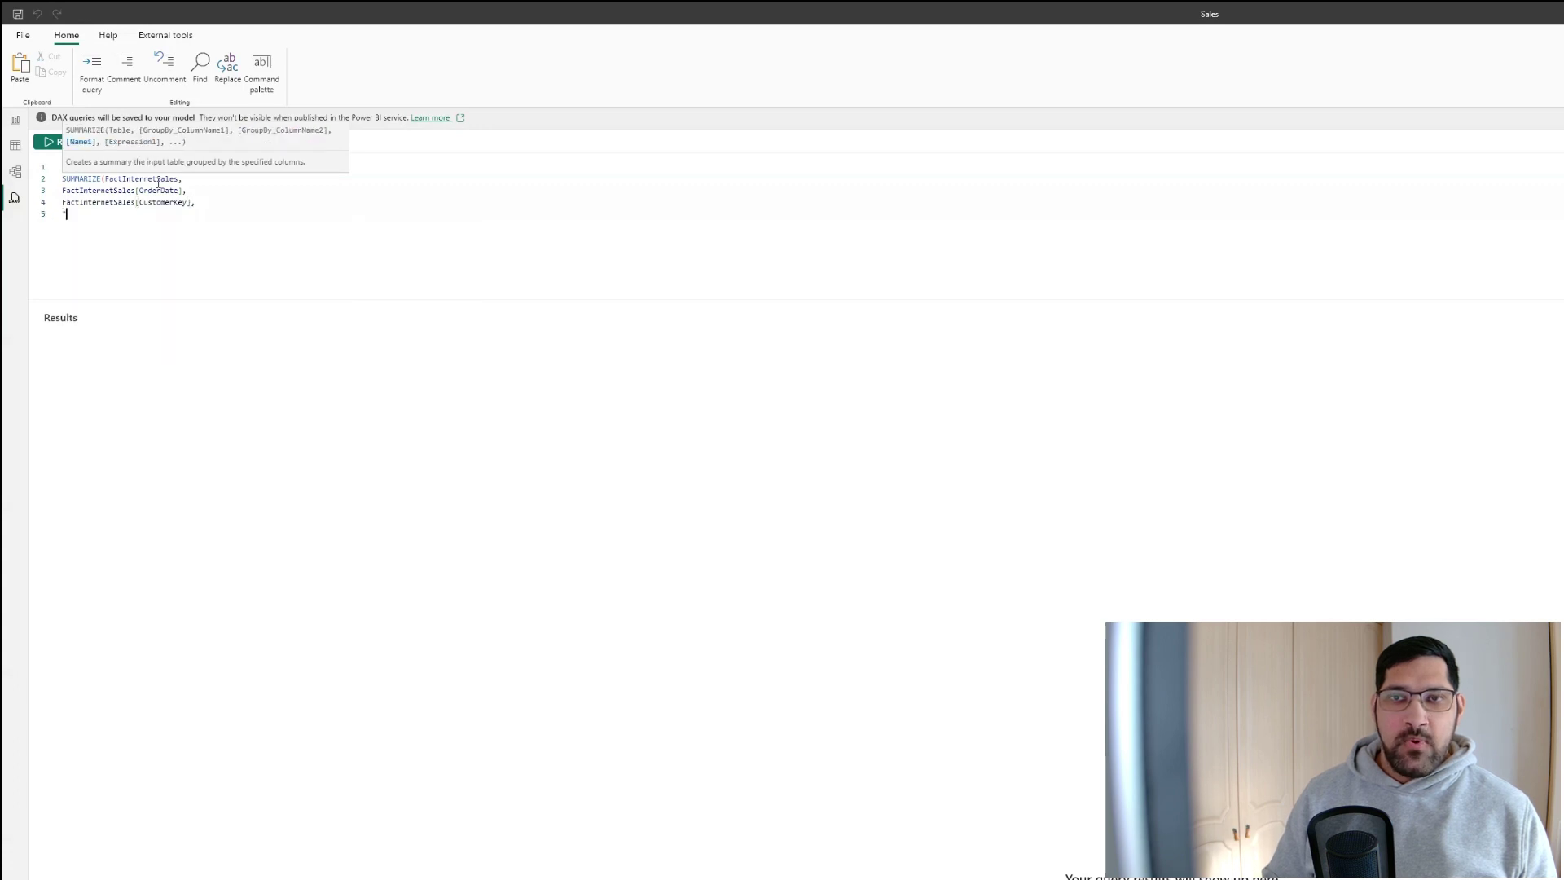
text(SalesTotal", SUM()
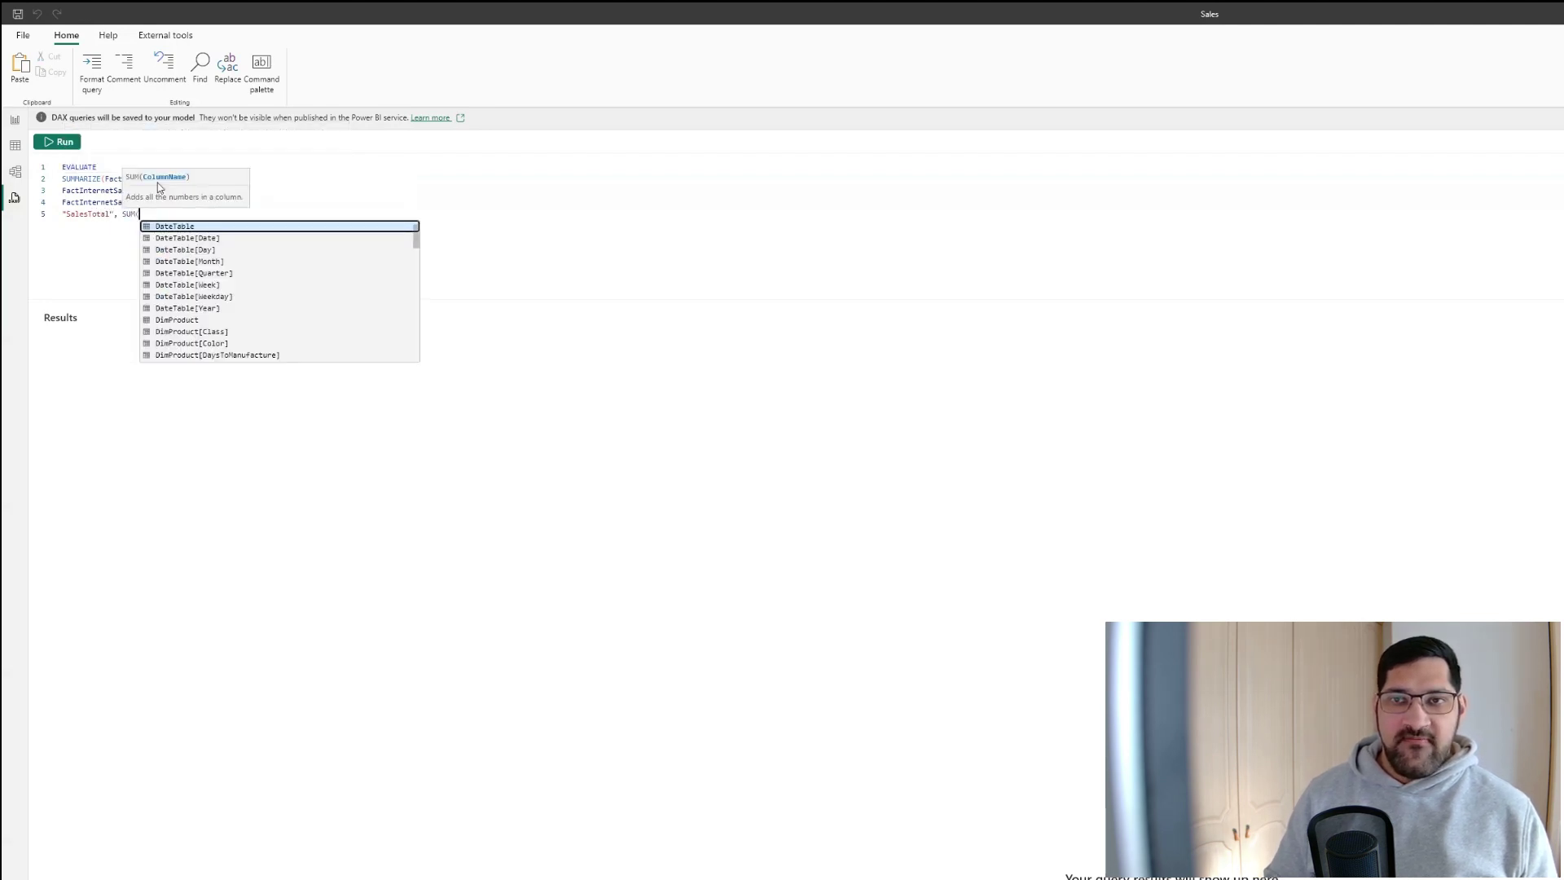
text(sa)
key(Down)
key(Down)
key(Down)
key(Down)
key(Down)
key(Down)
key(Down)
key(Down)
key(Down)
key(Down)
key(Down)
key(Down)
key(Down)
key(Down)
key(Down)
key(Down)
key(Tab)
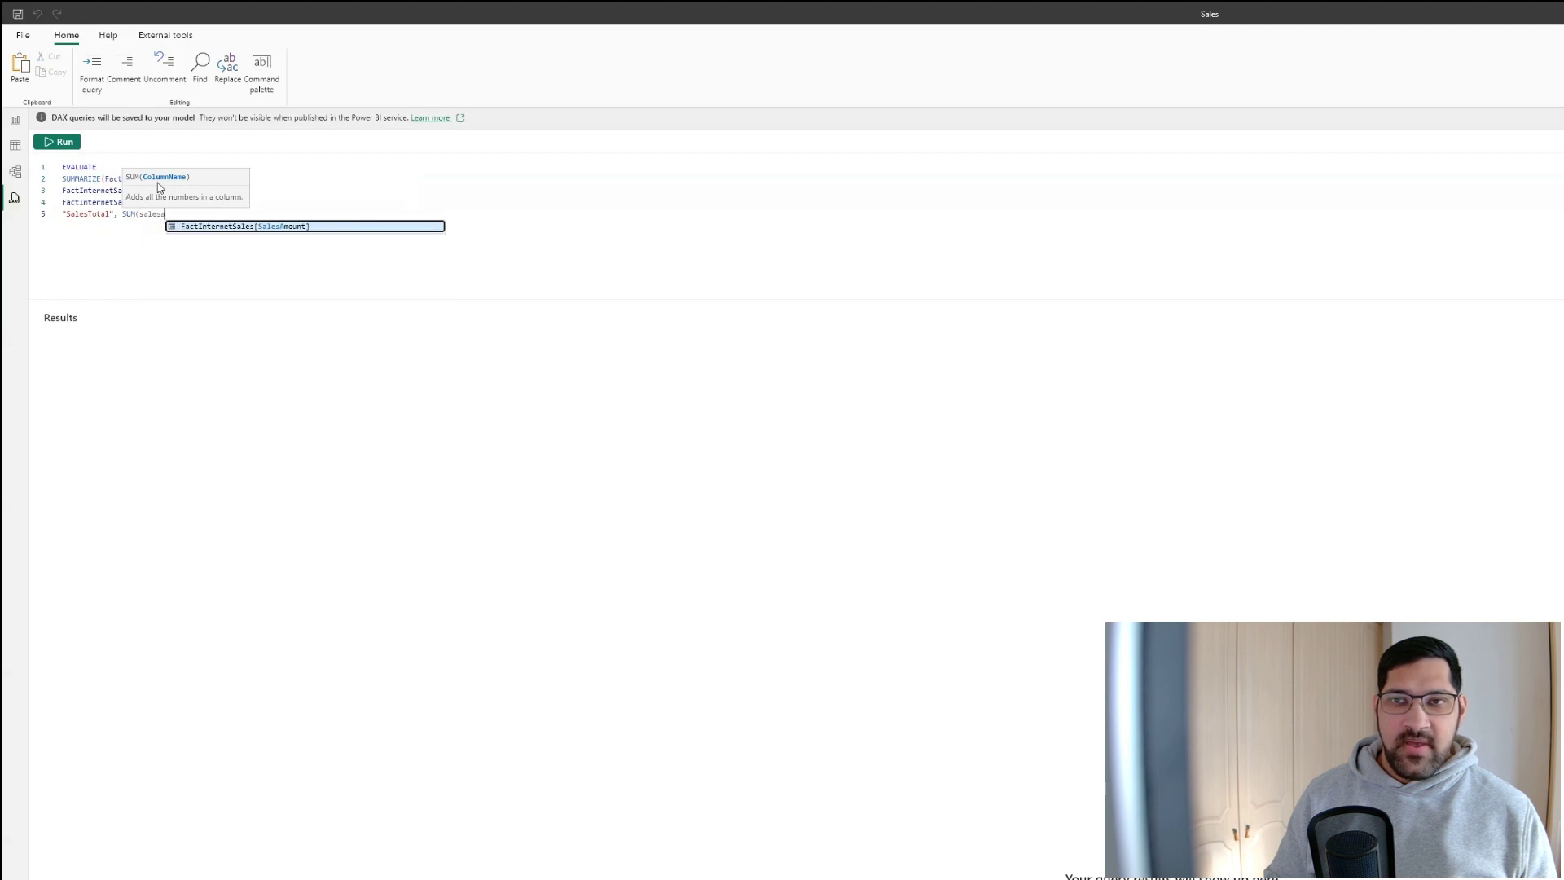
text())
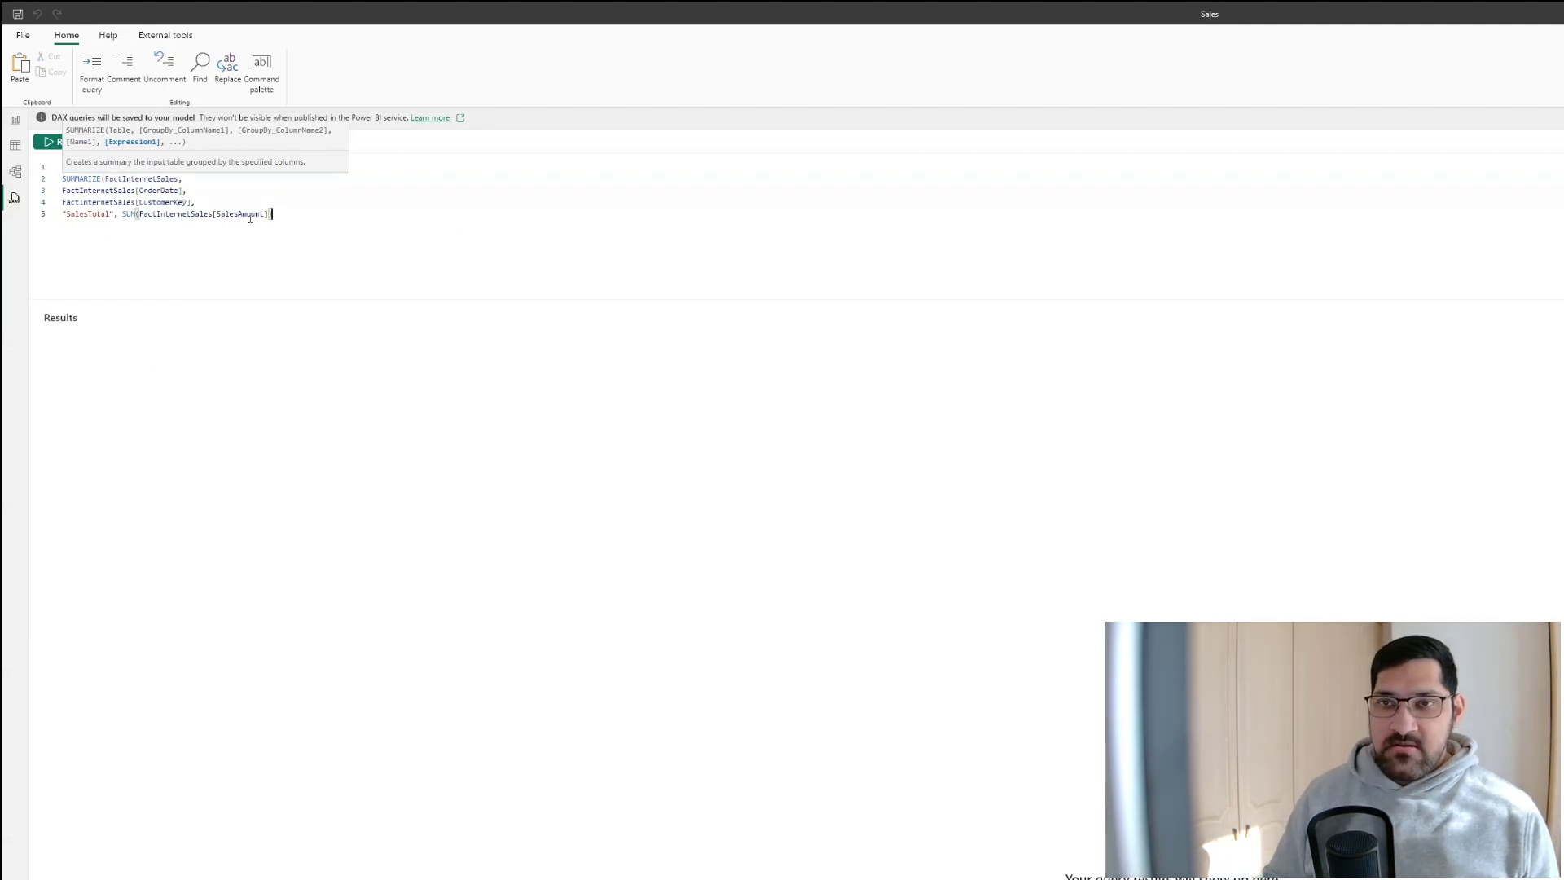
text())
Step: Run the query and widen the OrderDate and CustomerKey result columns so their headers read fully
click(65, 142)
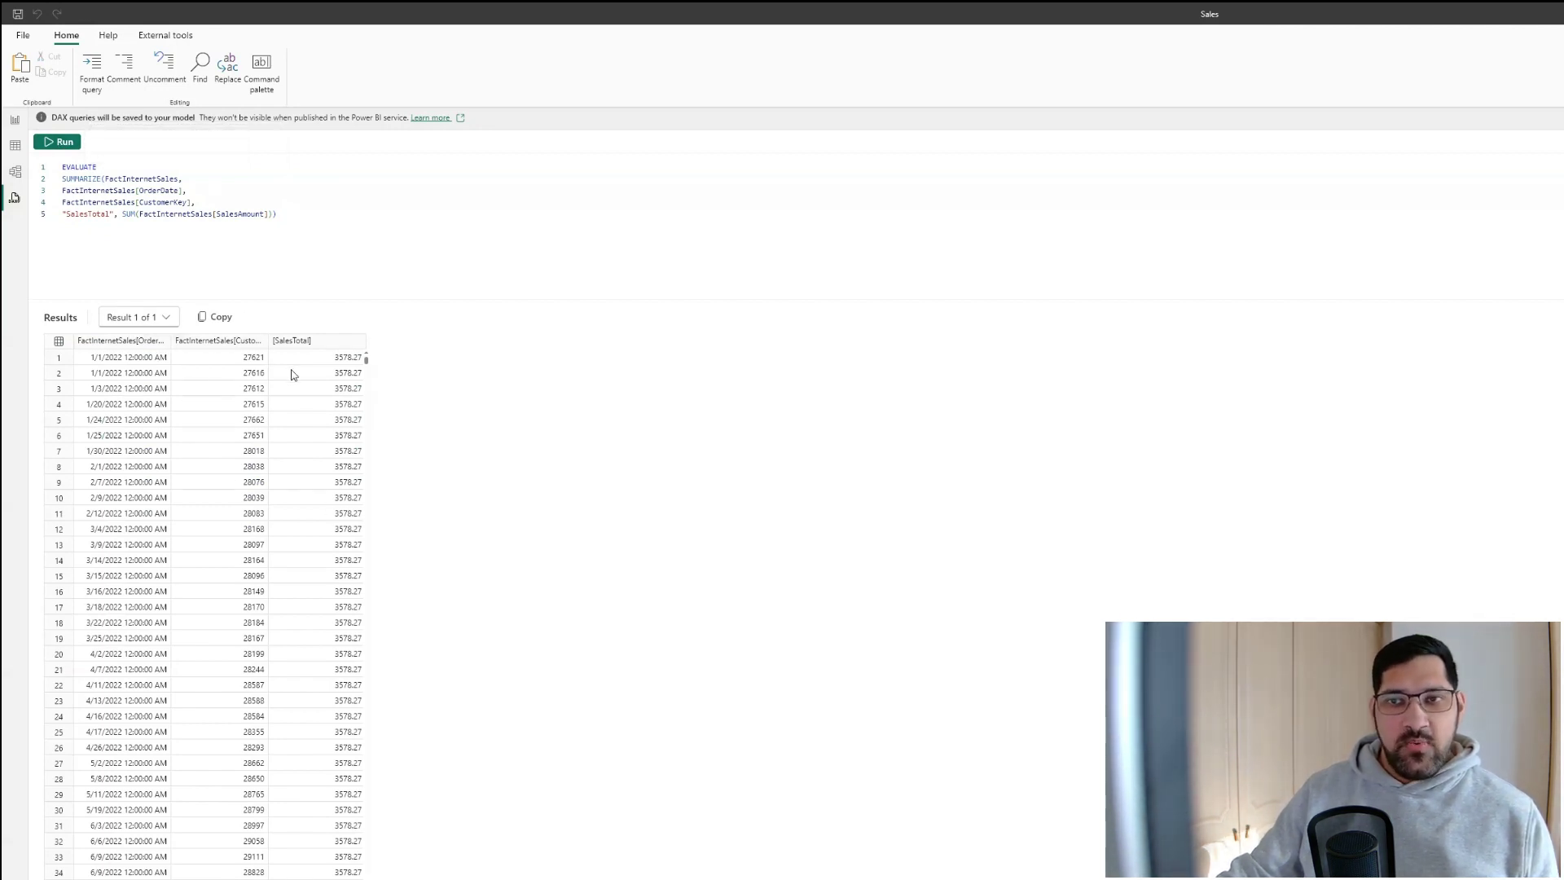
click(176, 341)
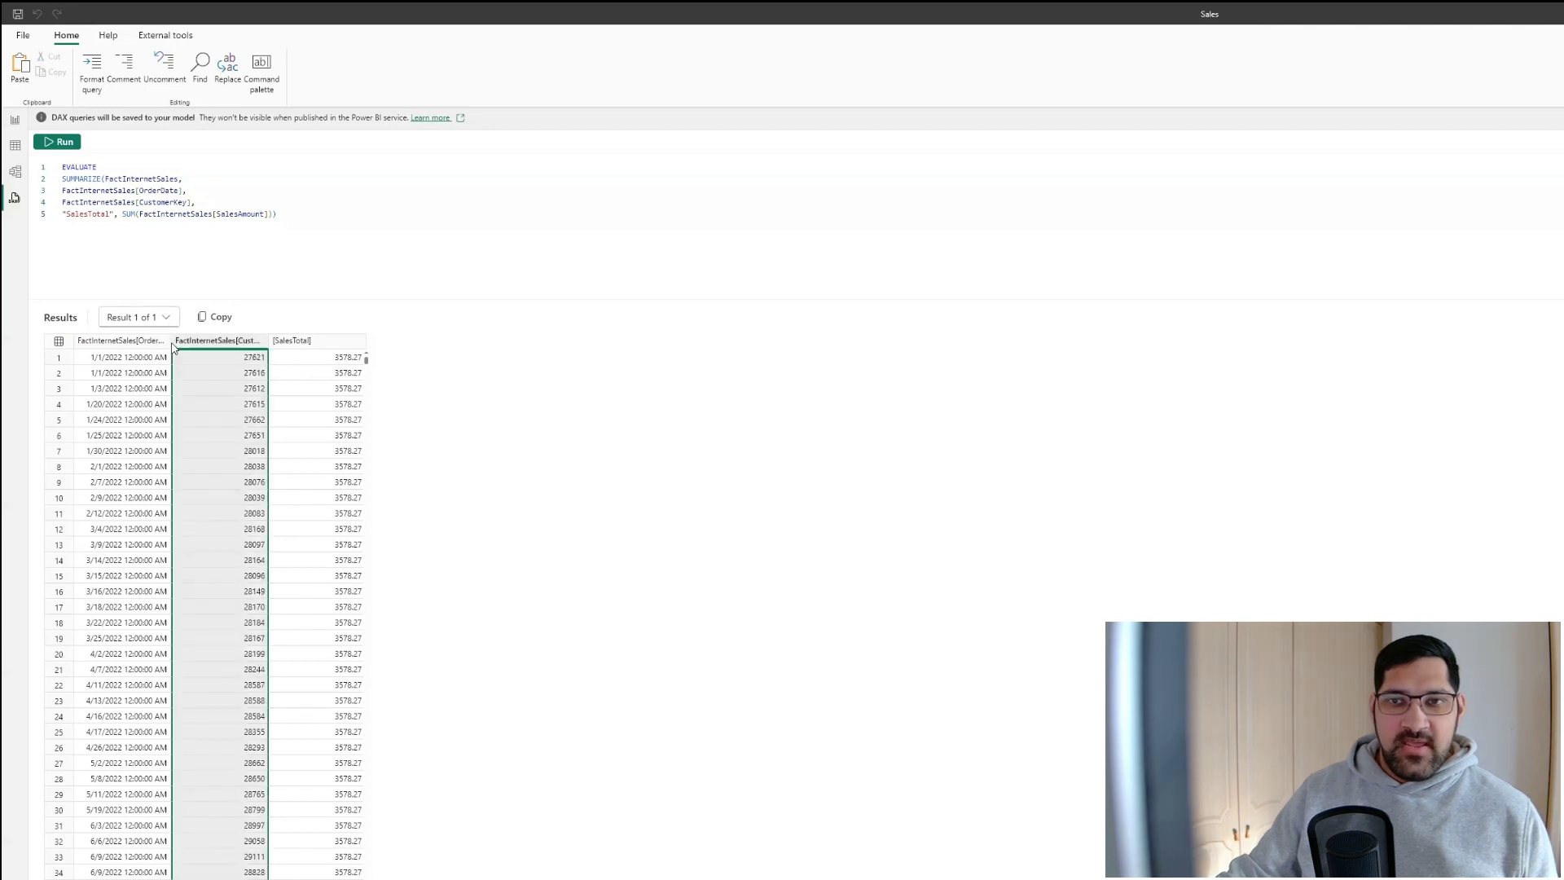
mouse_move(172, 341)
mouse_down()
mouse_move(202, 341)
mouse_move(189, 341)
mouse_up()
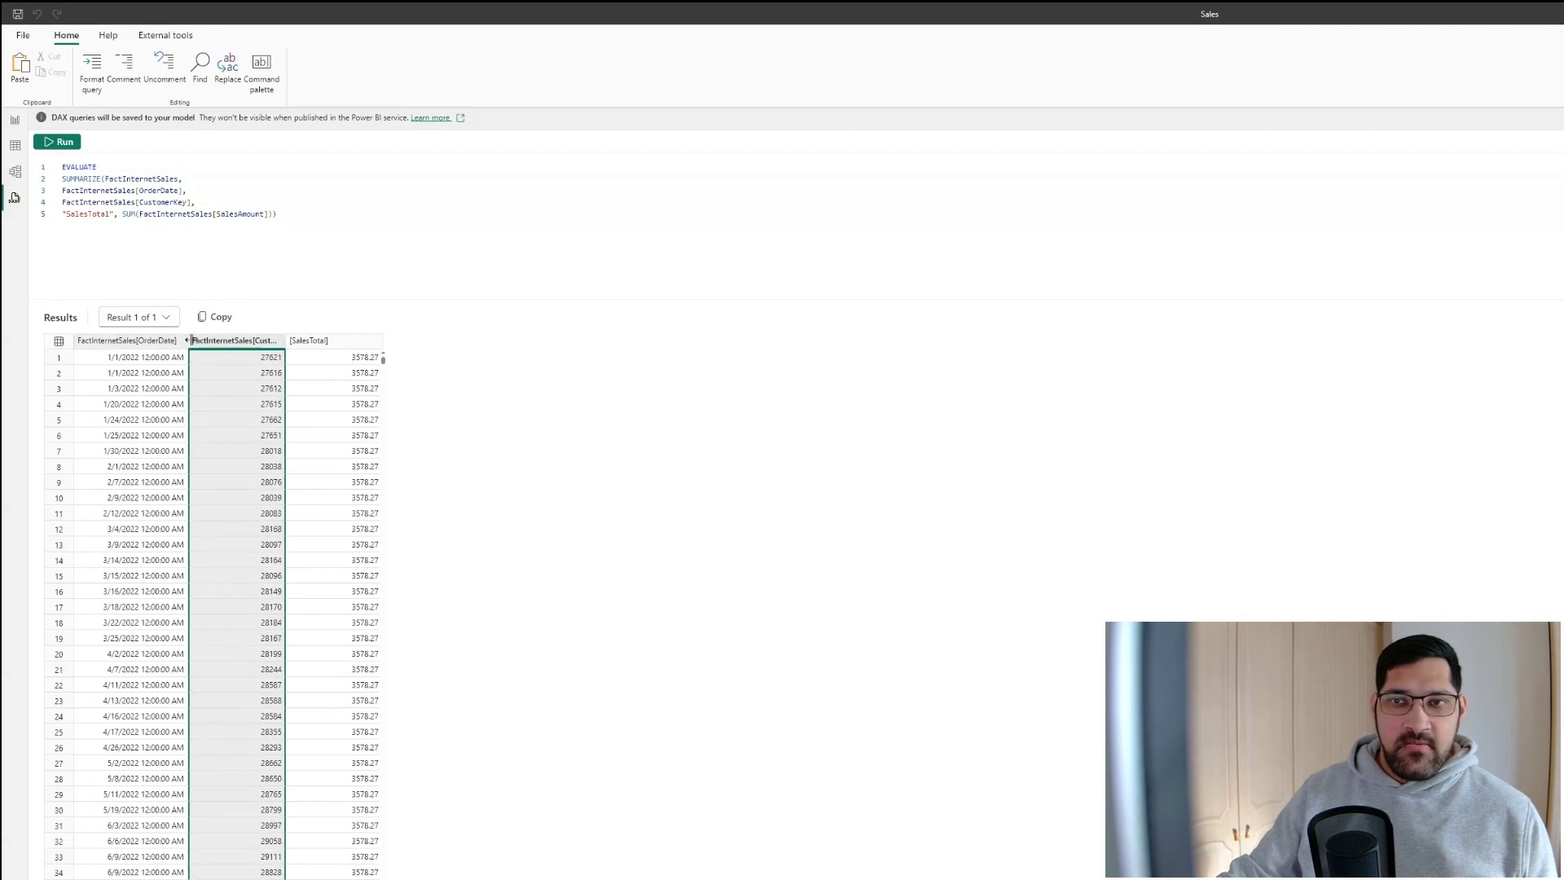
drag(286, 340, 320, 342)
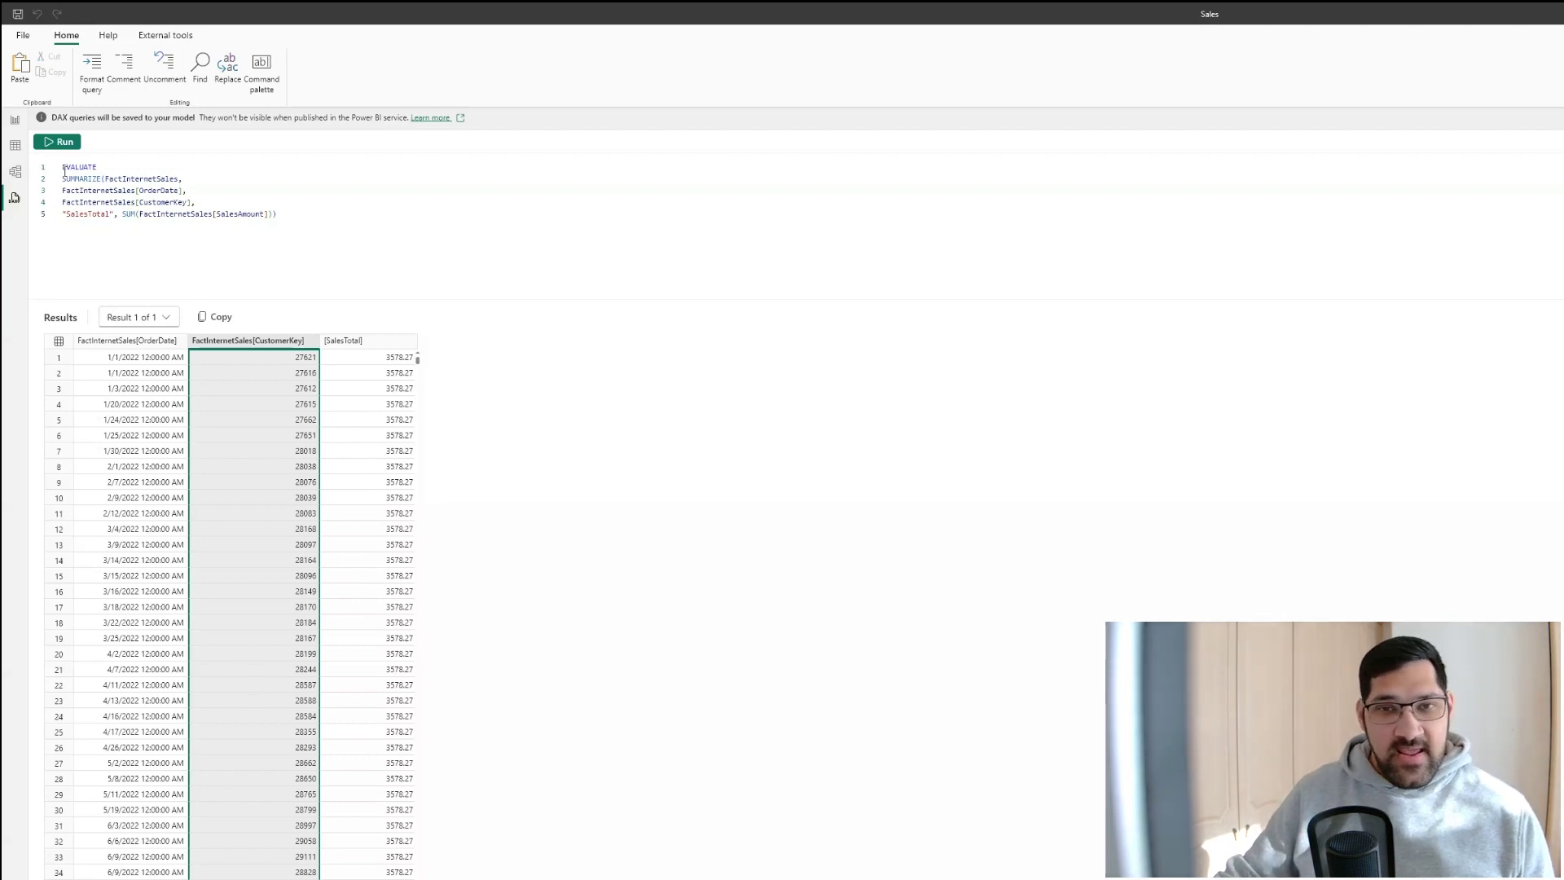
drag(63, 168, 105, 167)
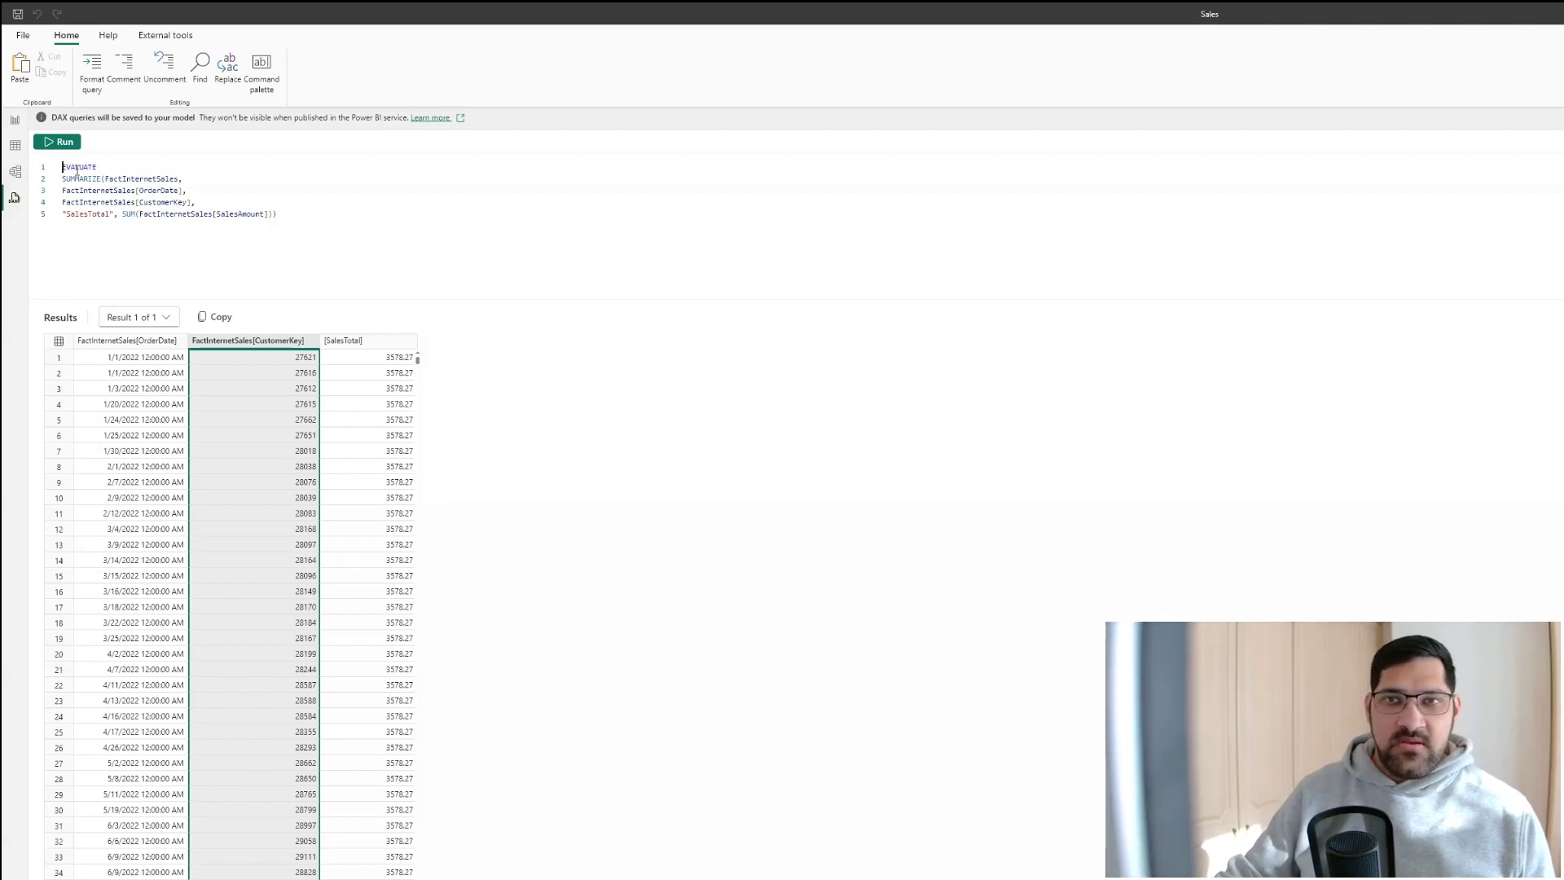
Step: Wrap the SUMMARIZE expression in CALCULATETABLE on a new line below EVALUATE
click(123, 167)
key(Return)
text(CALCULATETABLE()
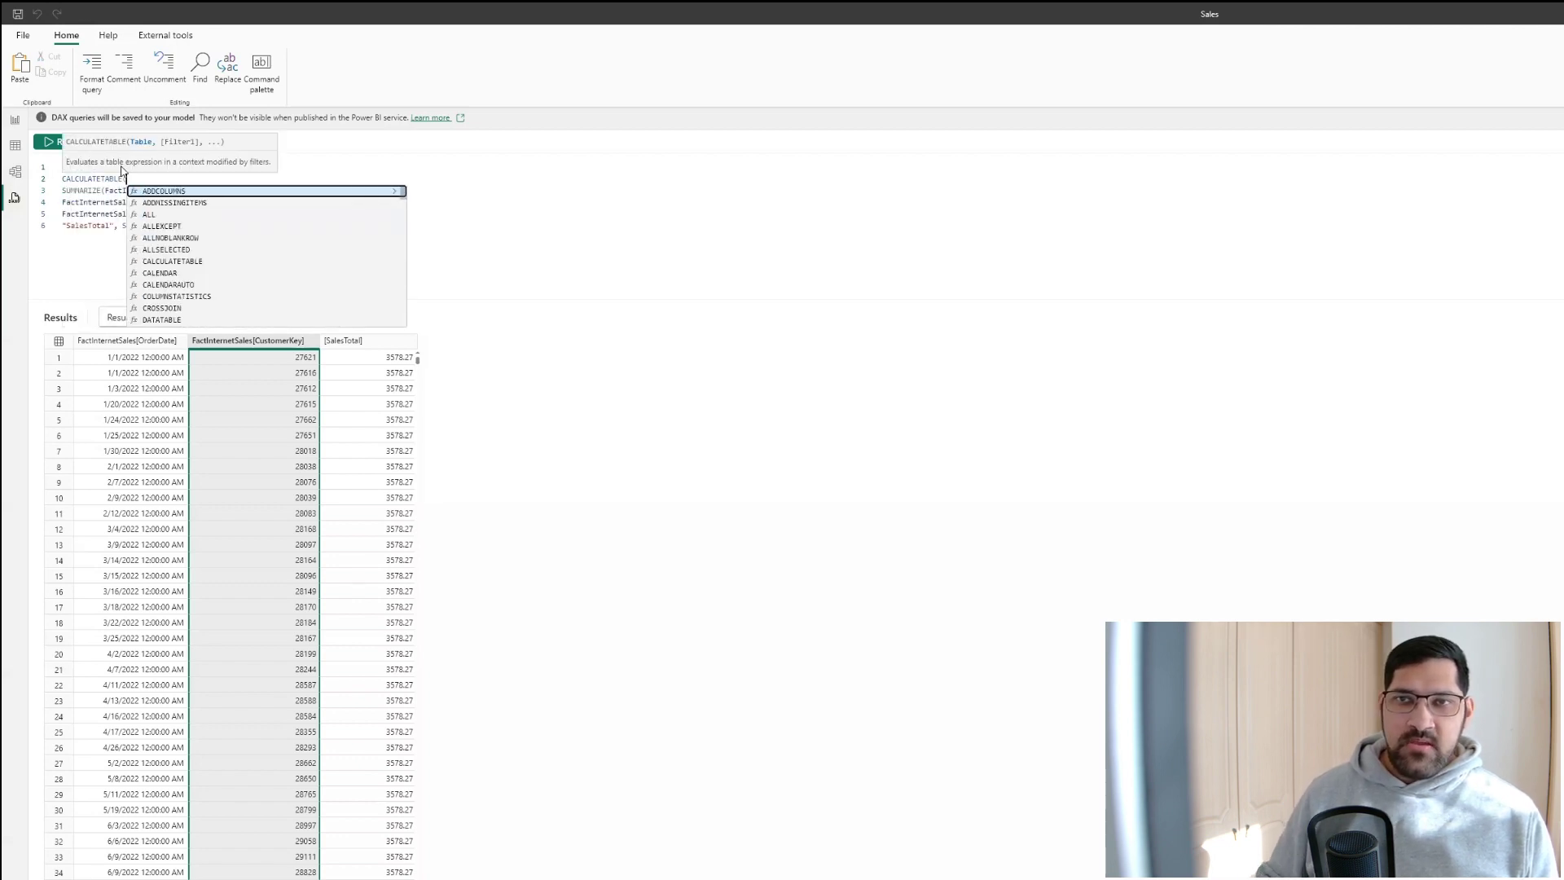
double_click(74, 225)
click(345, 221)
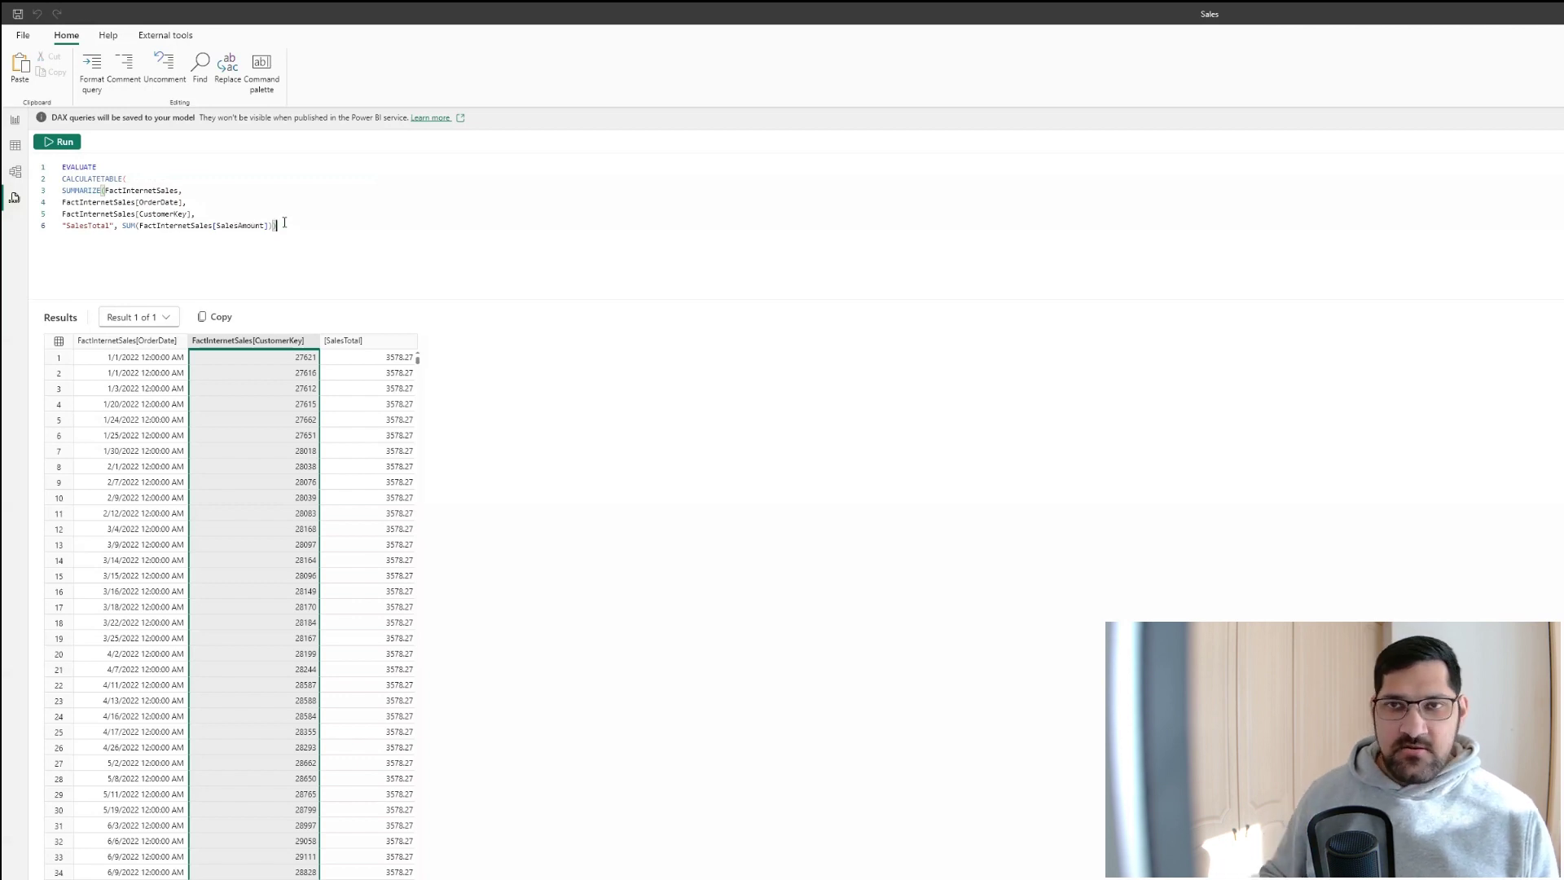
double_click(166, 164)
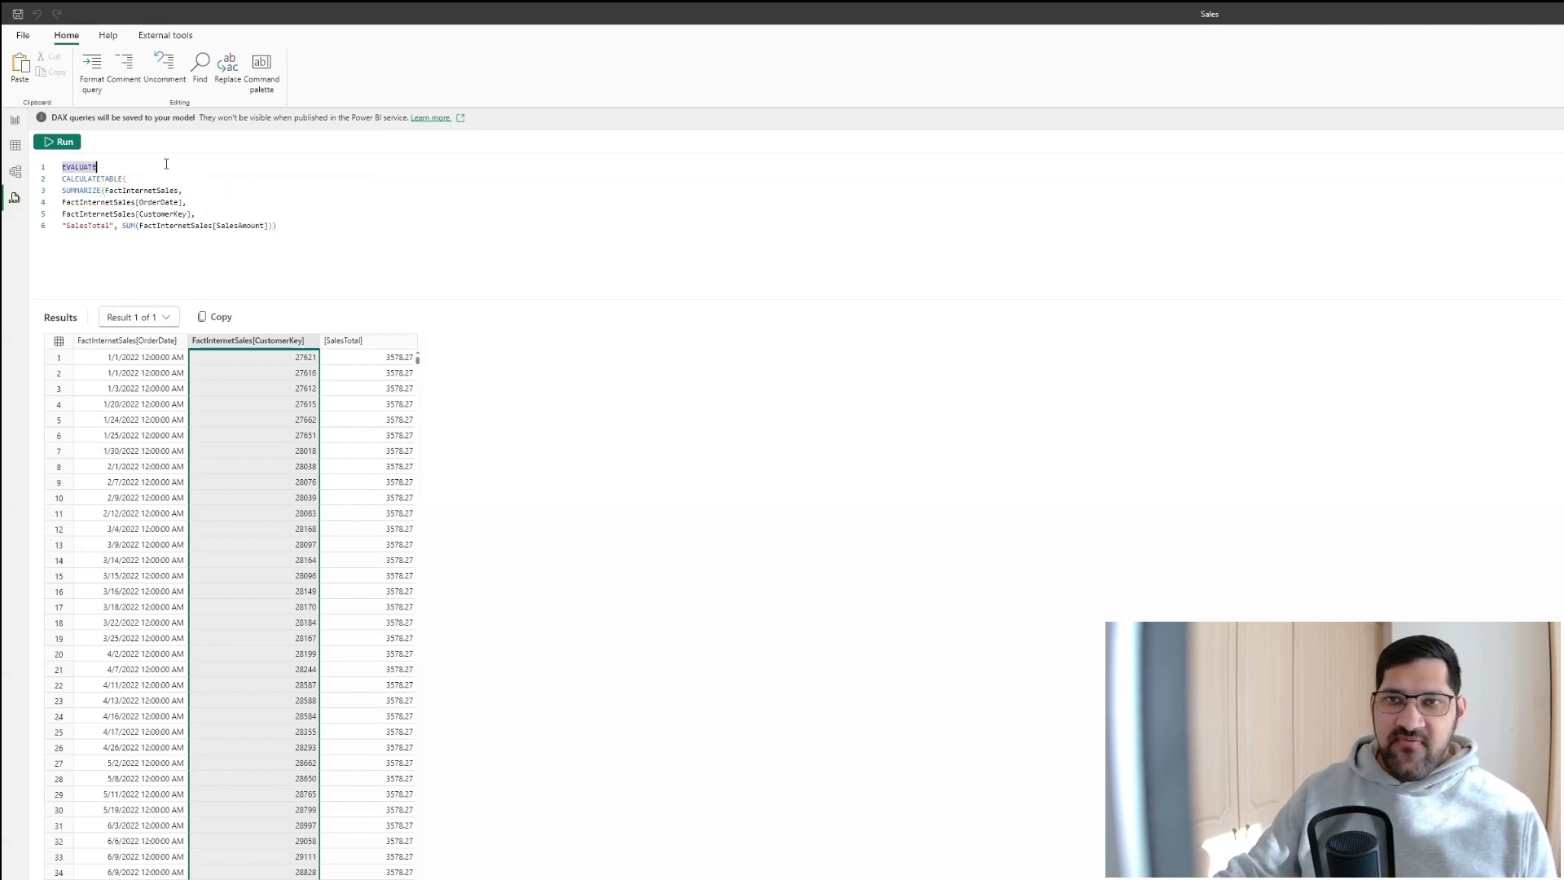
key(ctrl+z)
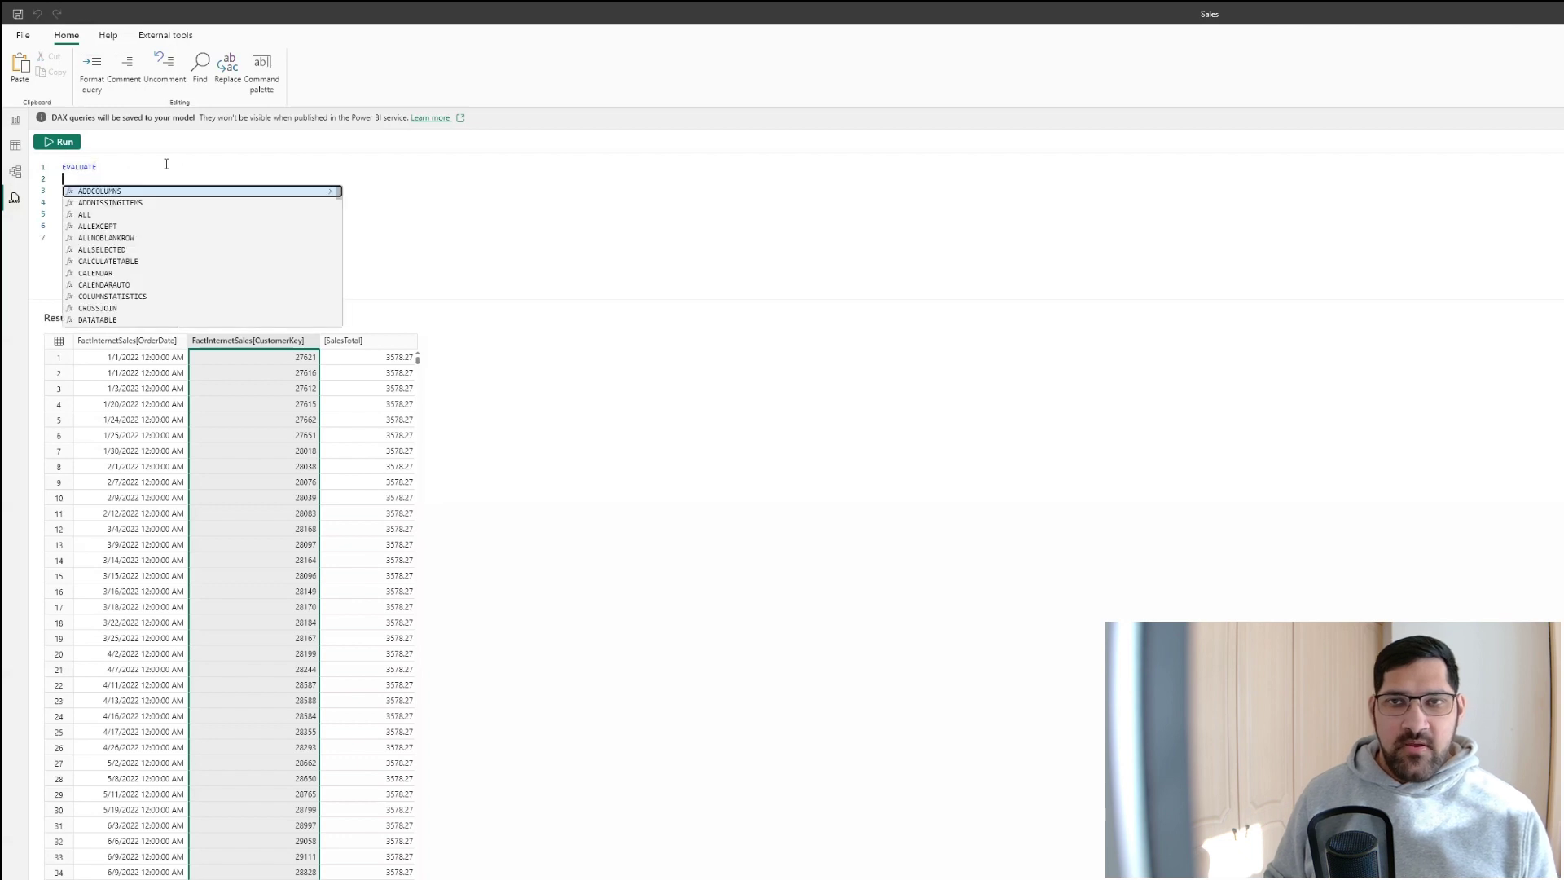
key(Up)
key(Down)
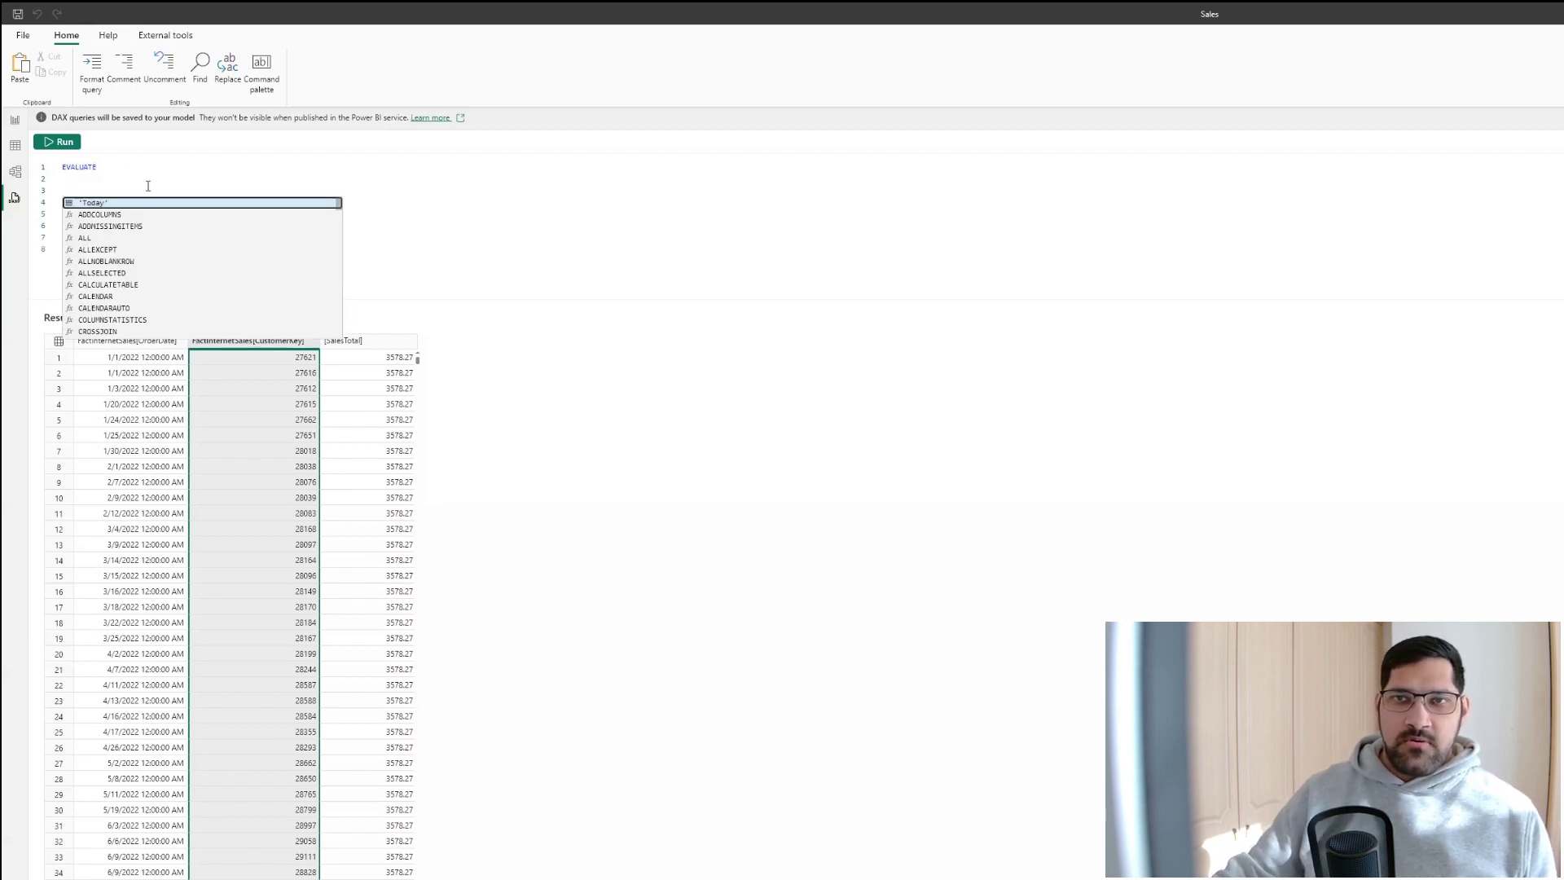
key(Escape)
Step: Define VAR yesterday = TODAY() - 1, followed by RETURN before CALCULATETABLE
click(131, 180)
text(VAR )
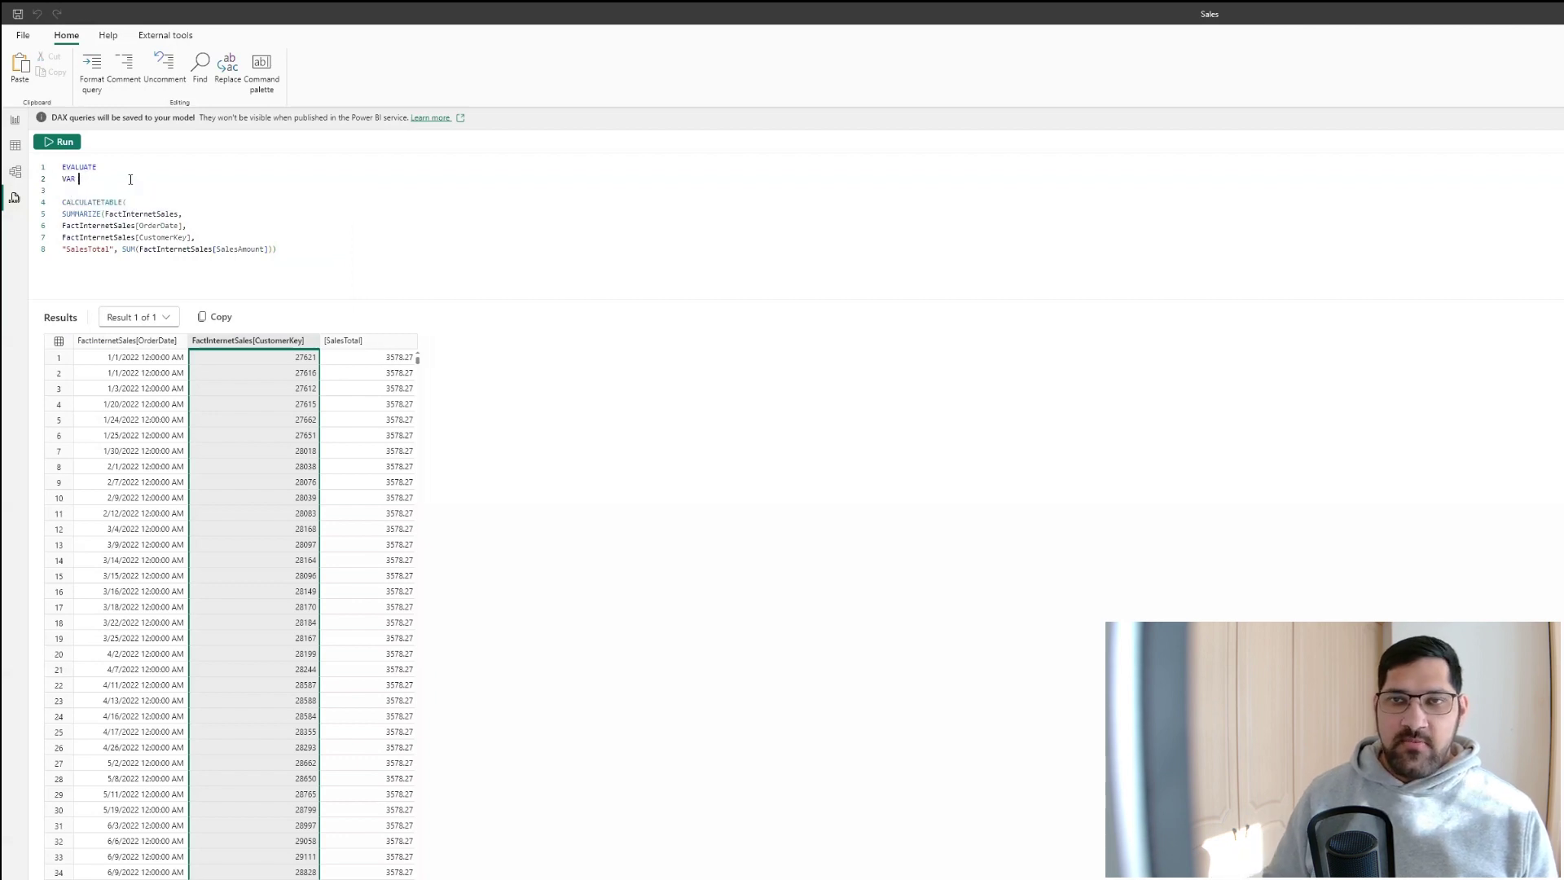
text(yest)
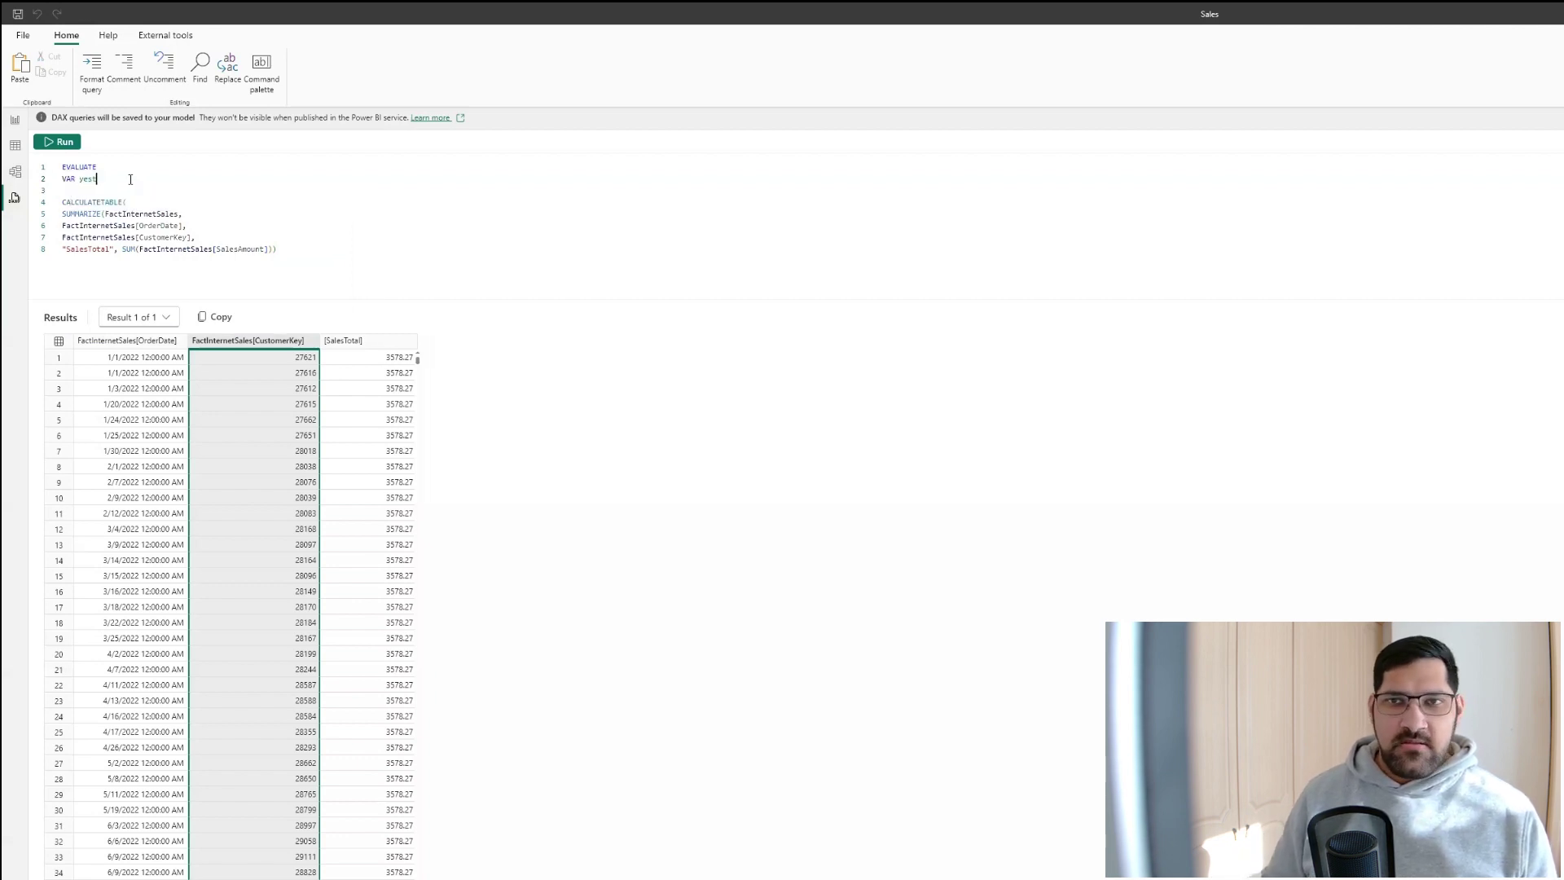
text(erday =)
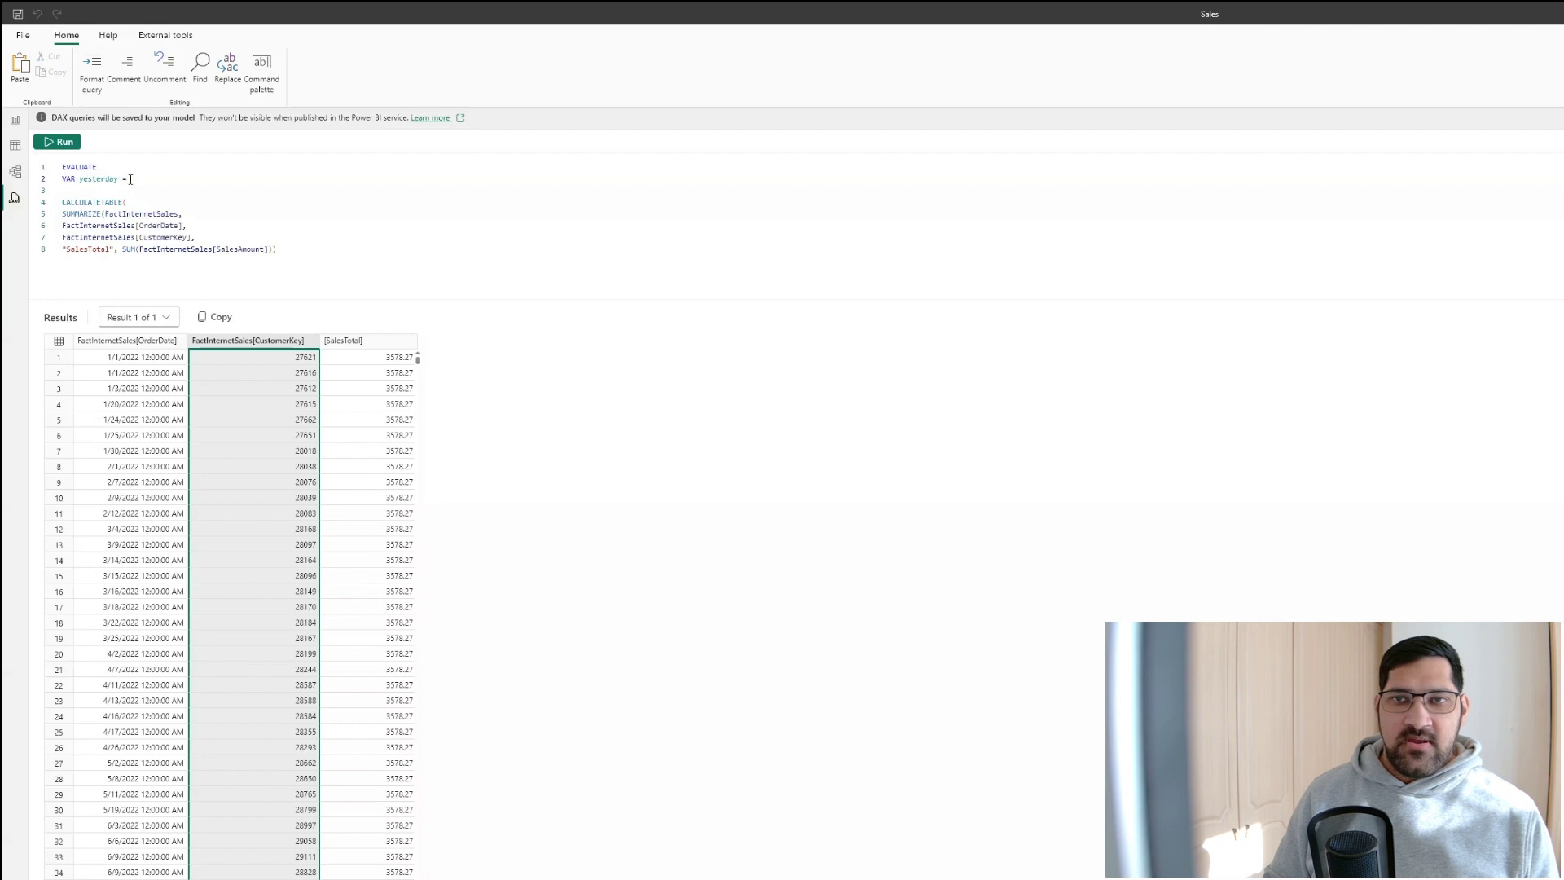
text( TODAY())
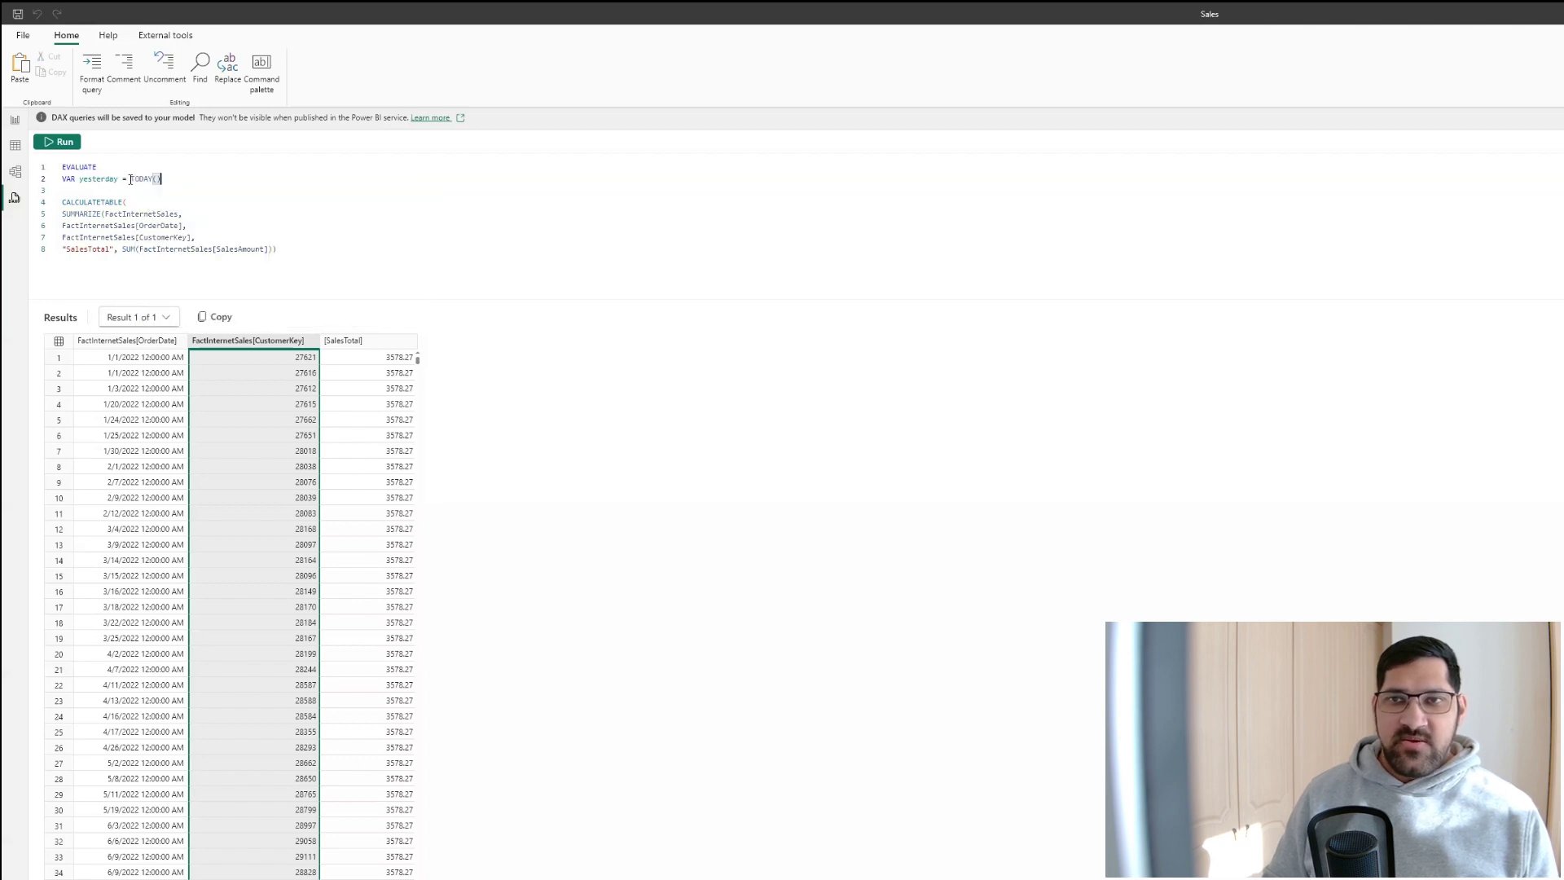
text( - 1)
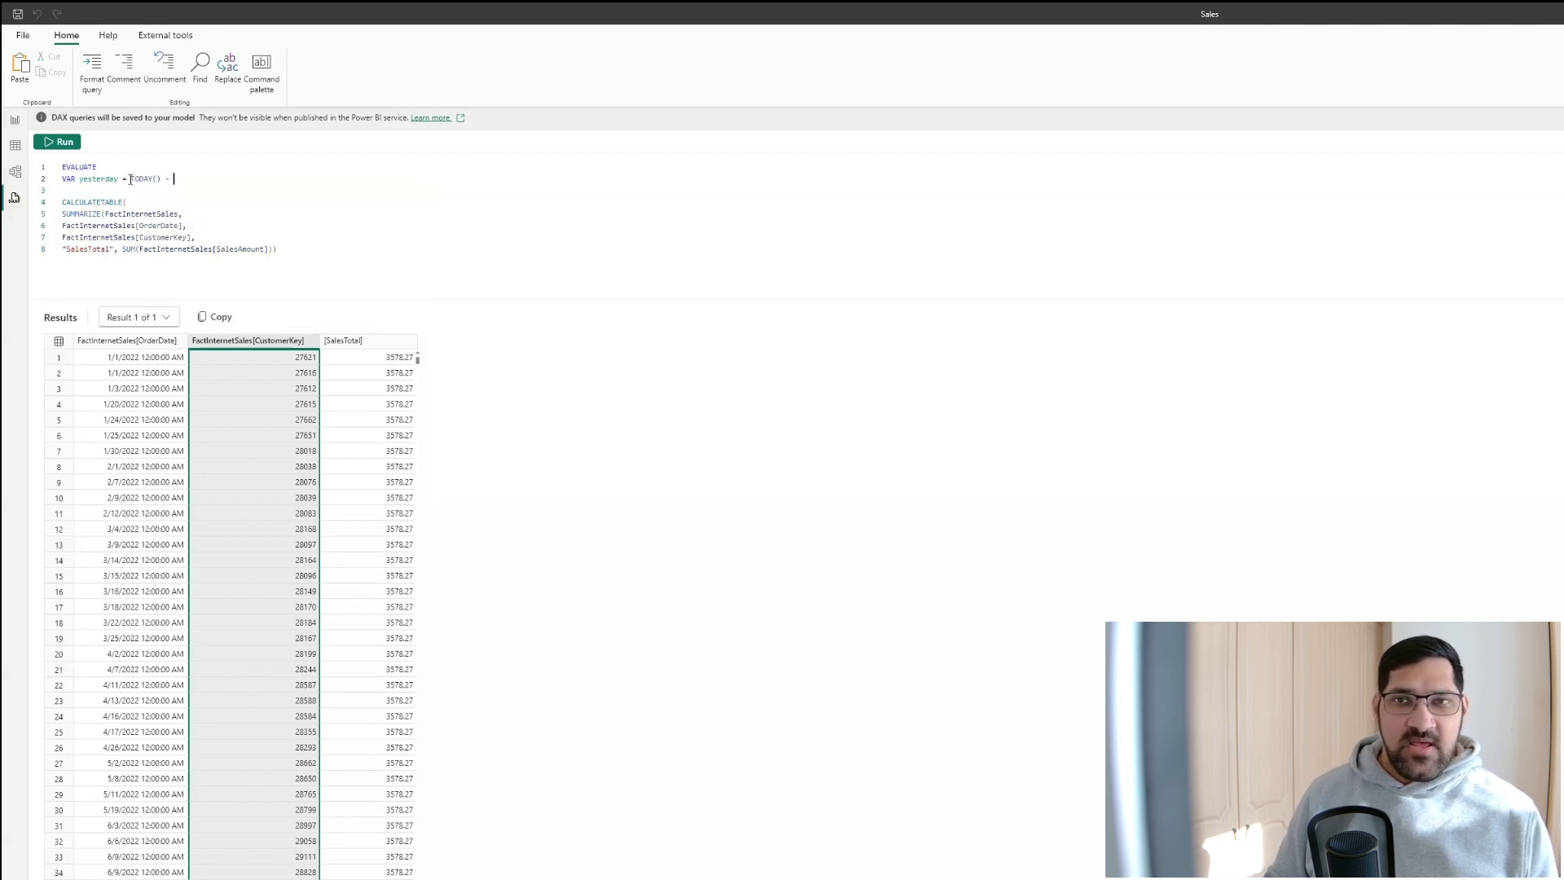
click(129, 191)
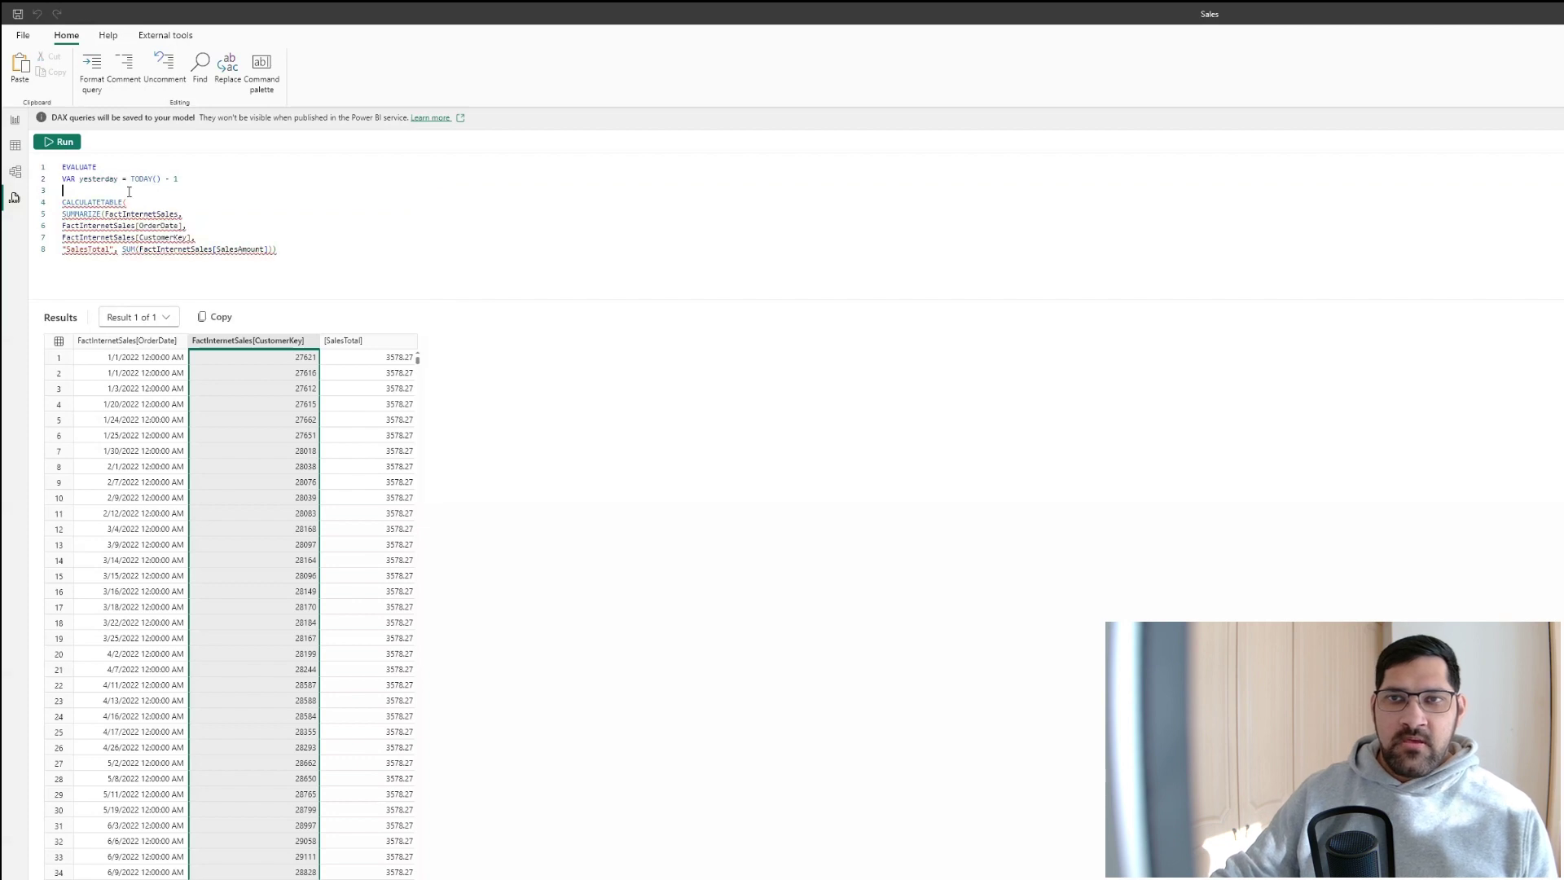
text(RETURN)
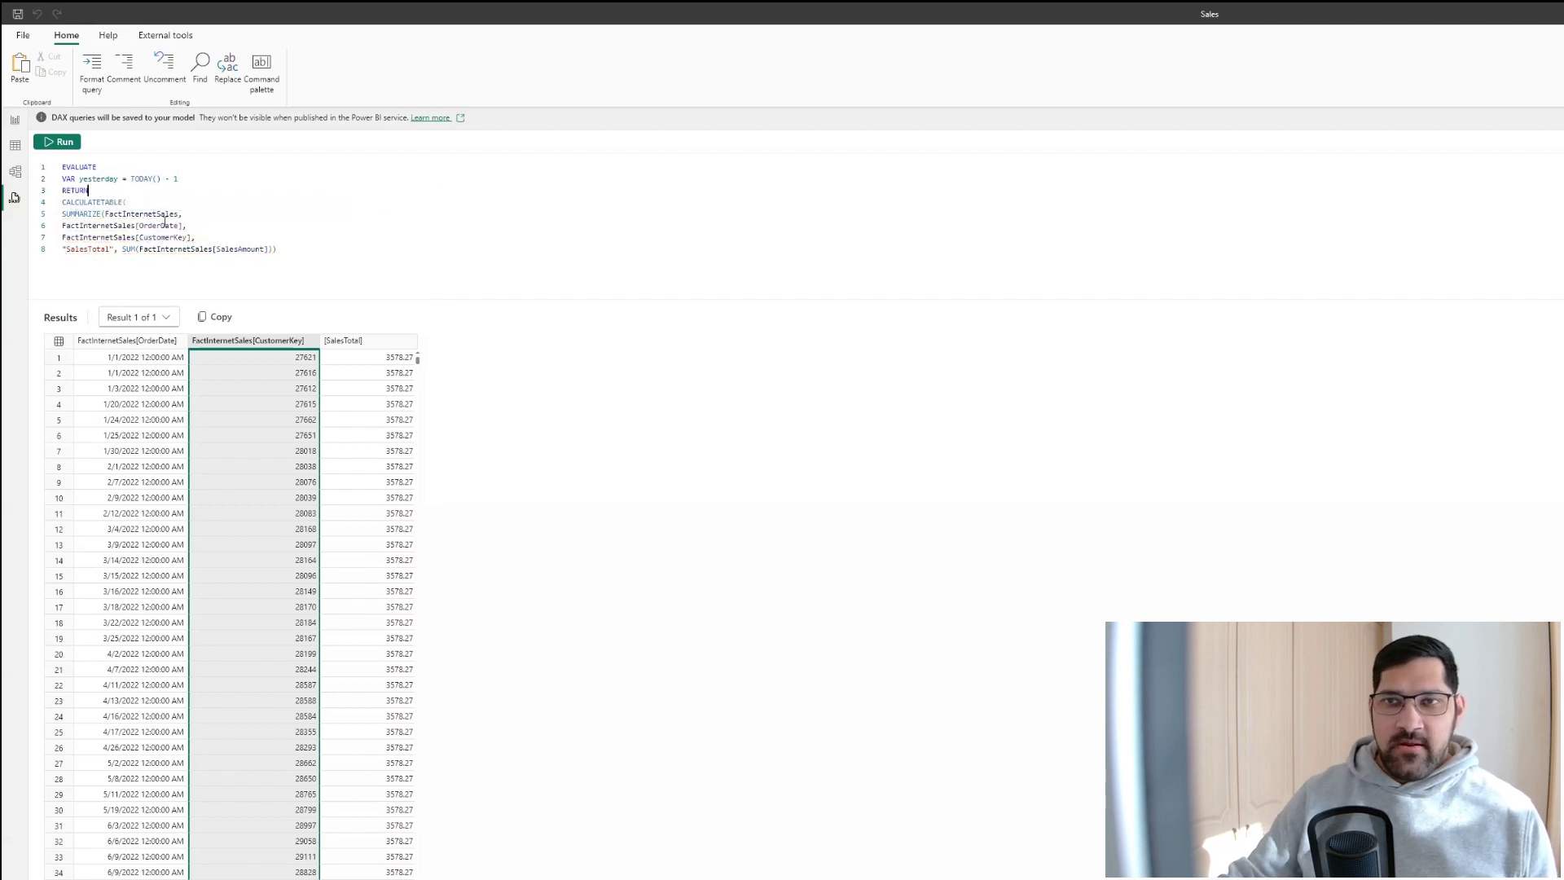
Step: Add the filter FactInternetSales[OrderDate] = yesterday as the CALCULATETABLE condition
click(310, 249)
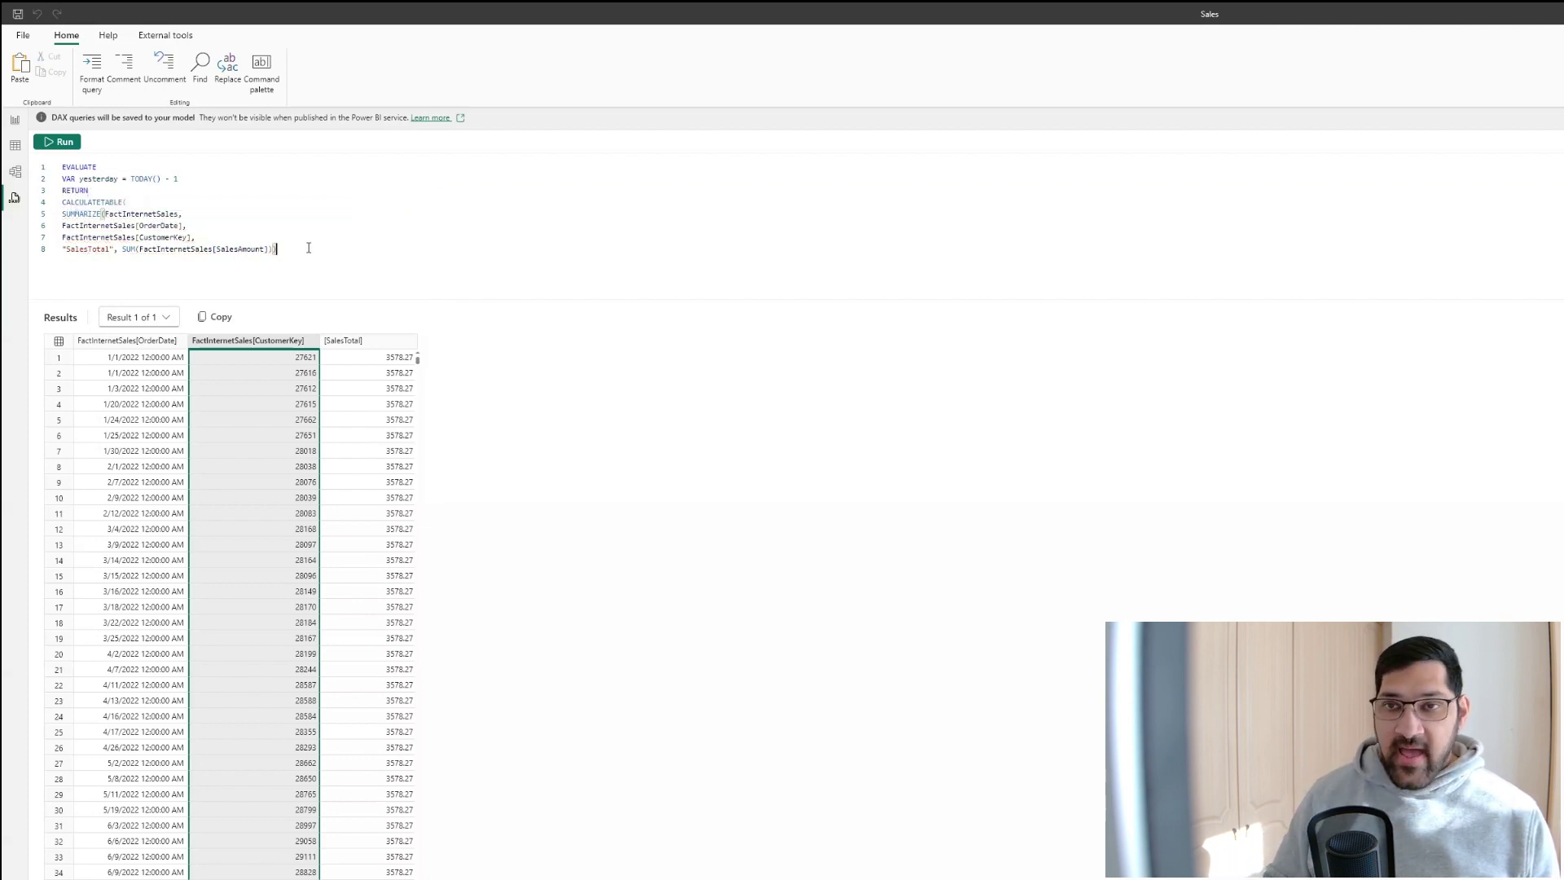
text(,)
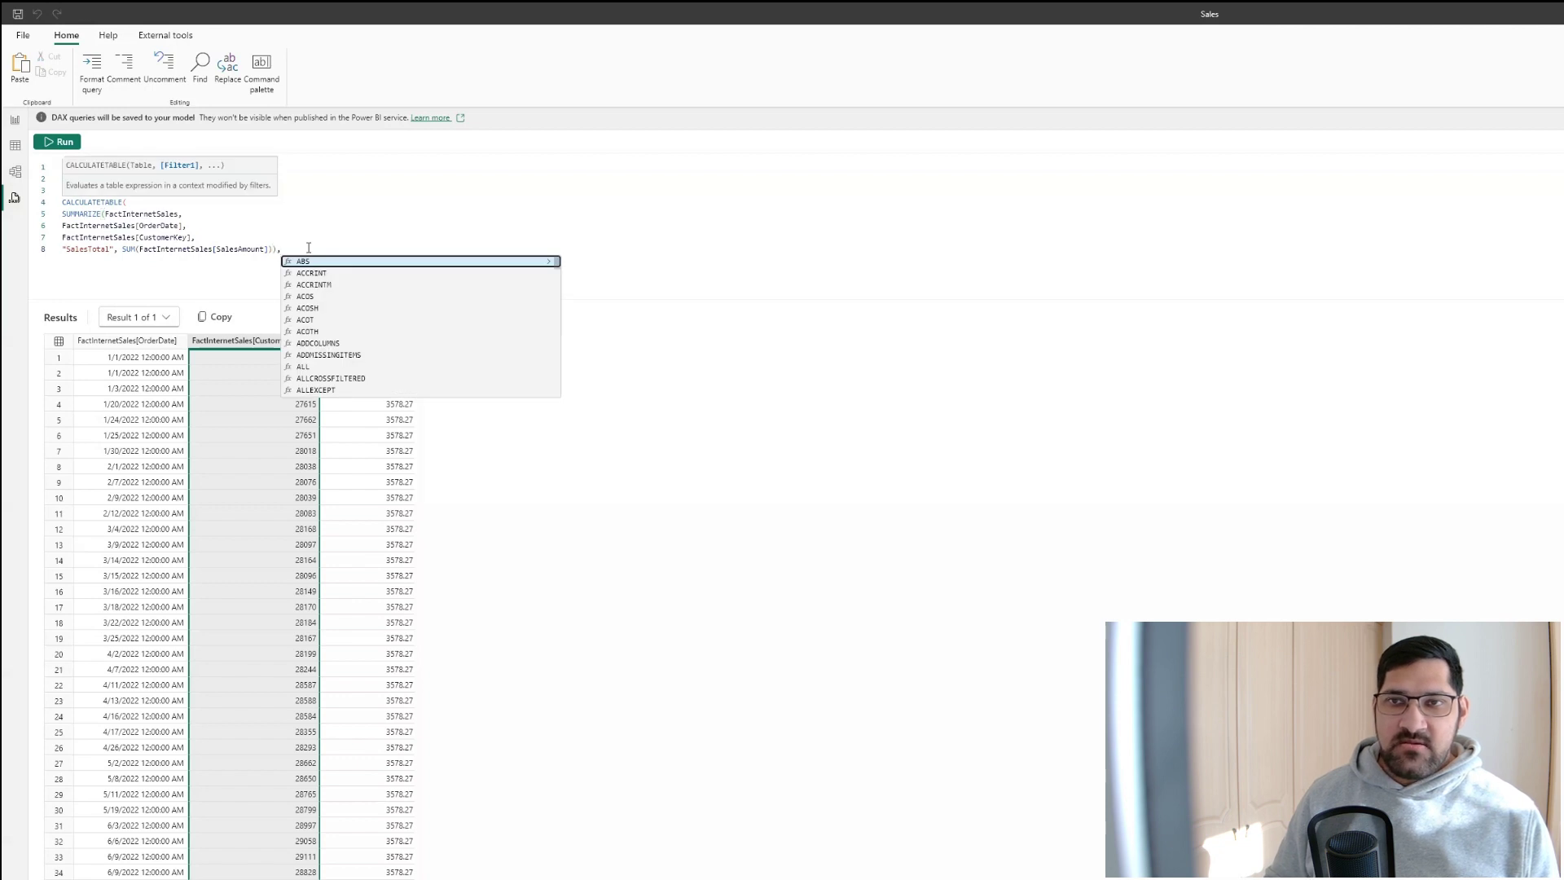
key(Return)
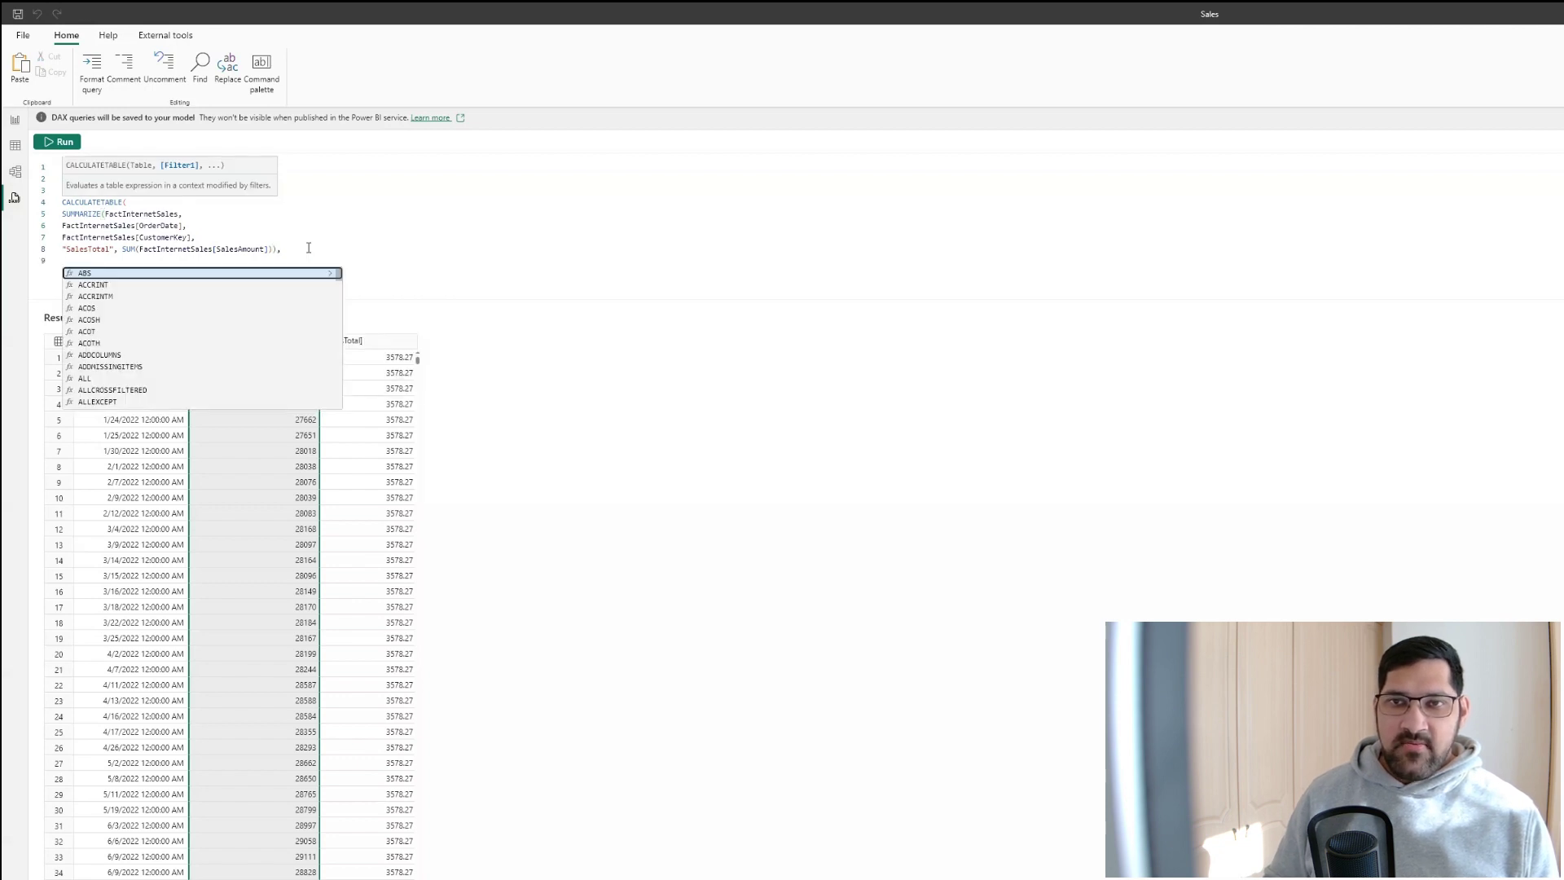
text(FactInternetSales[OrderDate])
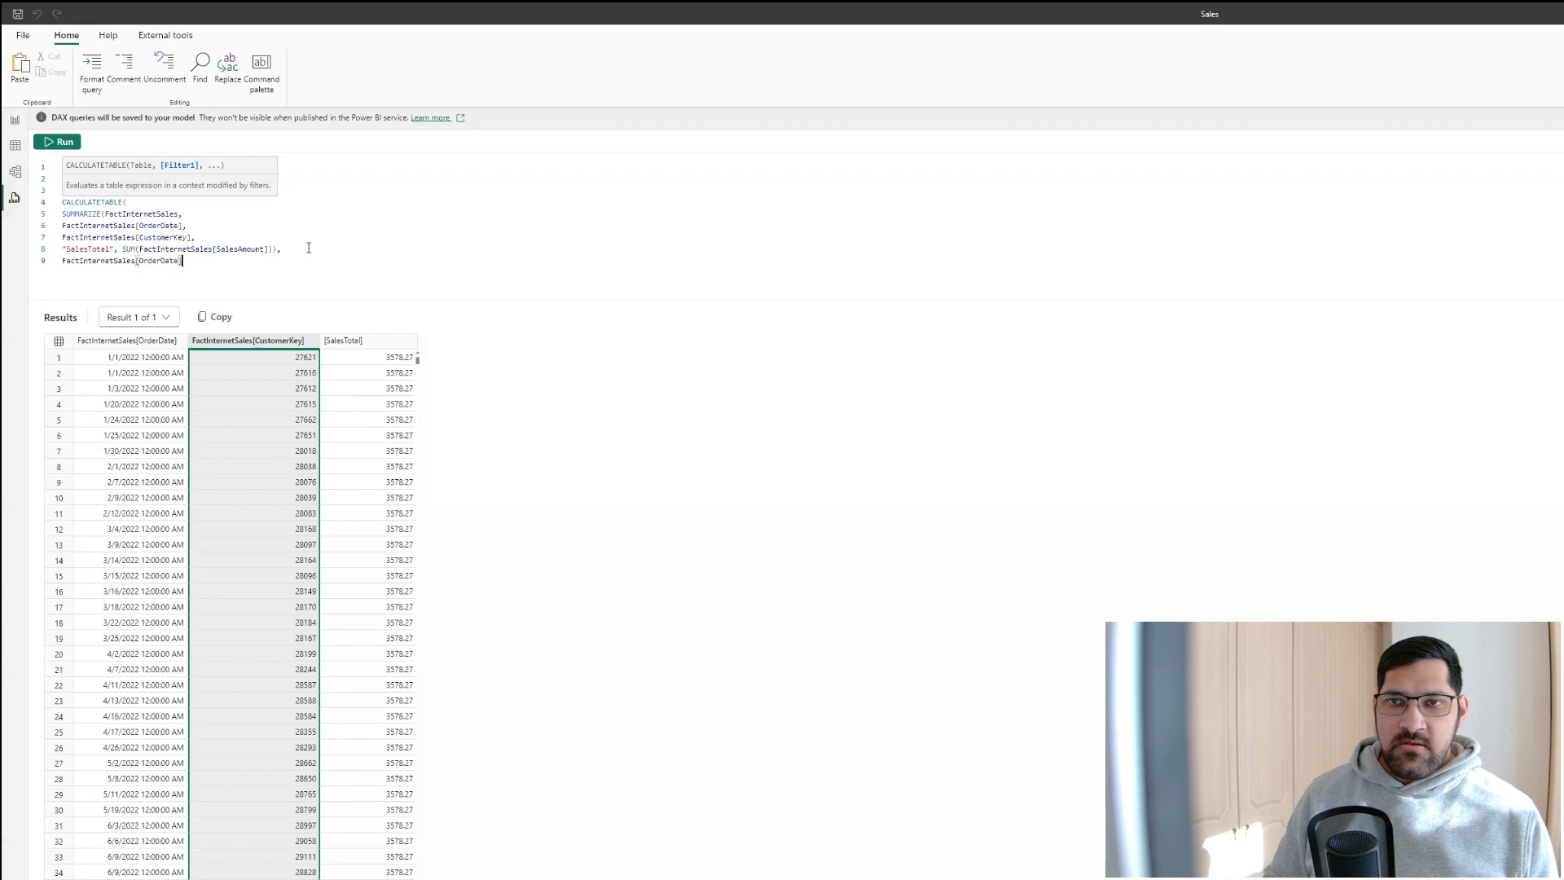
text( = y)
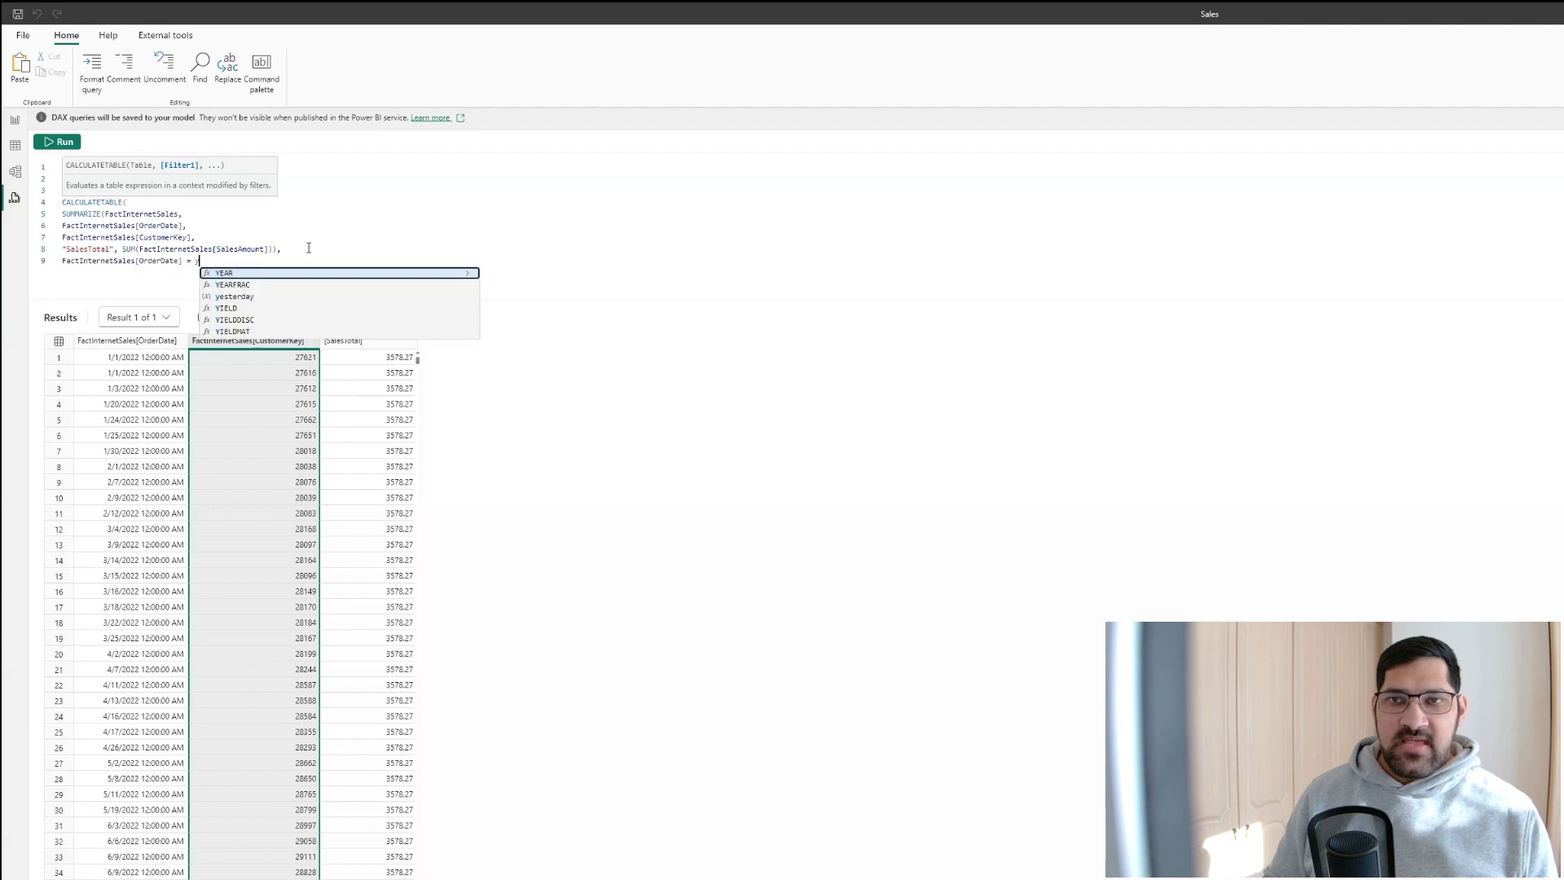
text(esderday)
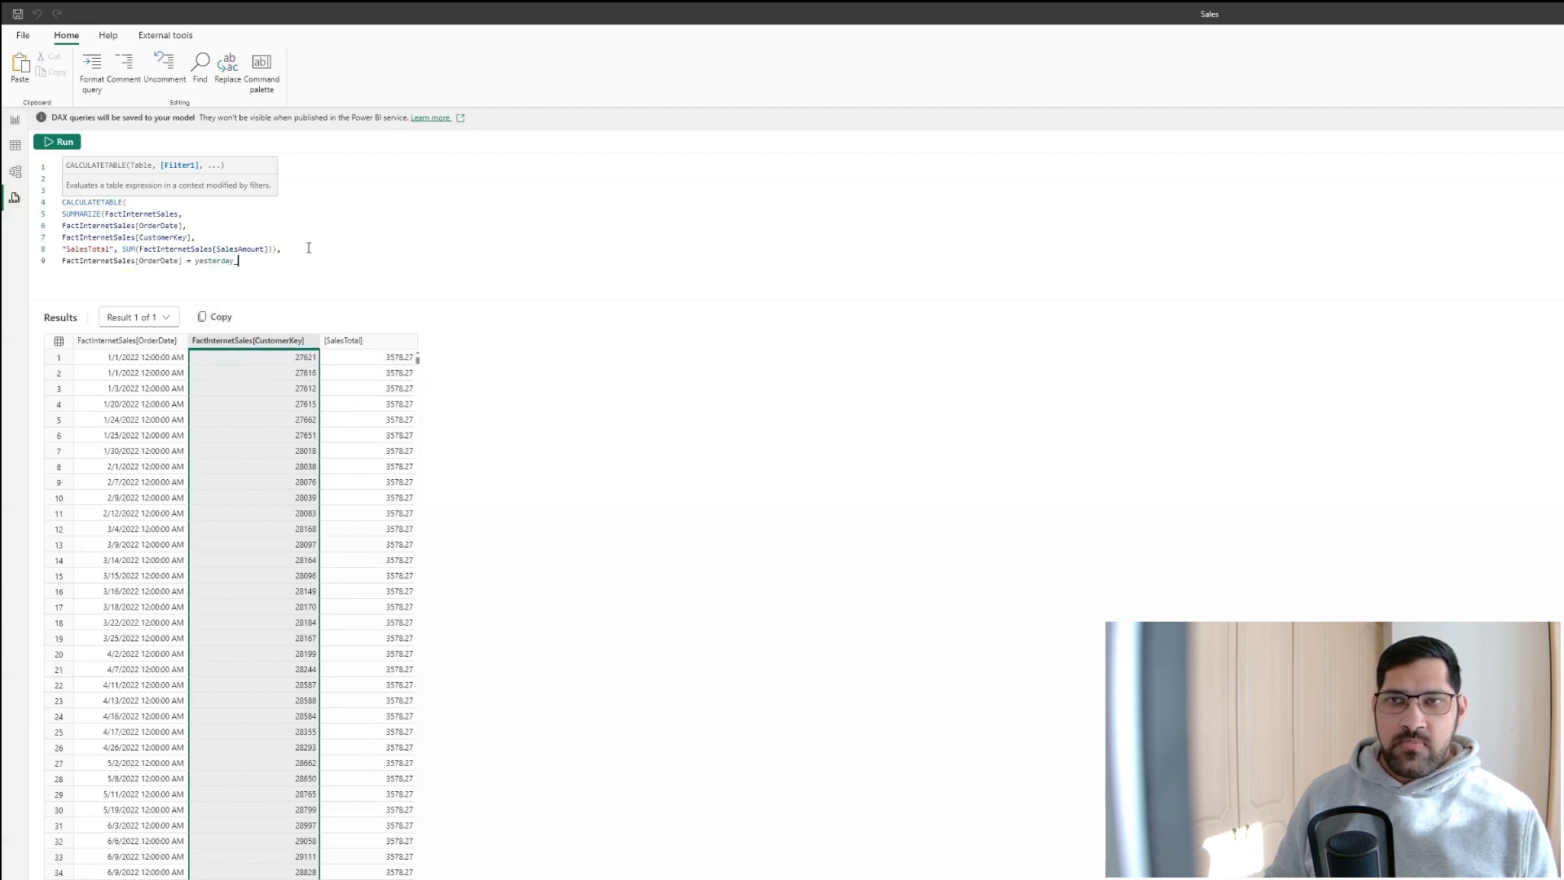
text())
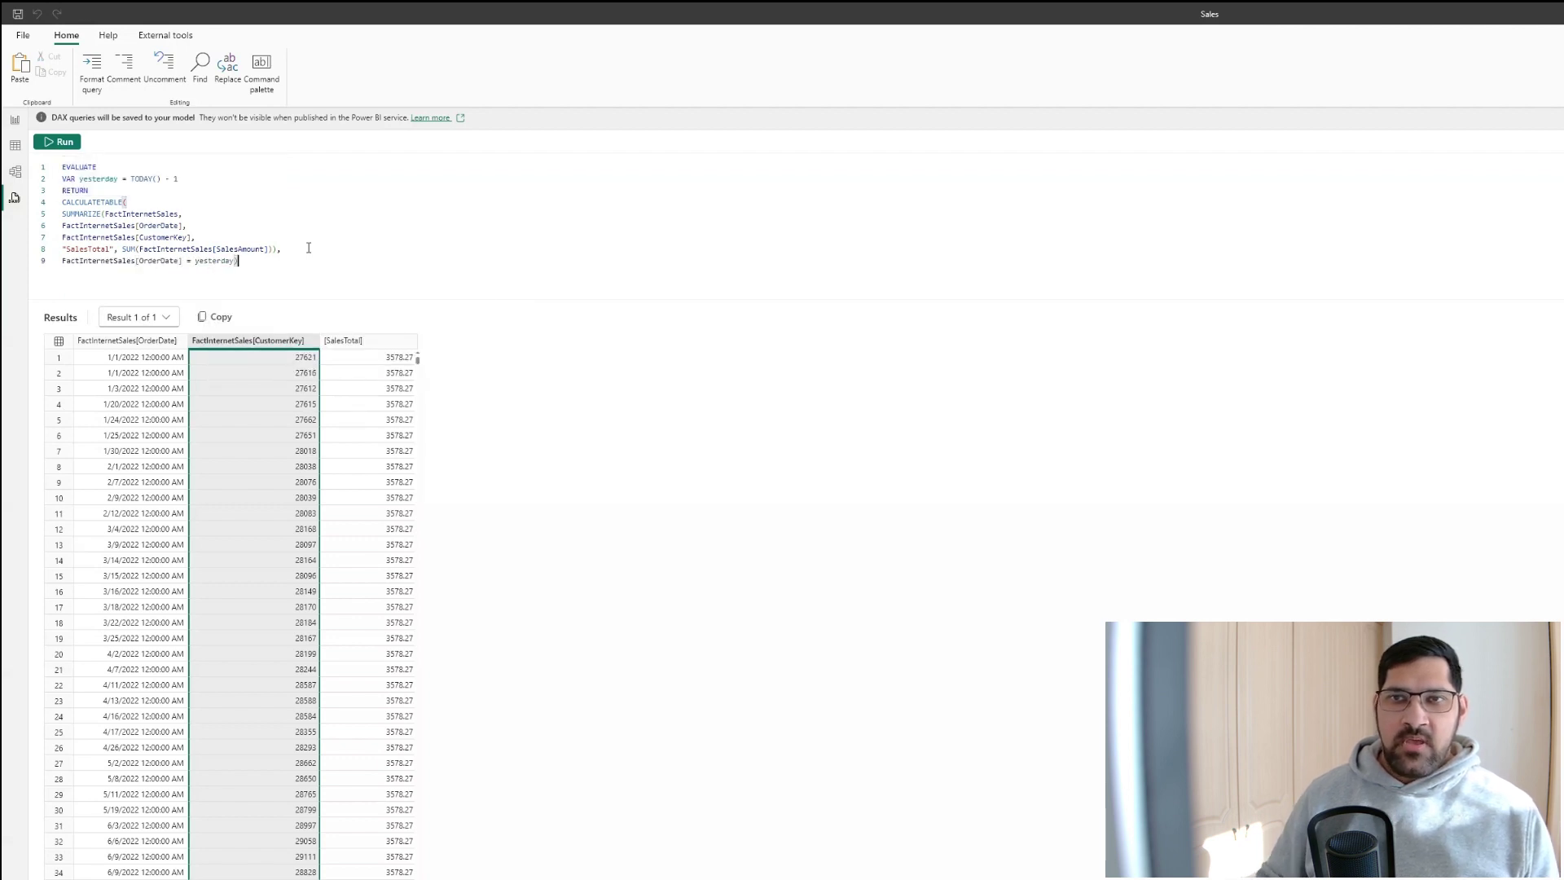
Step: Run the filtered query to list only 3/23/2024 orders with each customer's SalesTotal
click(63, 142)
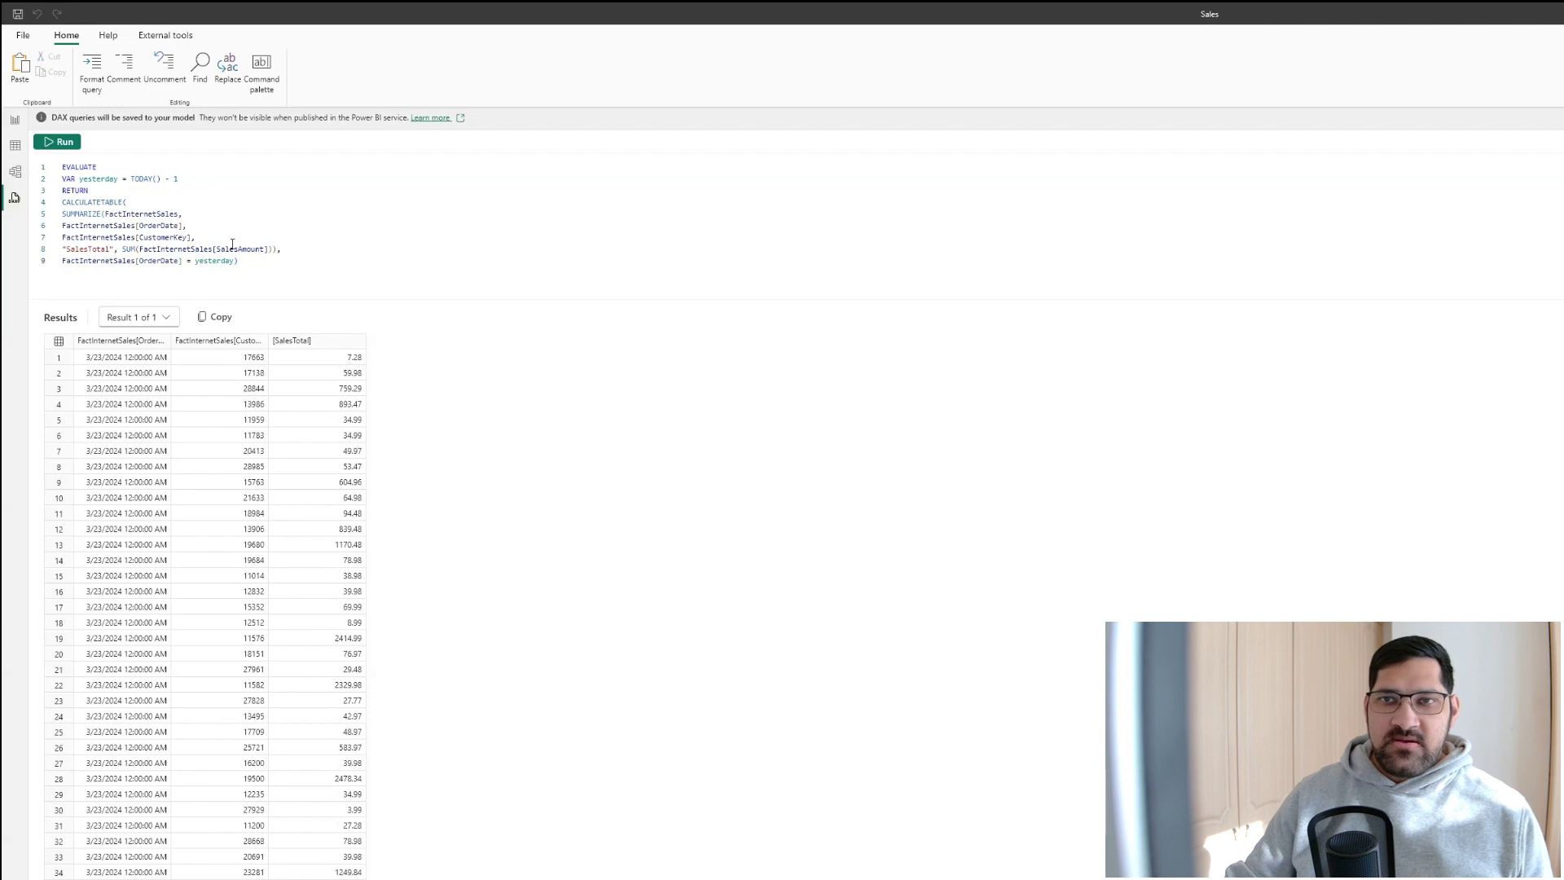
Step: Store the filtered table as VAR salestable and add VAR maxsales = MAXX(salestable, [SalesTotal])
double_click(72, 188)
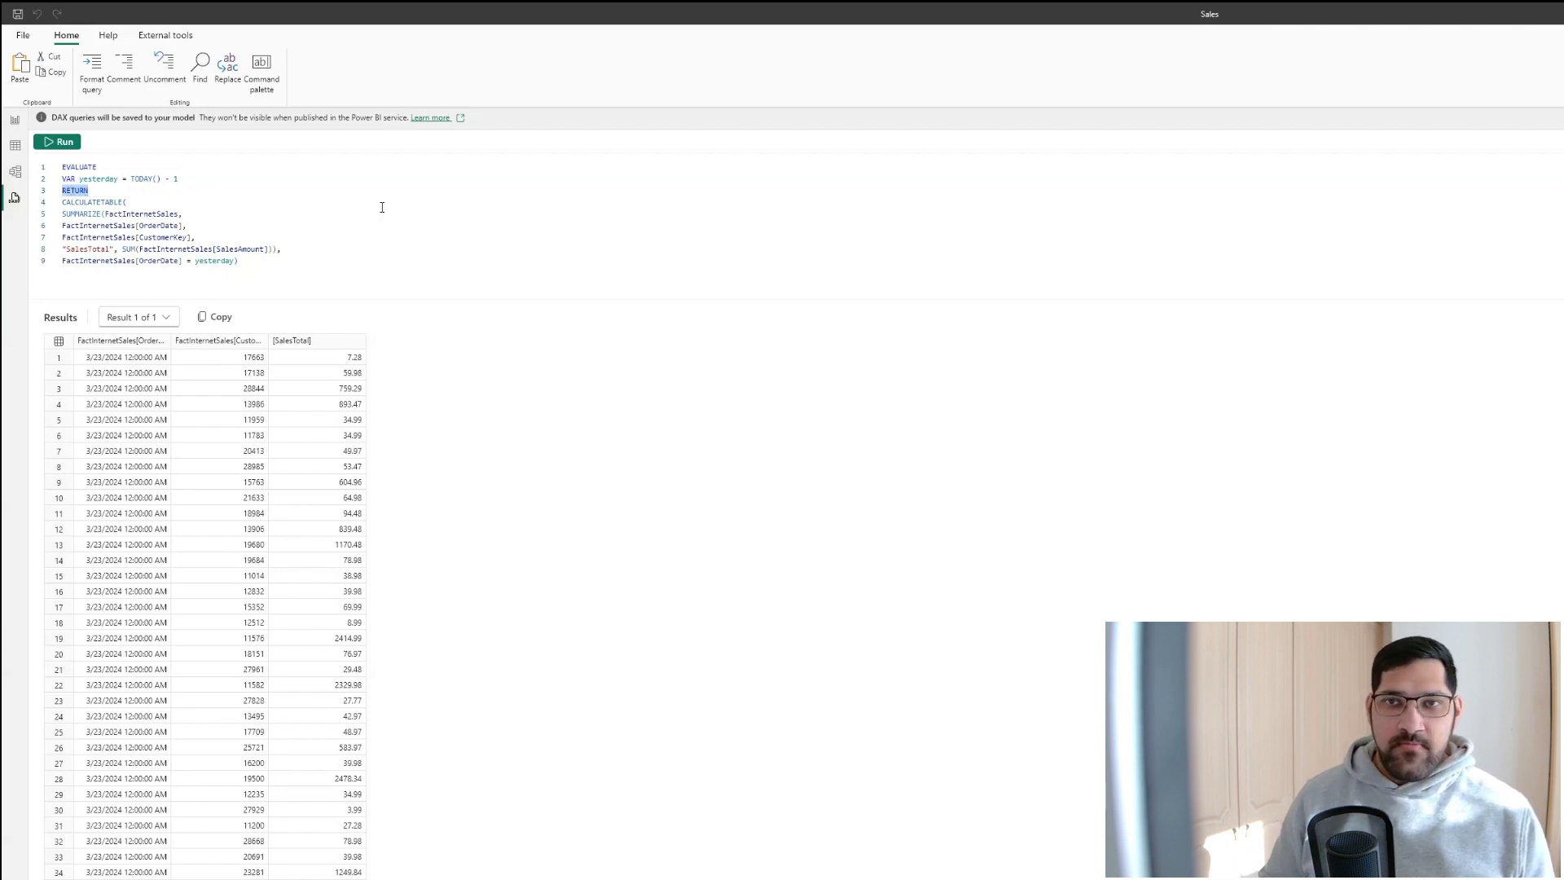
text(VAR salestable =)
click(336, 283)
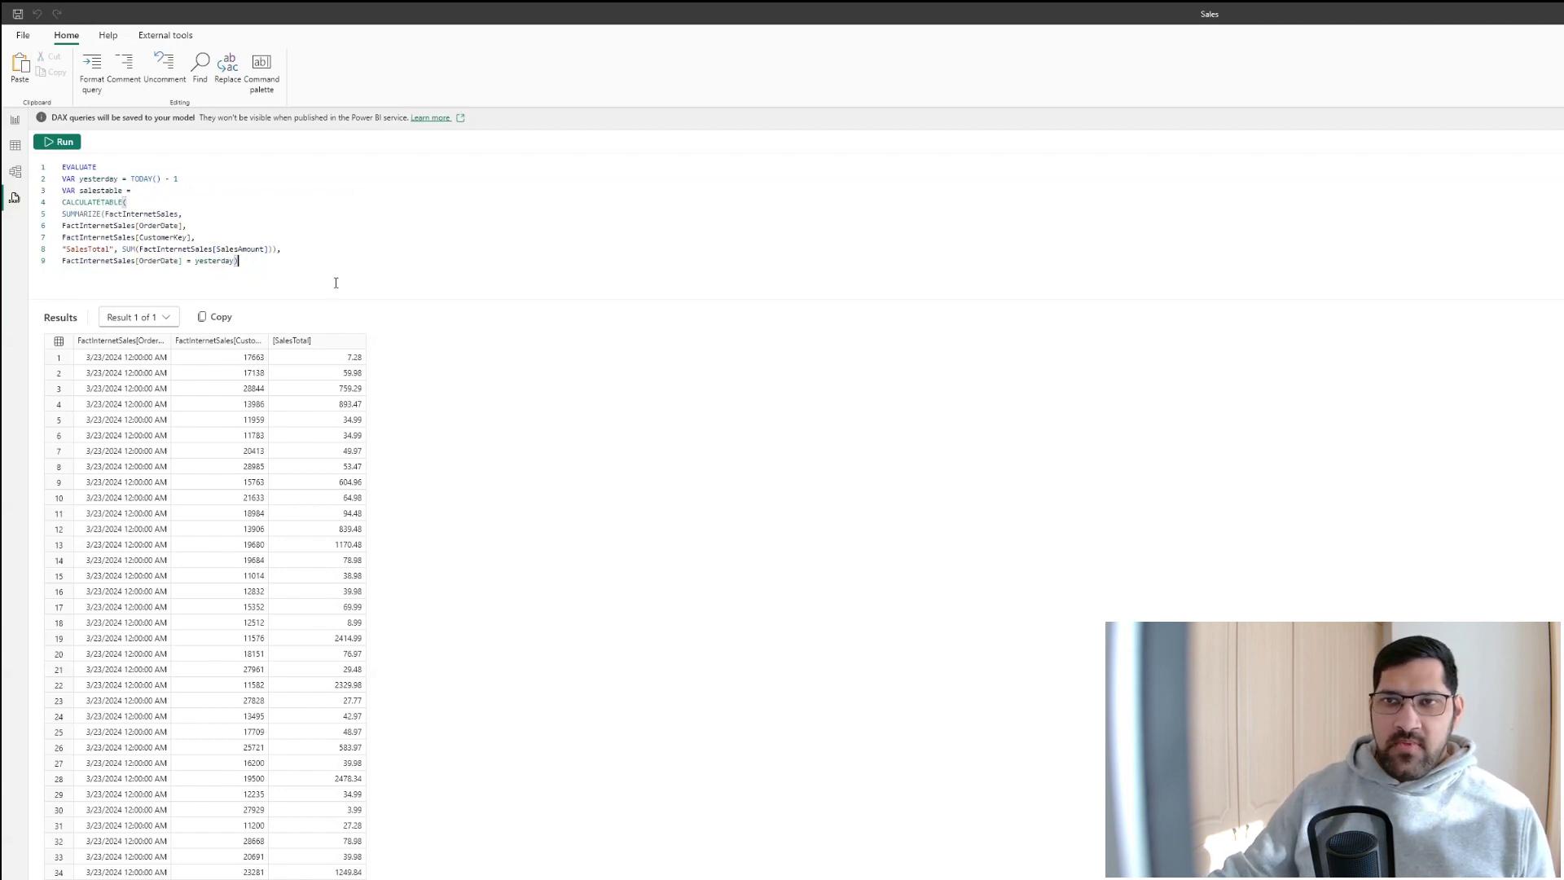
key(Return)
key(Return)
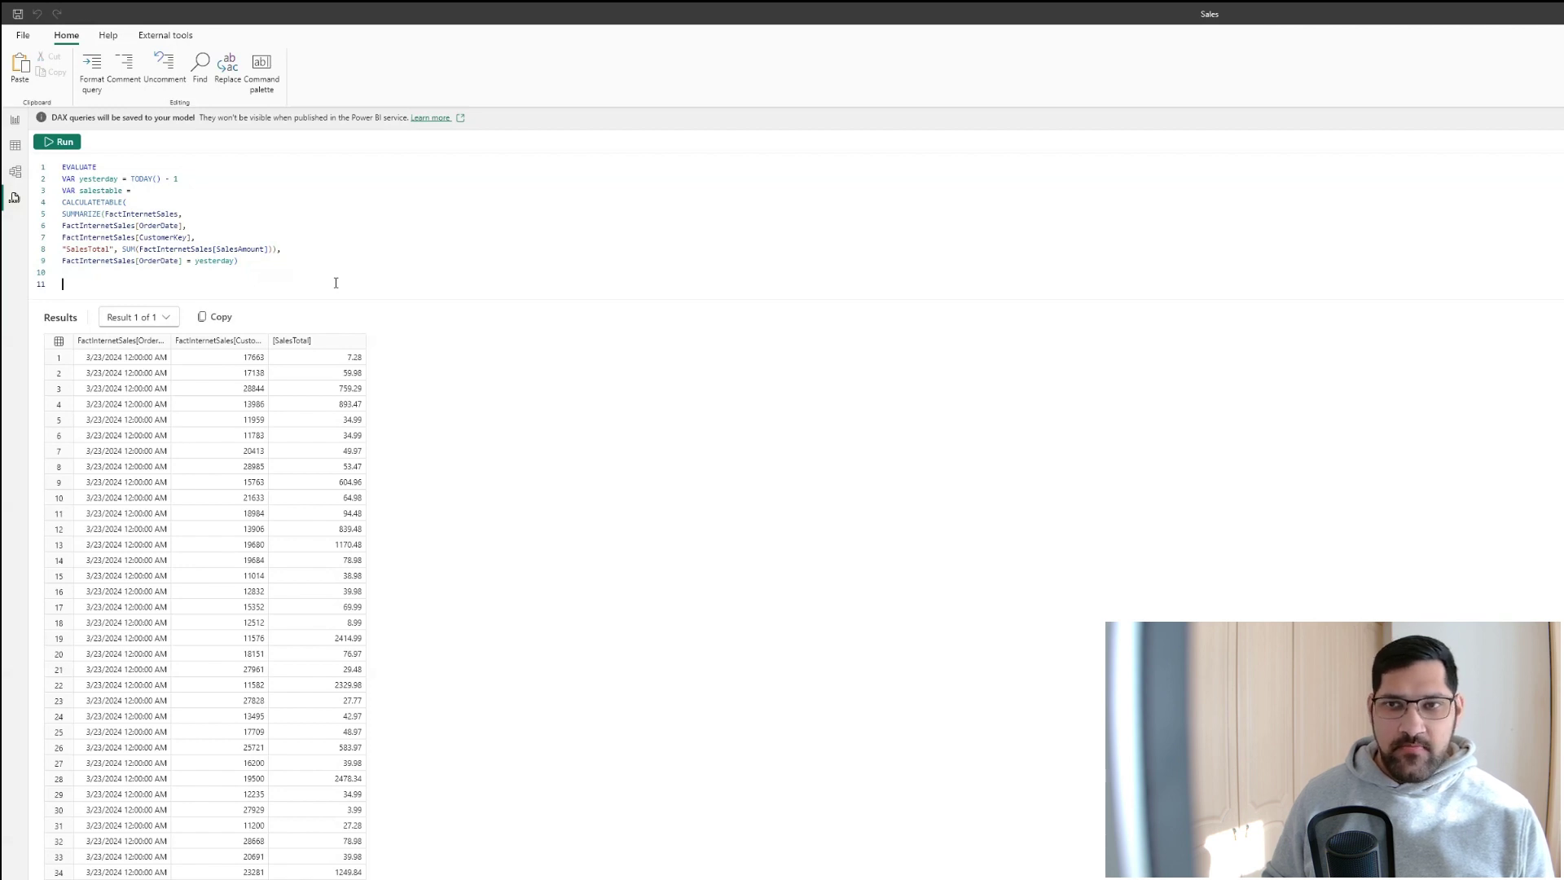
click(336, 283)
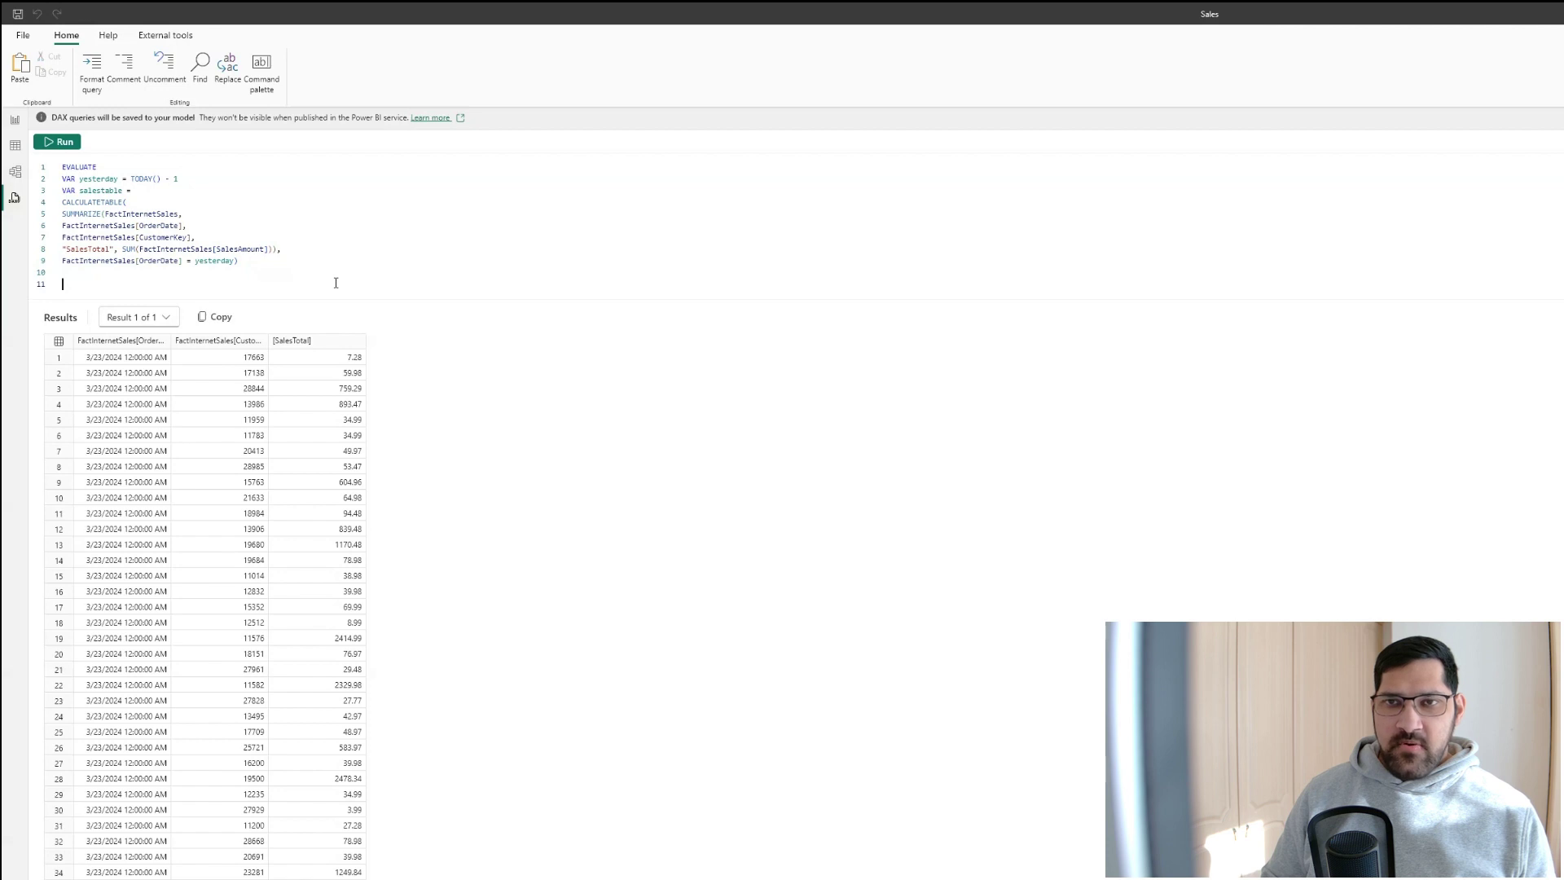
key(BackSpace)
text(VAR)
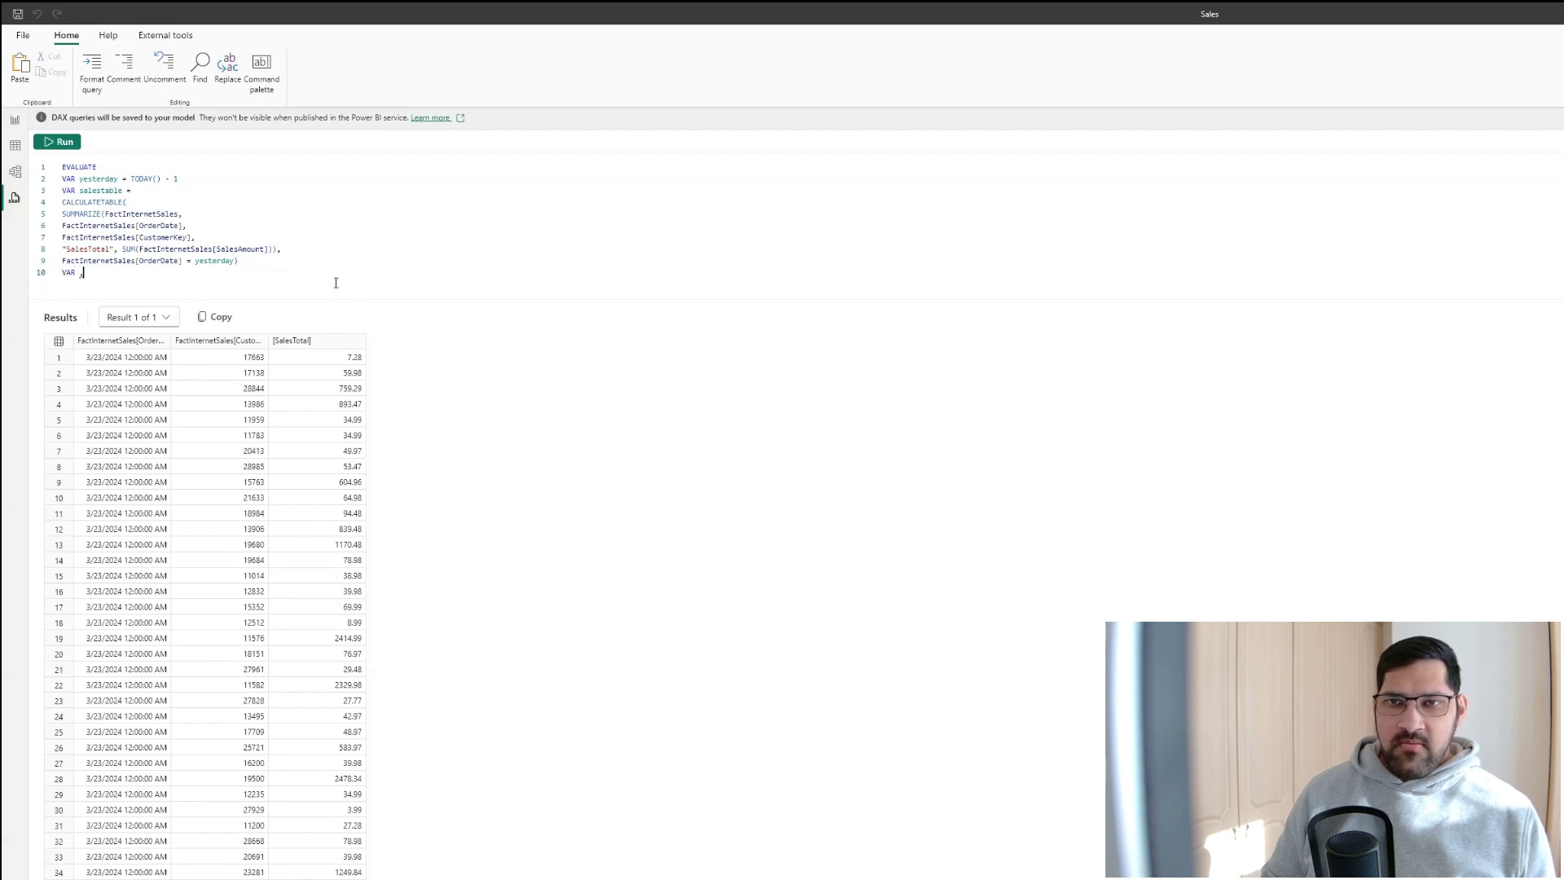
text( max)
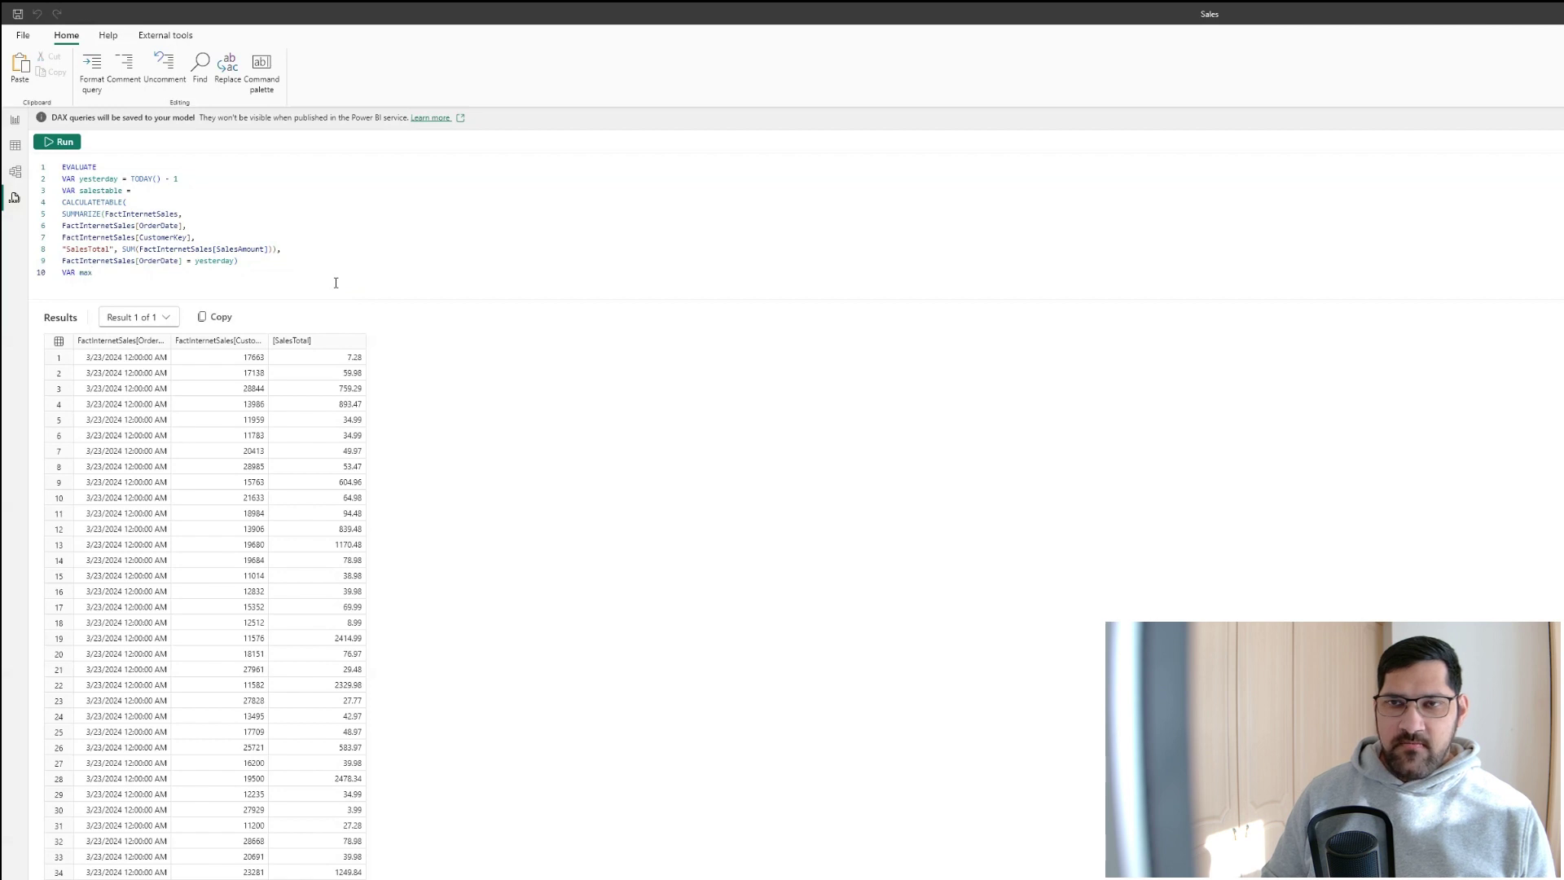
text(sales )
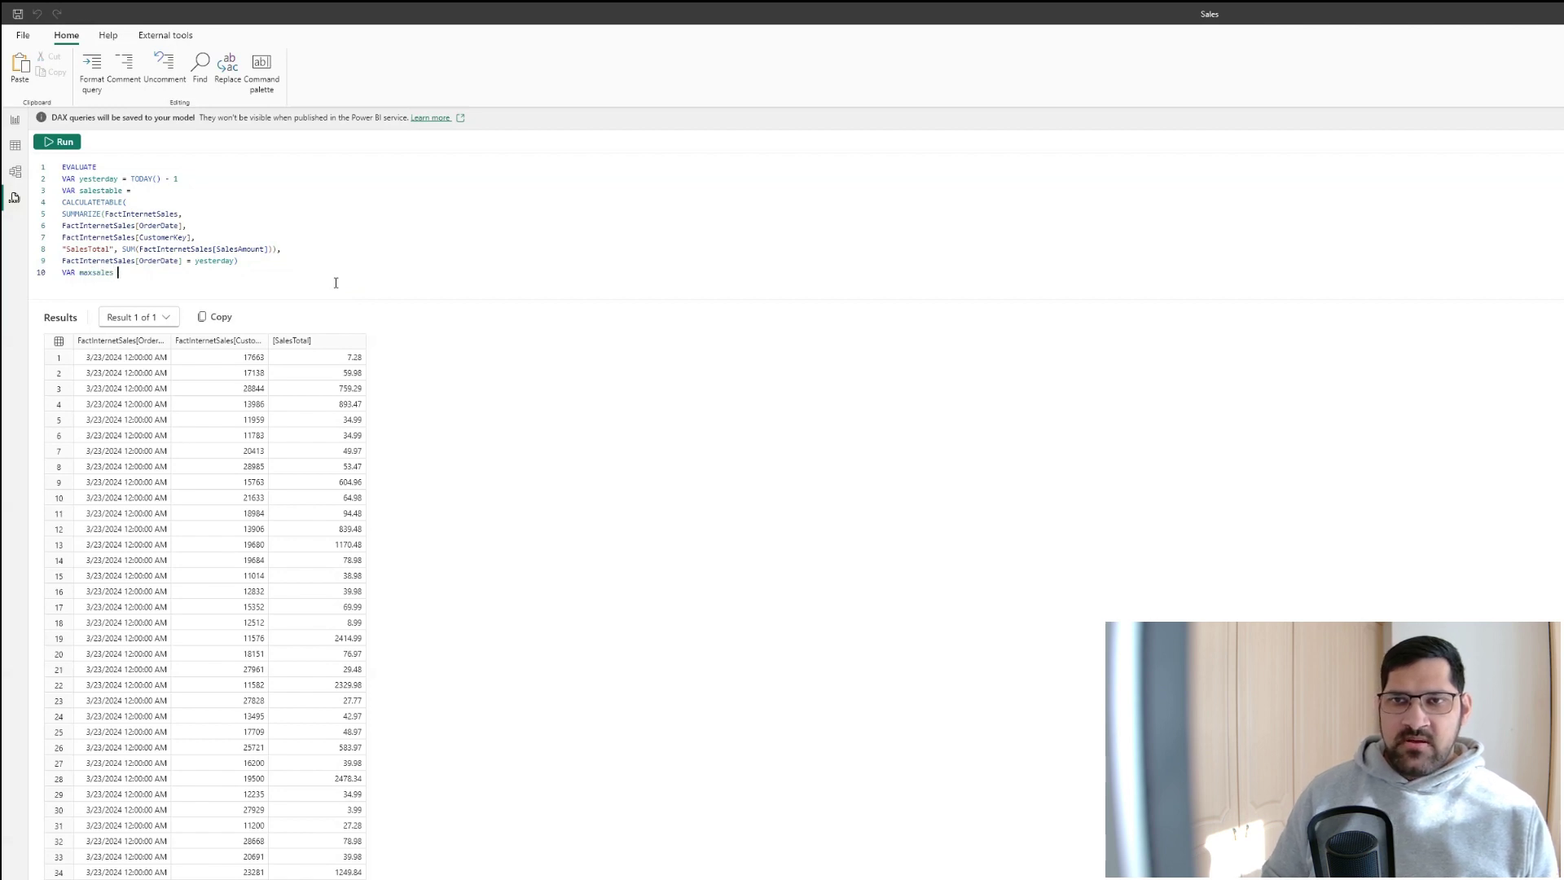
text(= MAXX()
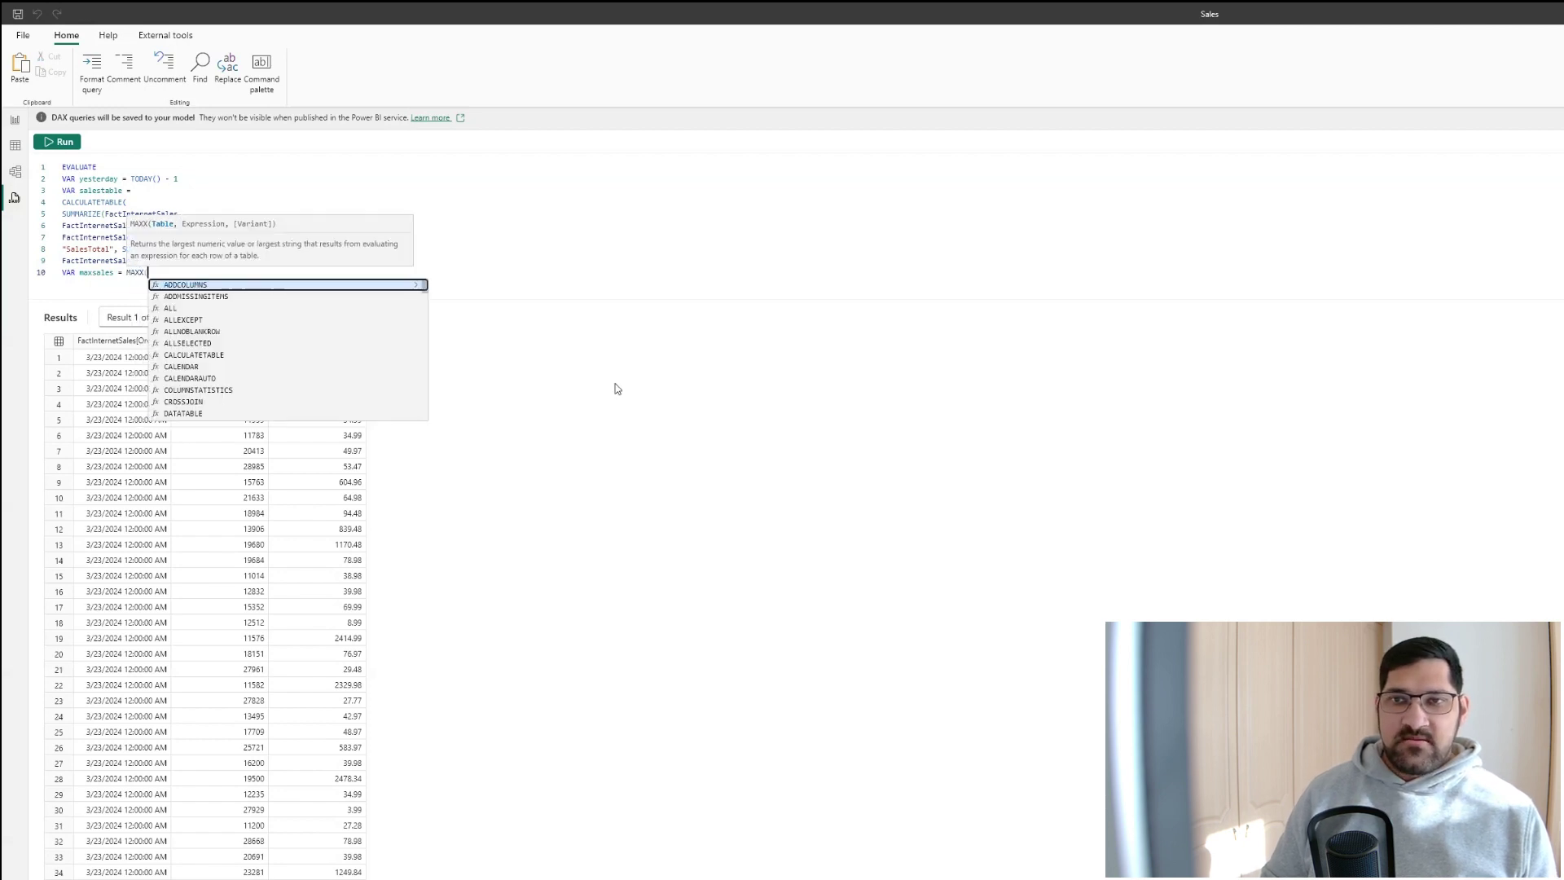
text(salestable)
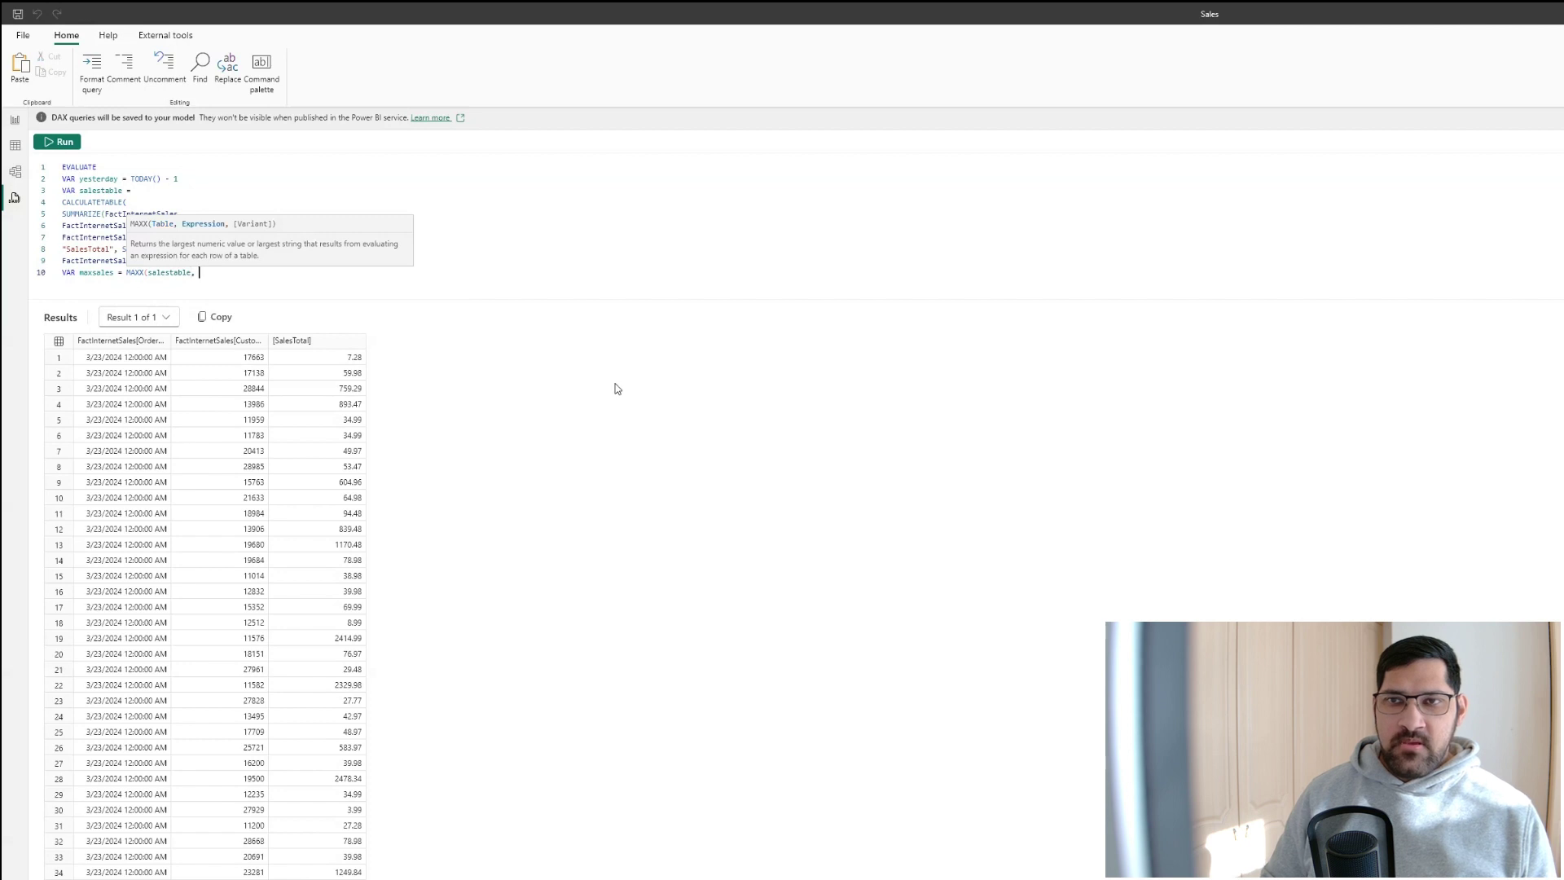
text(, [SalesTotal])
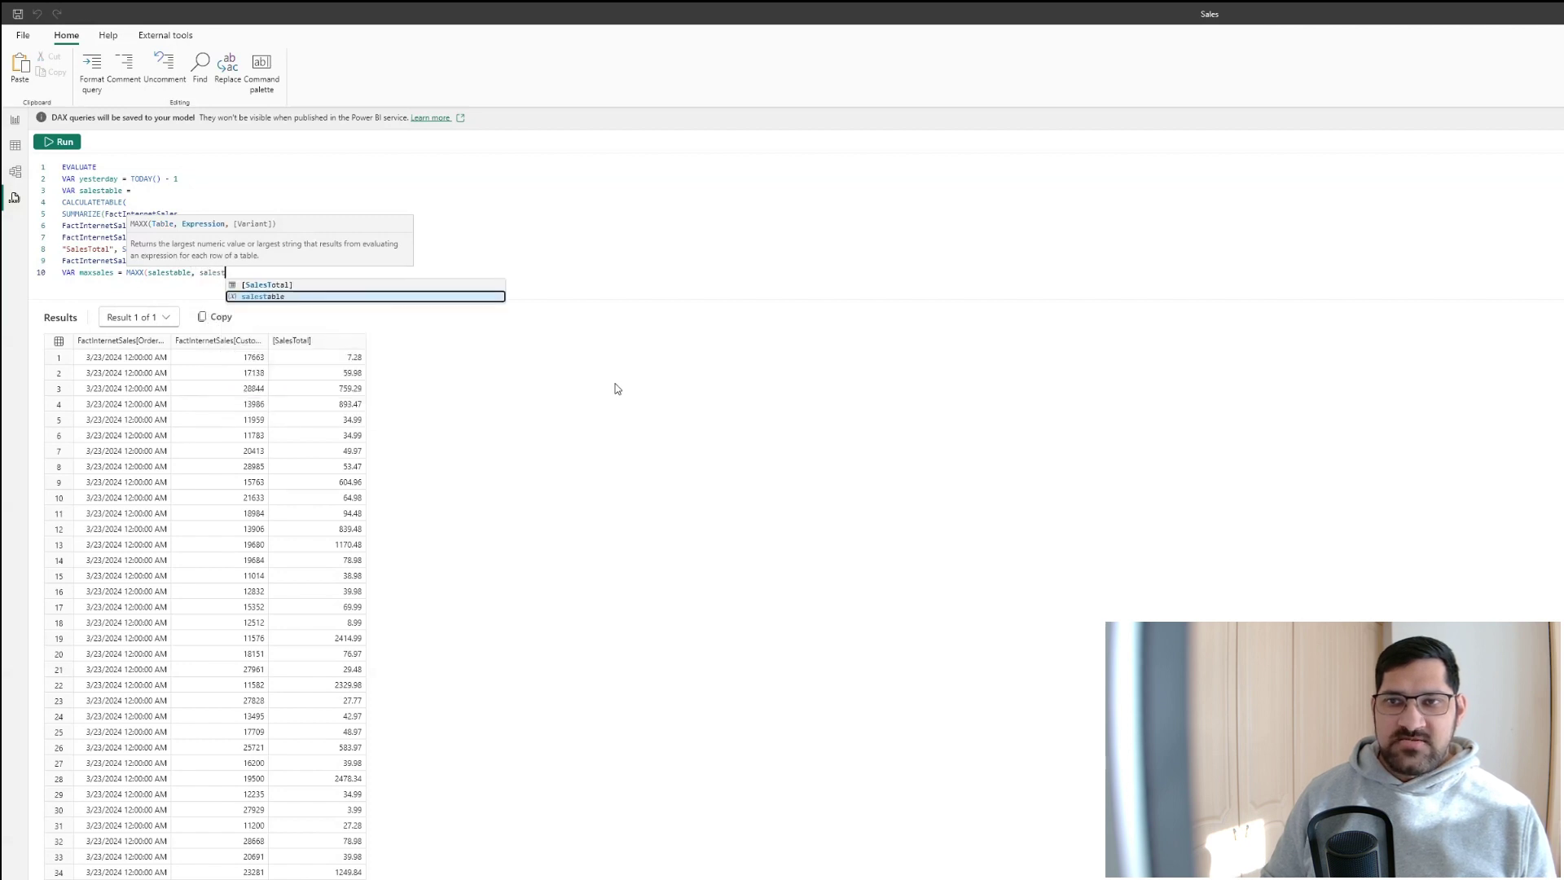
text())
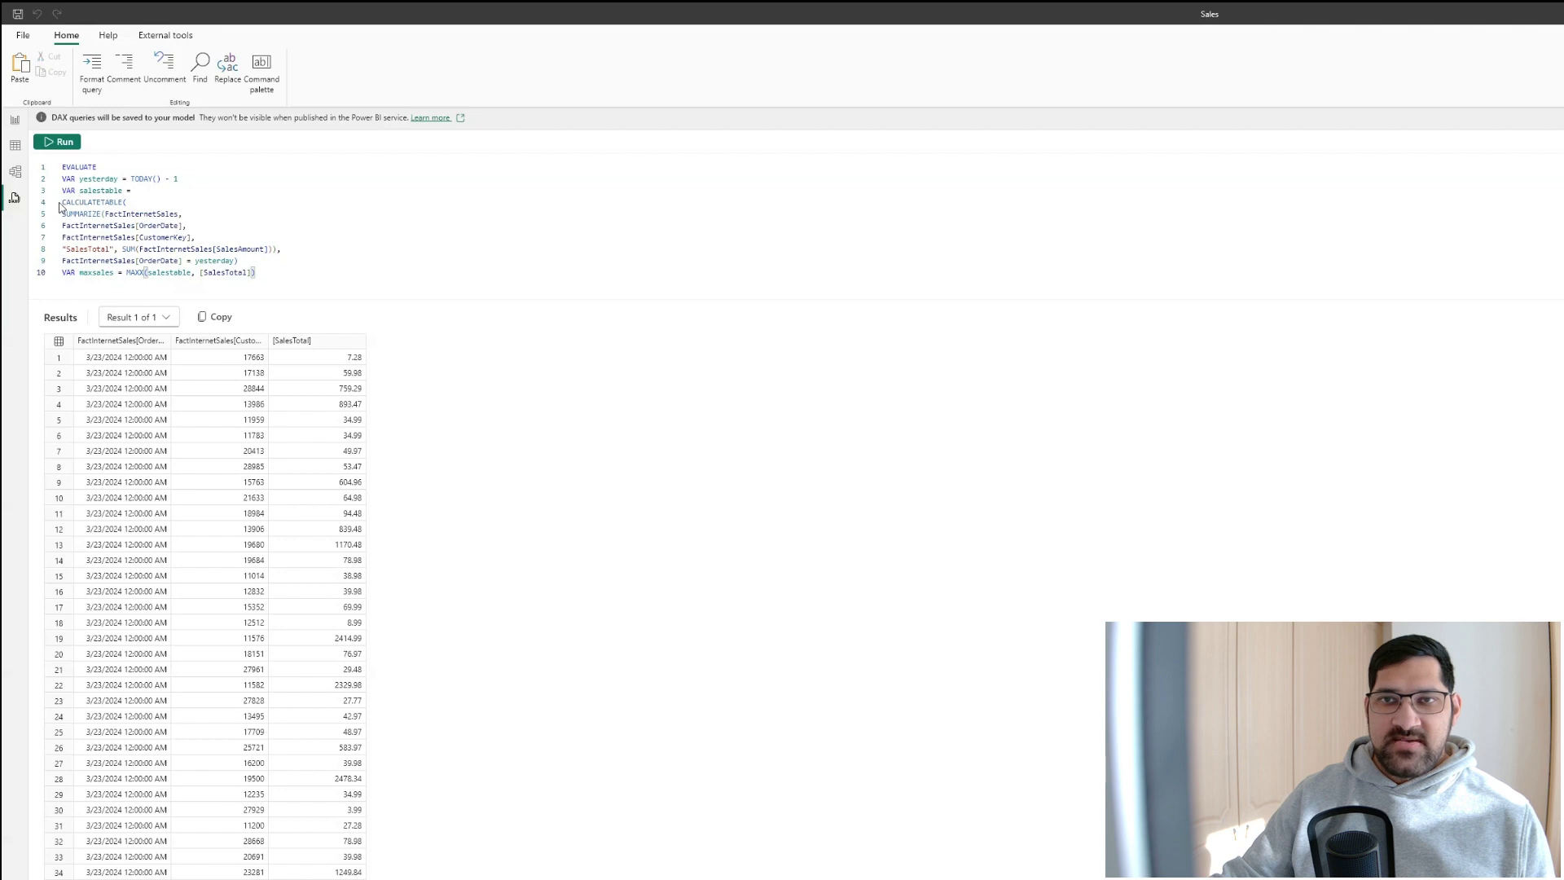
mouse_move(64, 197)
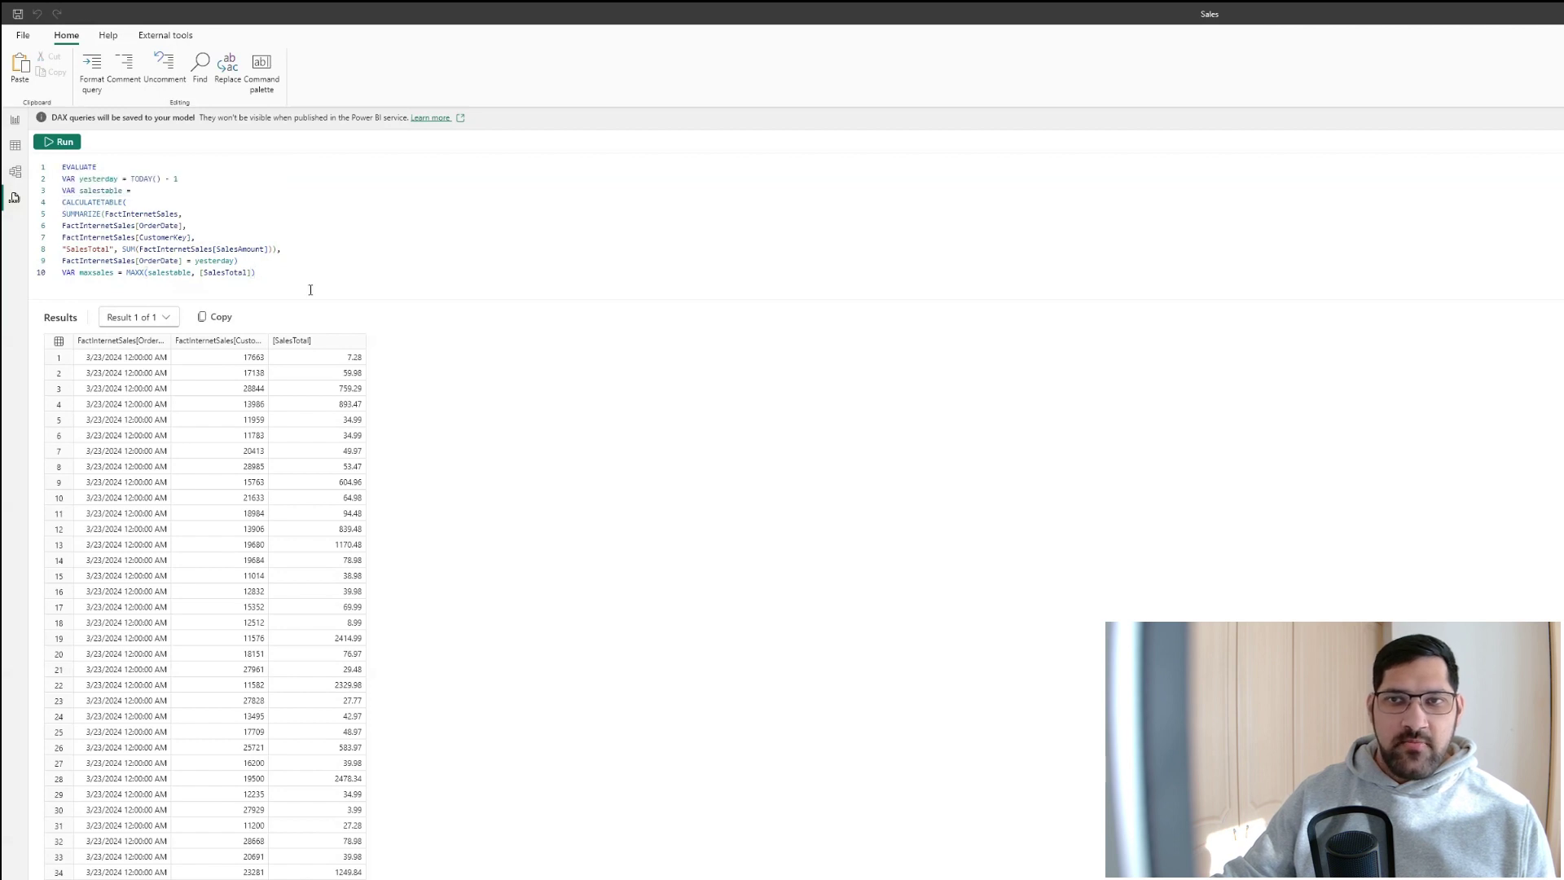
key(Return)
Step: Return maxsales and run the query, which yields an error instead of a results table
text(Re)
key(Tab)
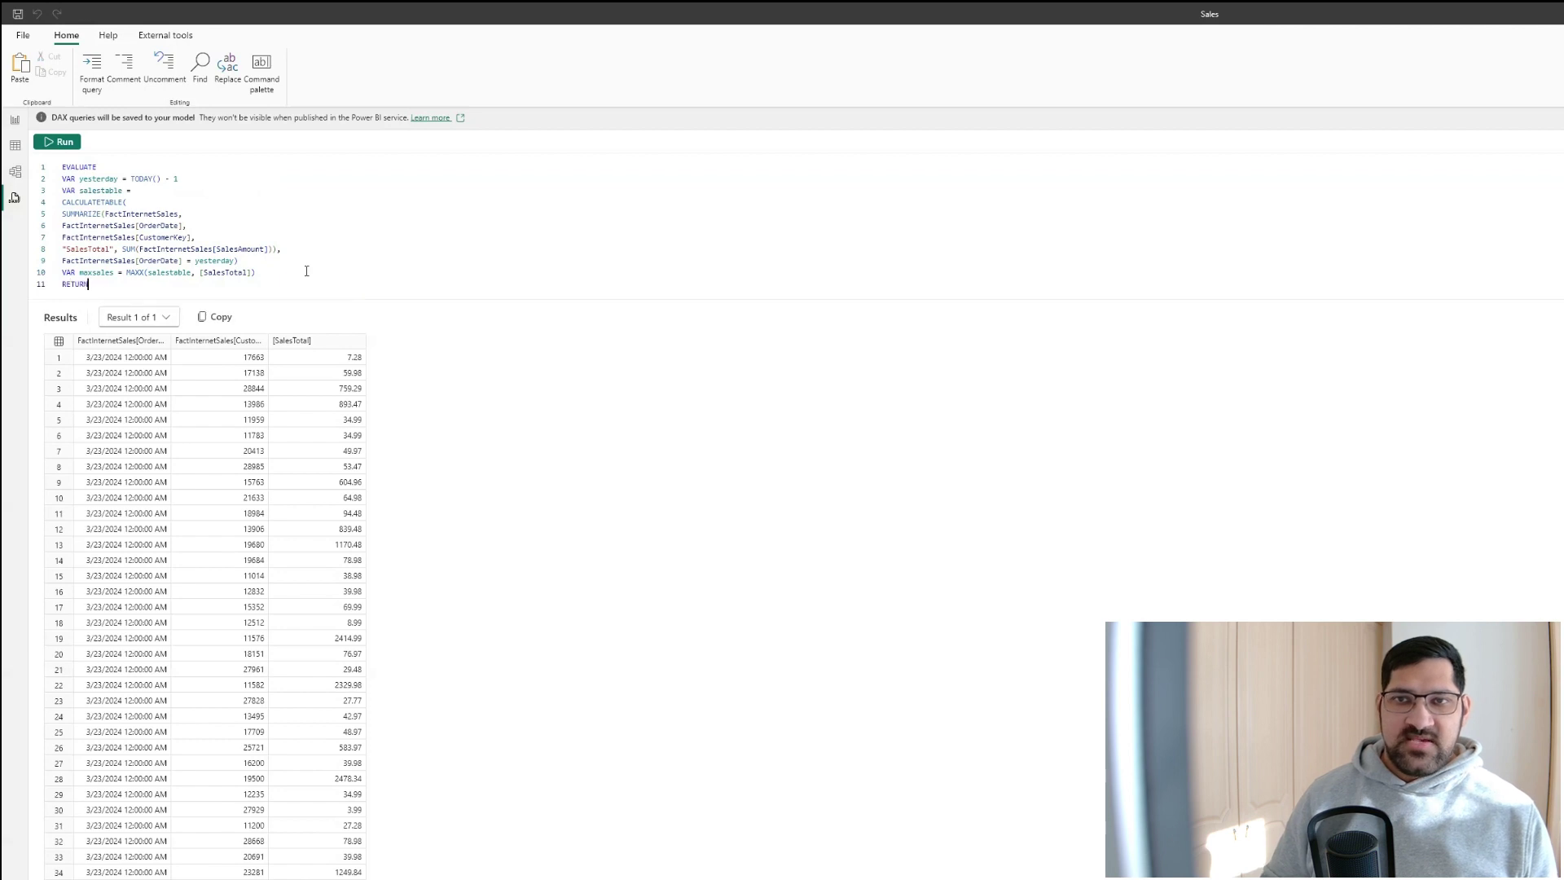
key(Return)
text(maxsales)
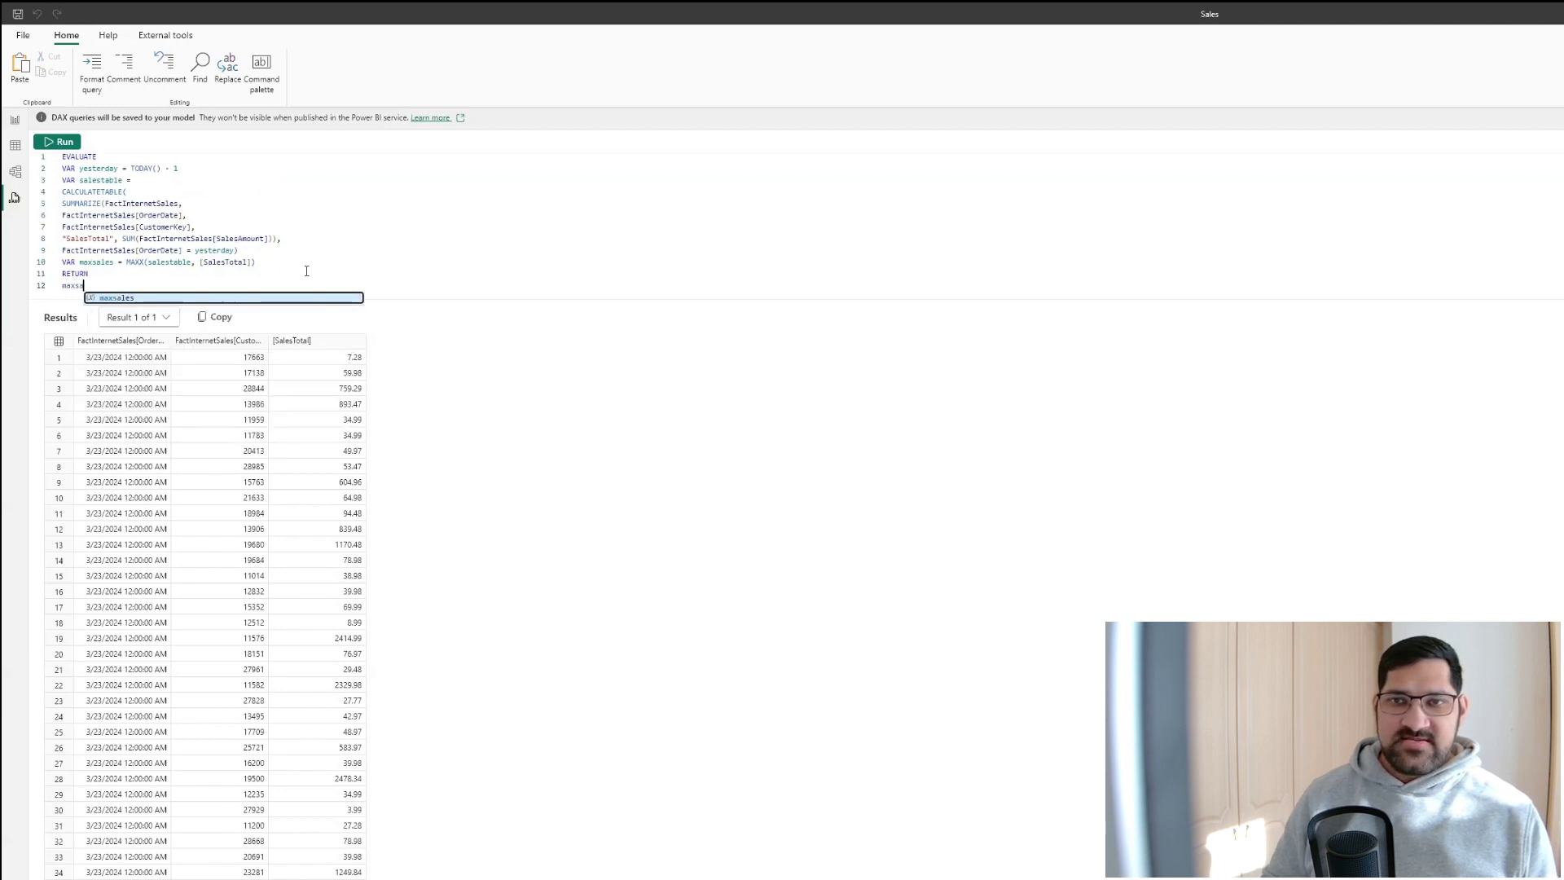
click(53, 144)
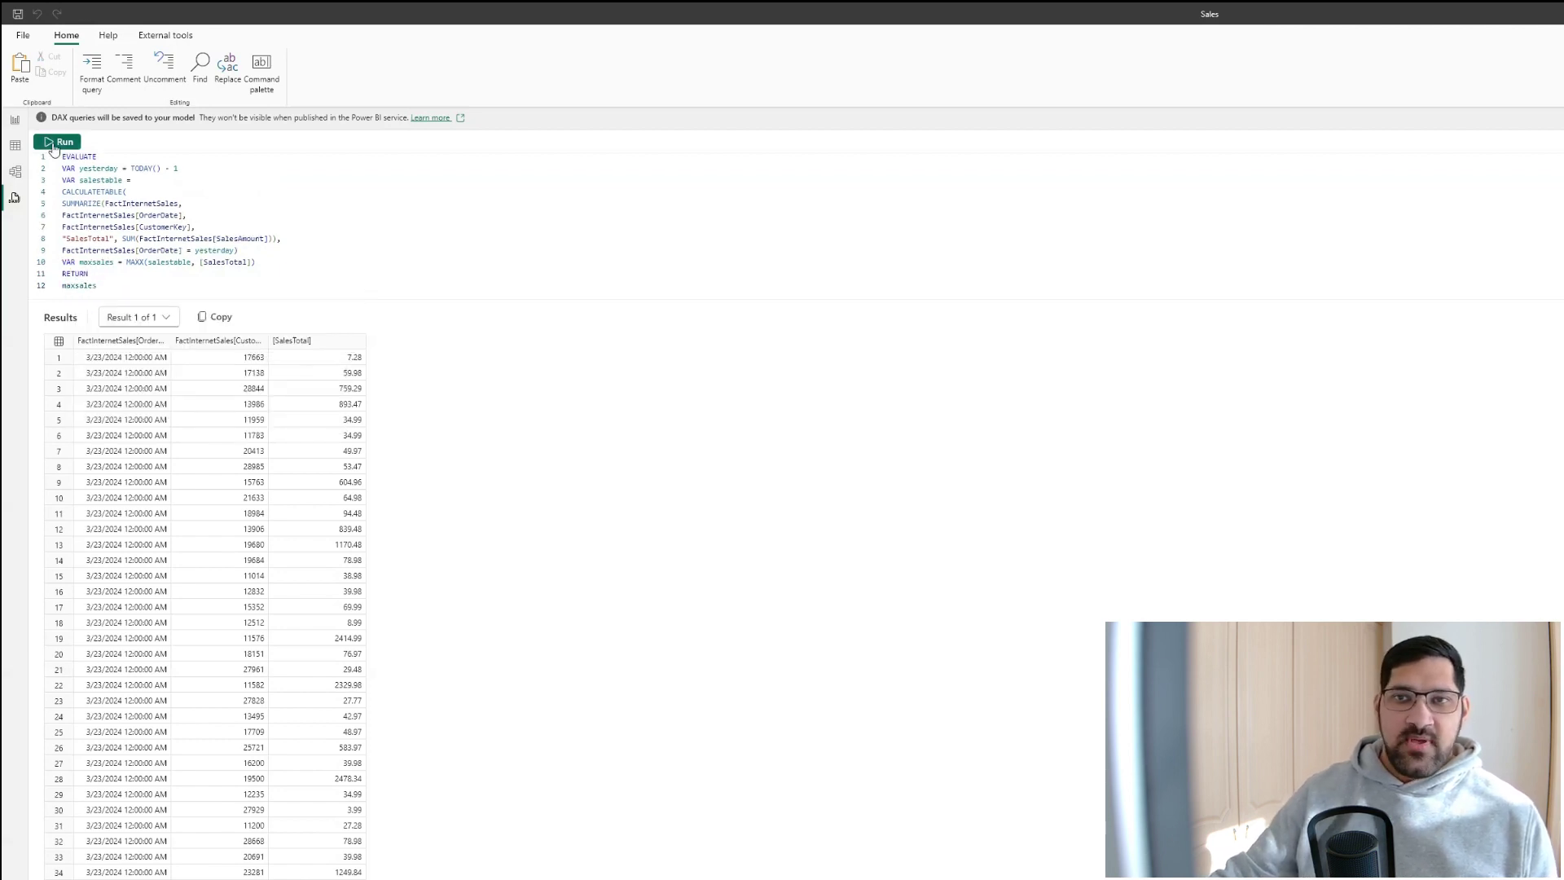
mouse_move(199, 263)
mouse_down()
mouse_move(258, 264)
mouse_move(203, 266)
mouse_up()
click(261, 264)
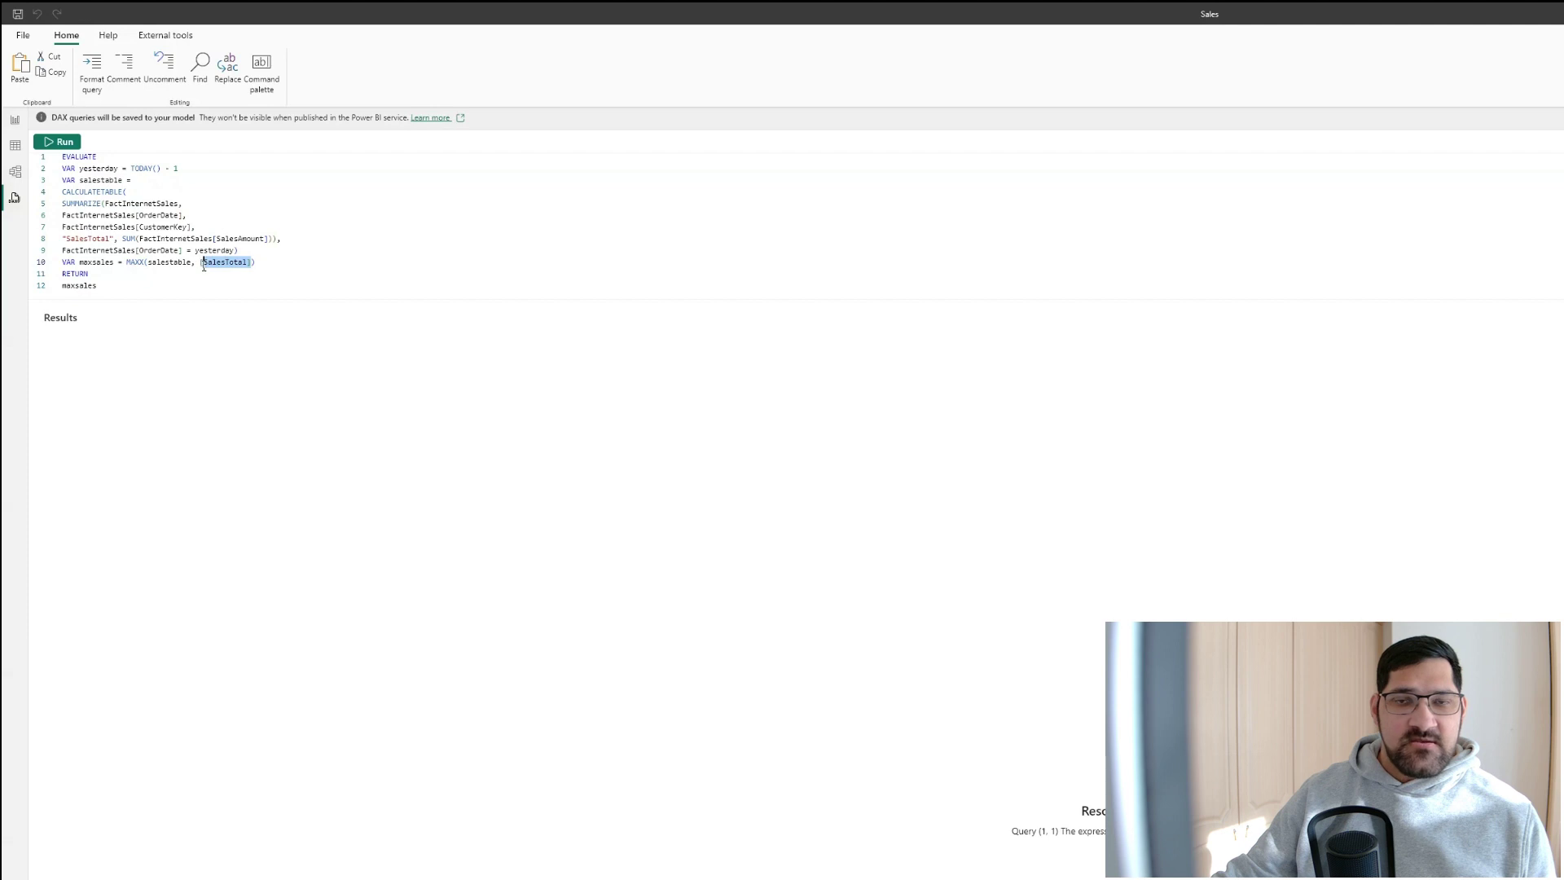
double_click(102, 289)
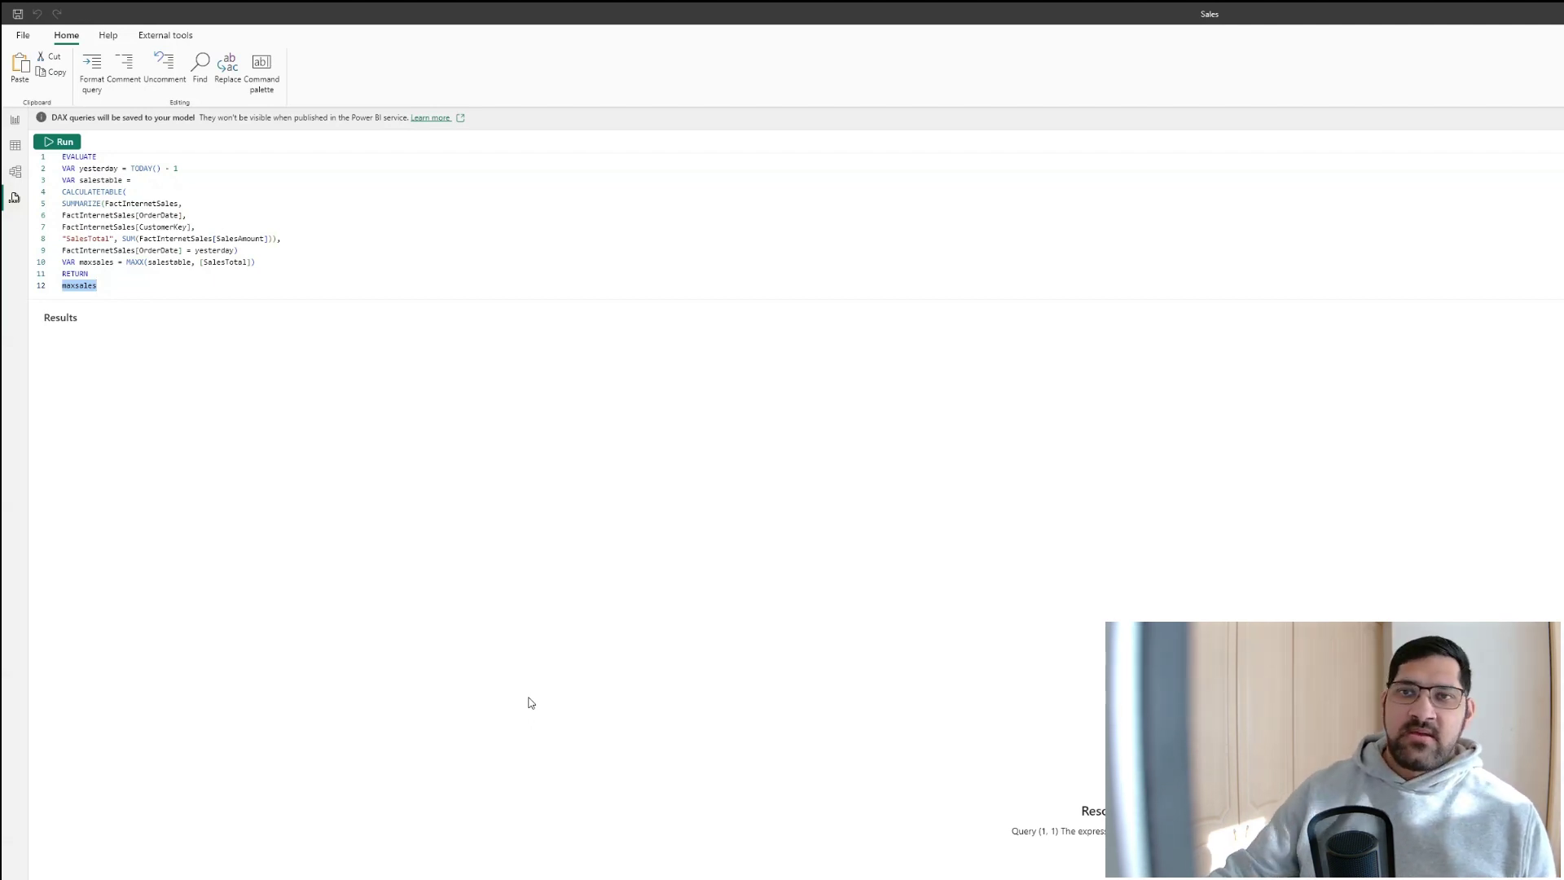
Step: Replace RETURN maxsales with VAR maxcustomer = FILTER(salestable, [SalesTotal] = maxsales)
key(BackSpace)
key(BackSpace)
key(BackSpace)
key(BackSpace)
key(BackSpace)
key(BackSpace)
key(BackSpace)
key(BackSpace)
text(VAR )
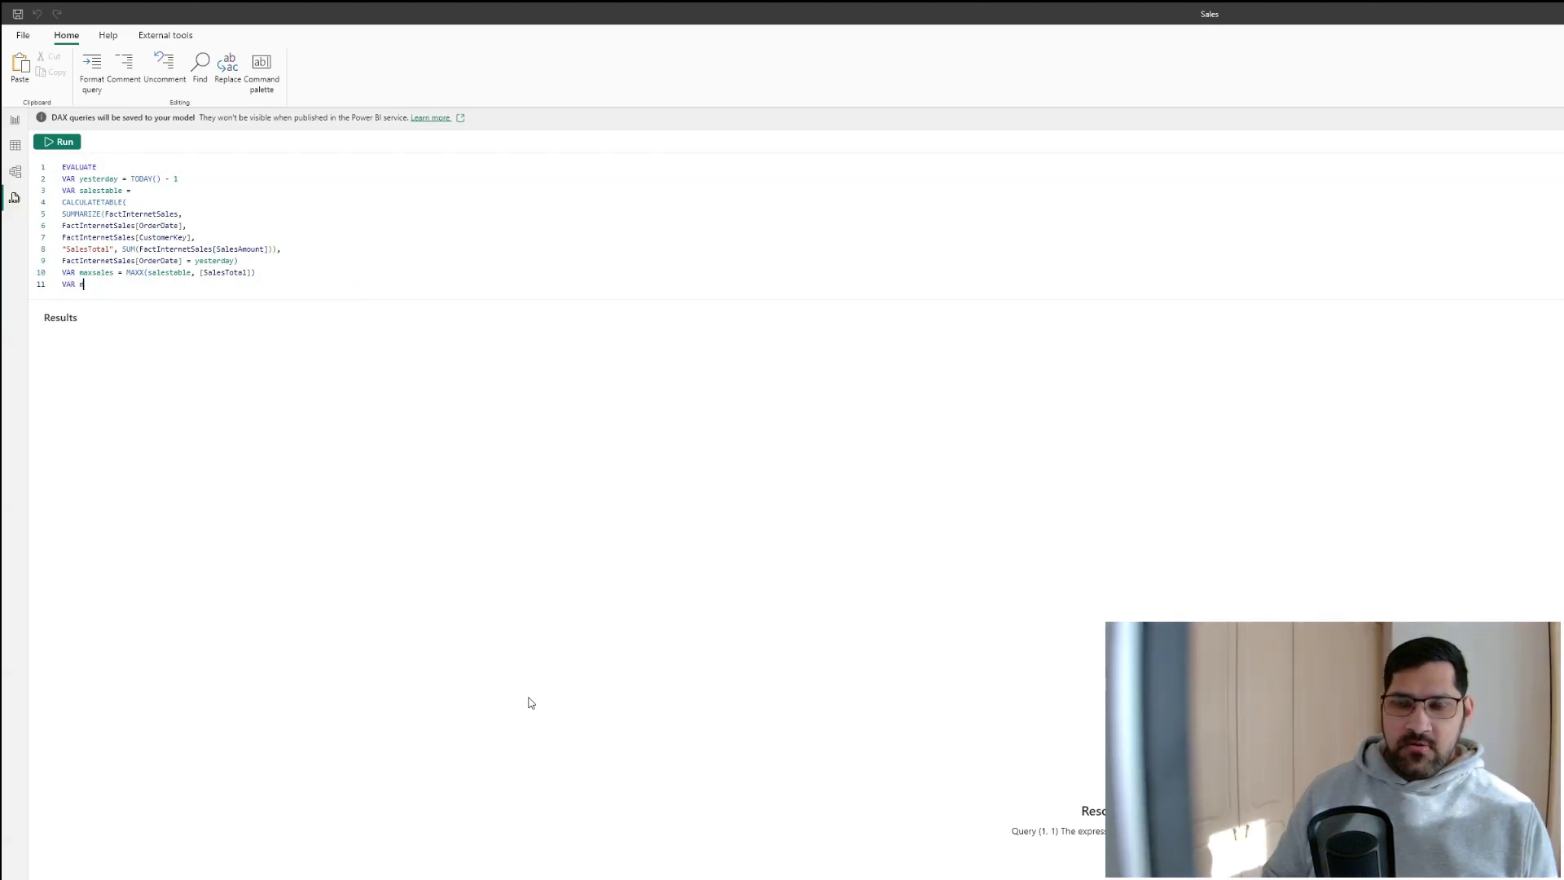
text(maxva)
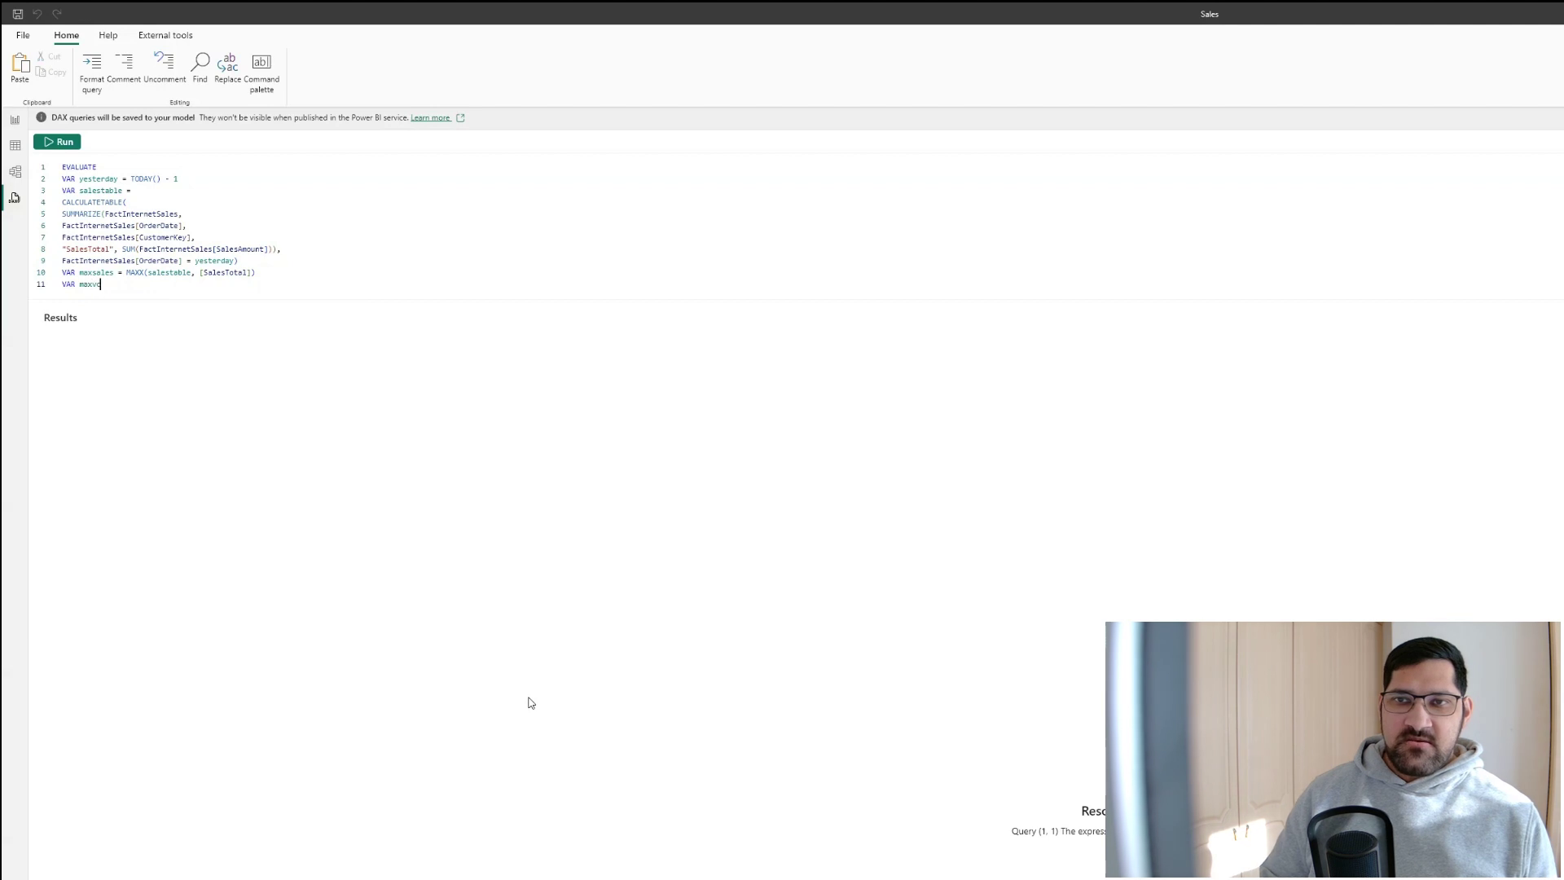
text(vustome)
key(BackSpace)
key(BackSpace)
key(BackSpace)
text(ustomer )
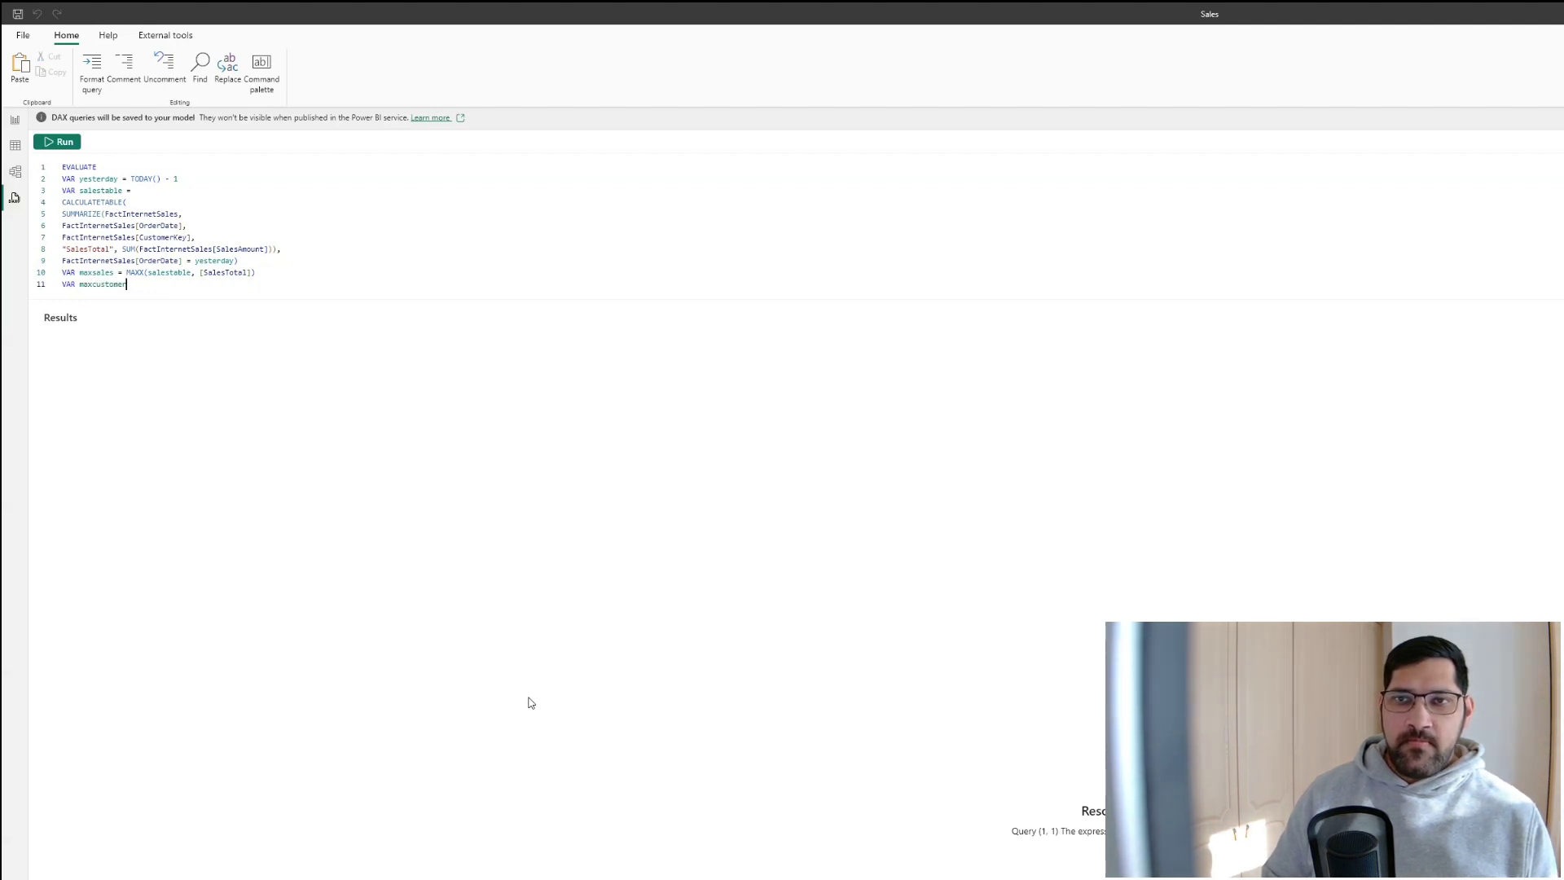
text(=)
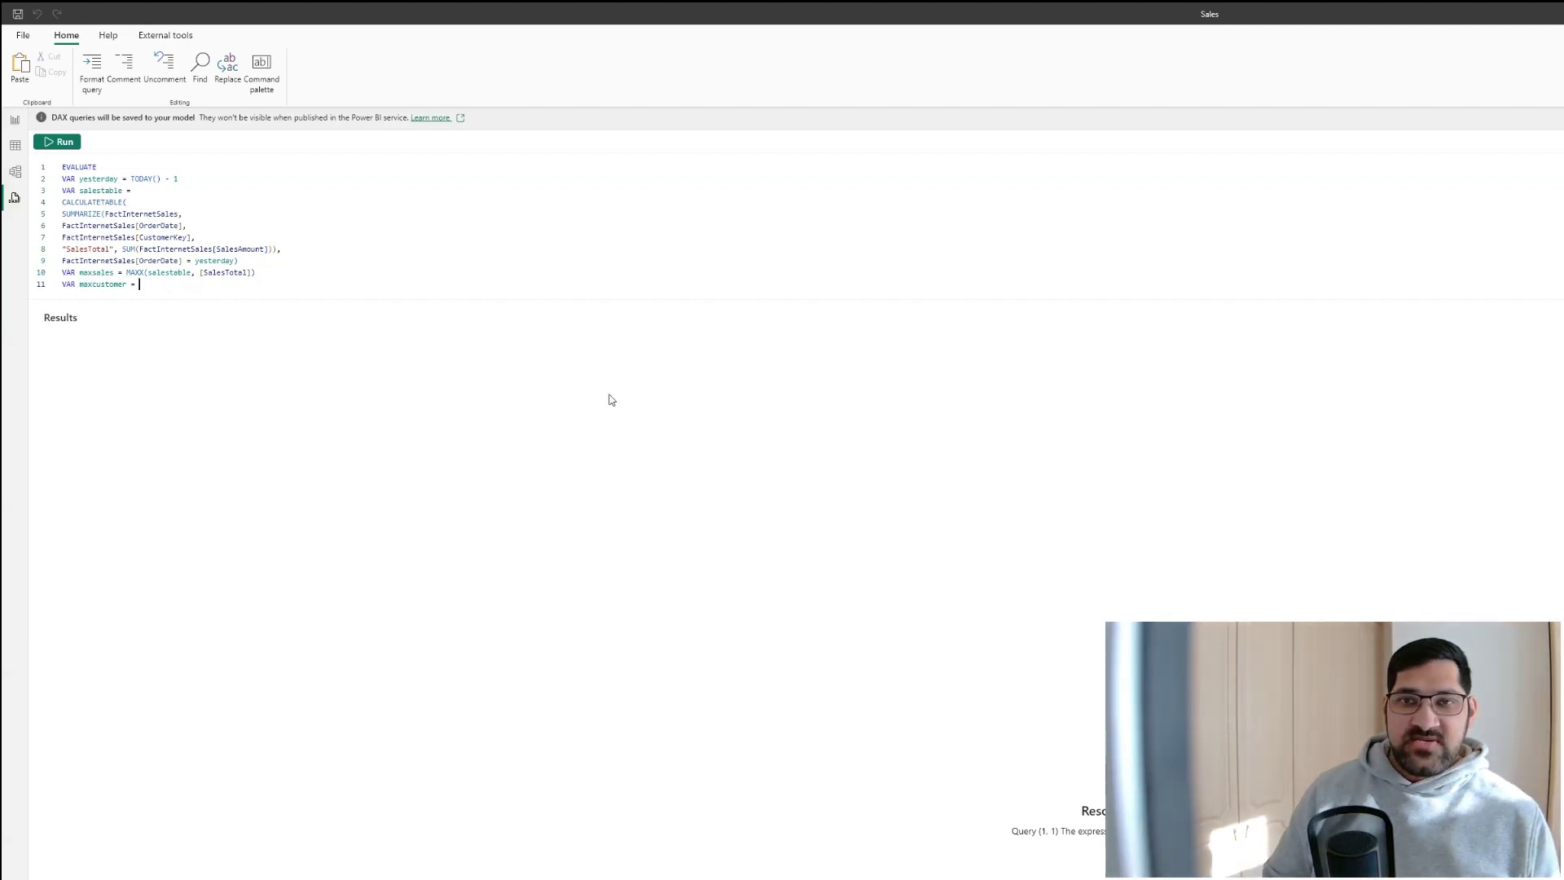
text(FILTER()
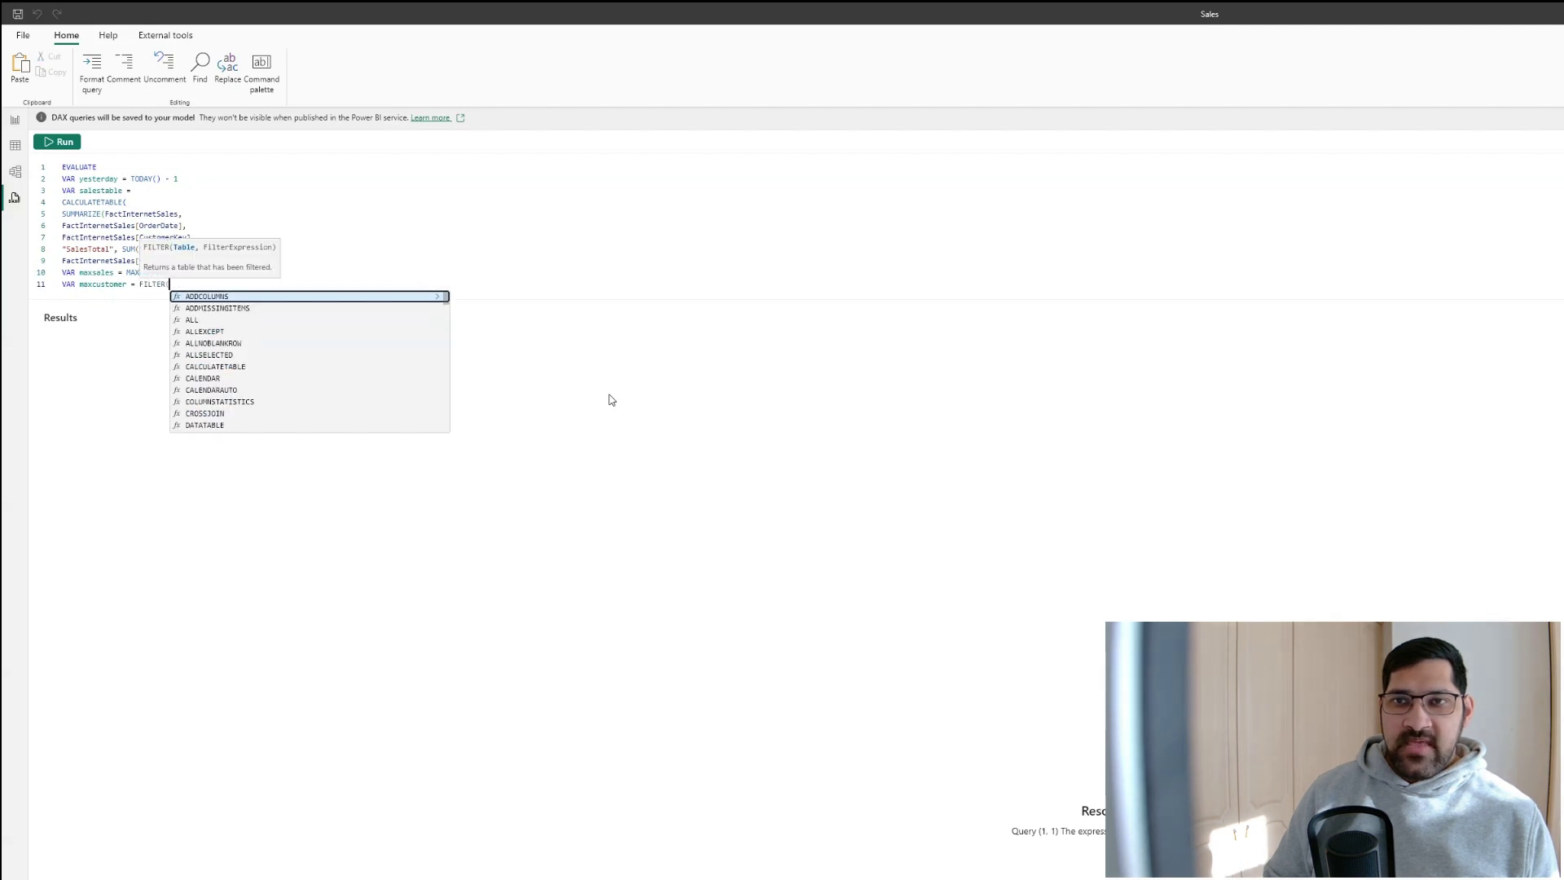
text(salestable)
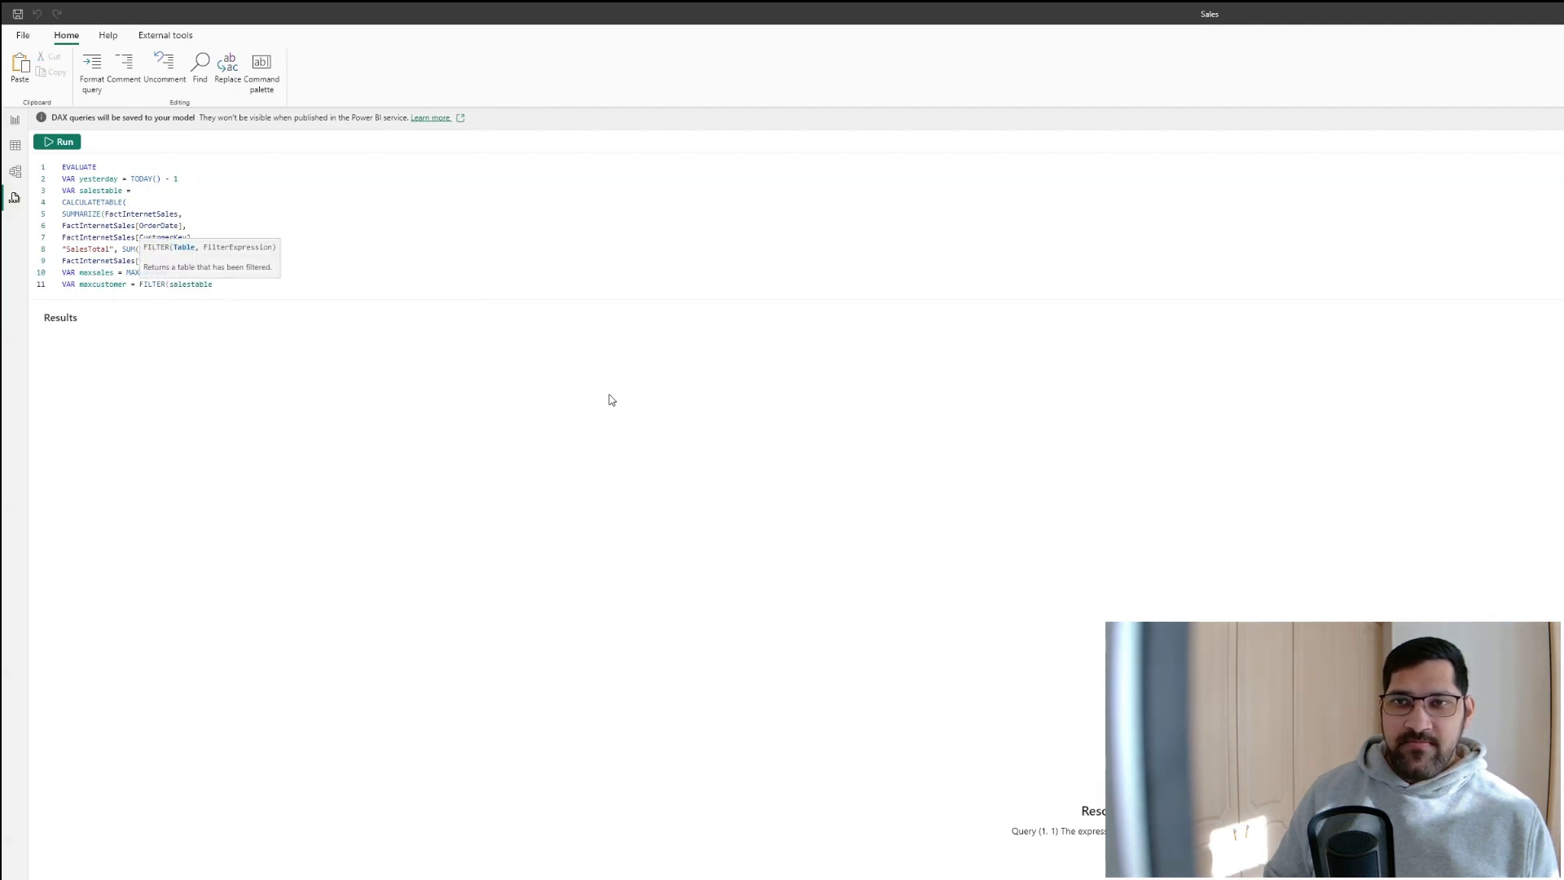
text(, )
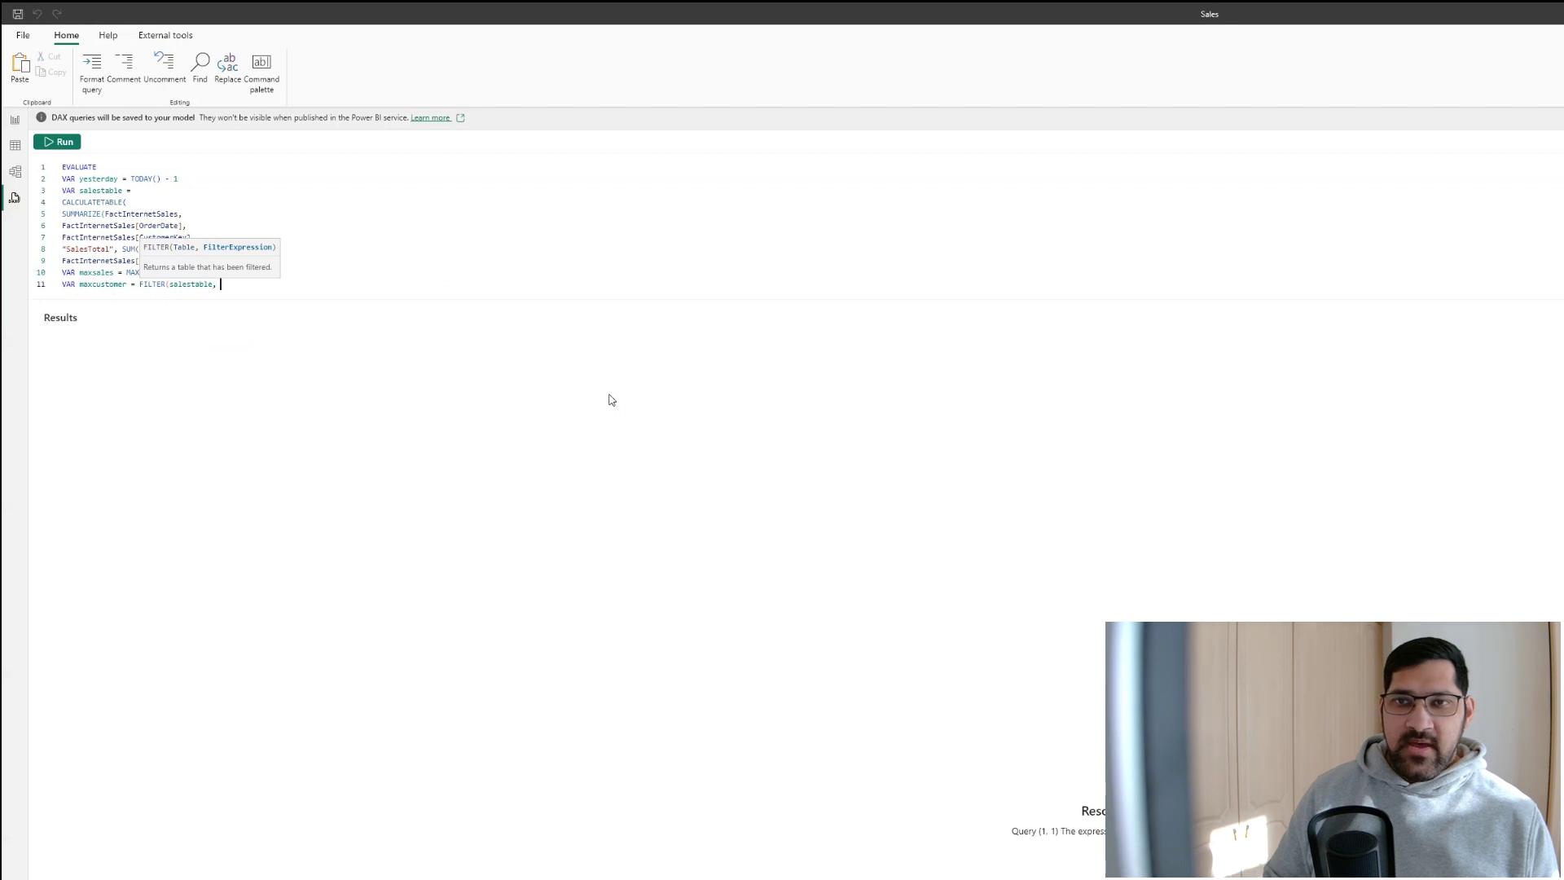
text([SalesTotal)
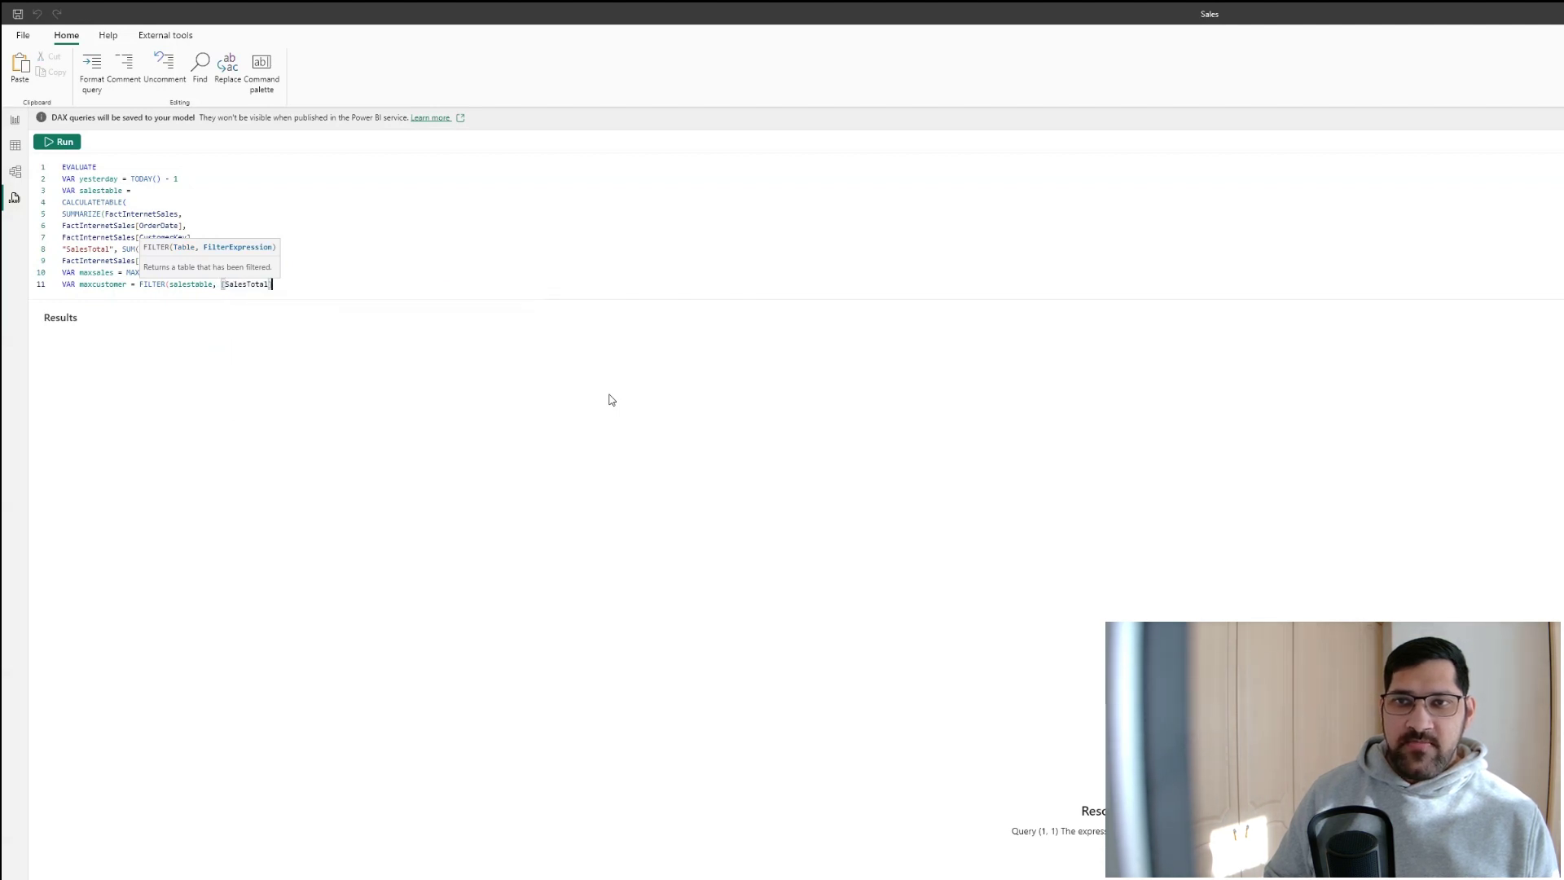
text(] )
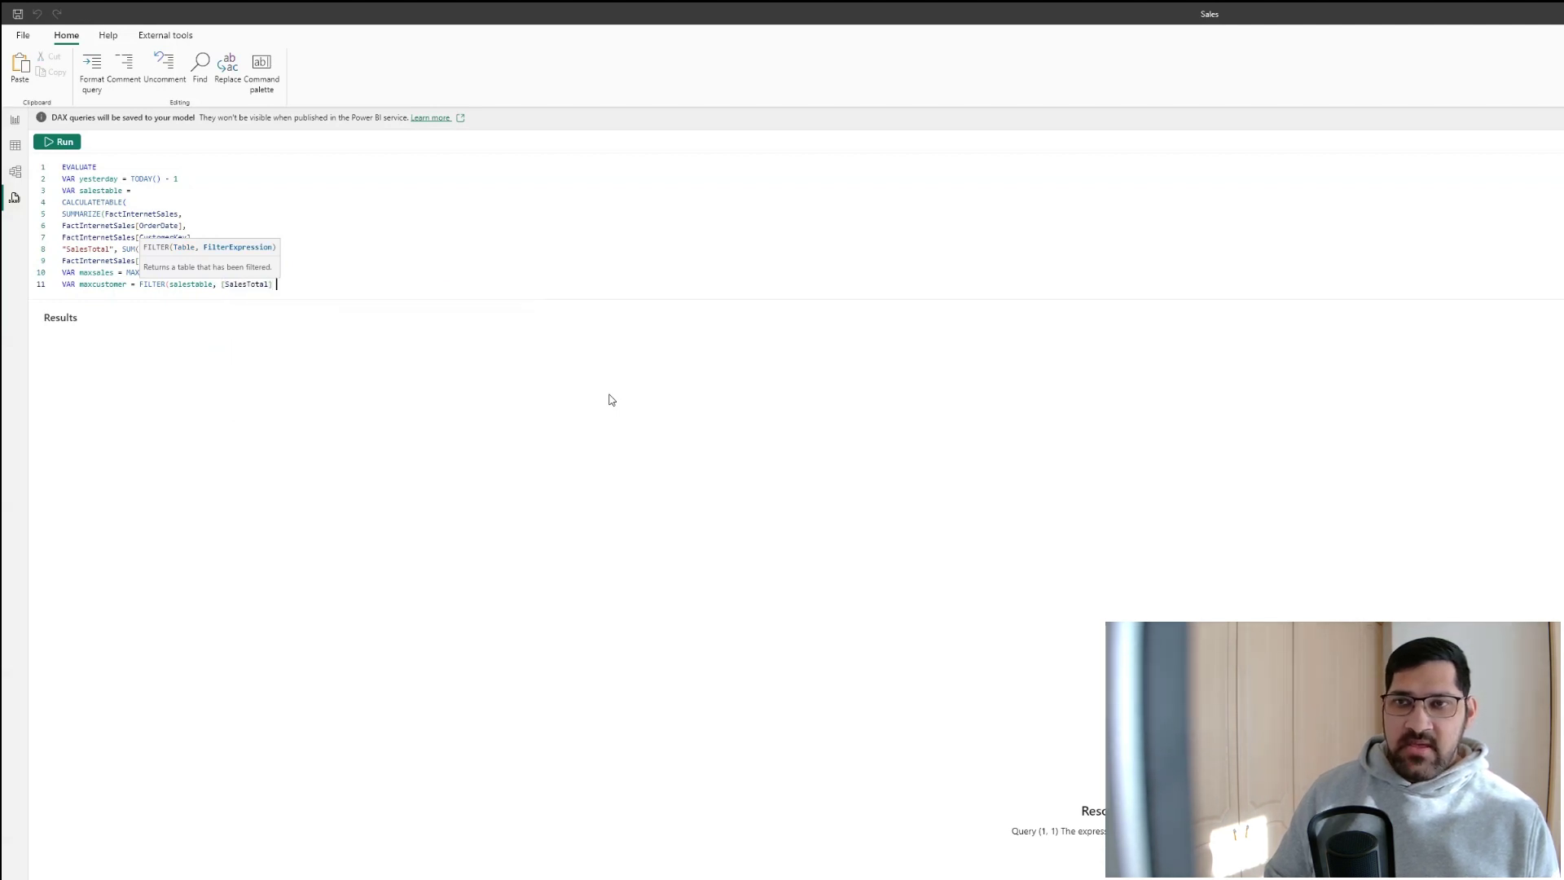
text(= maxsales))
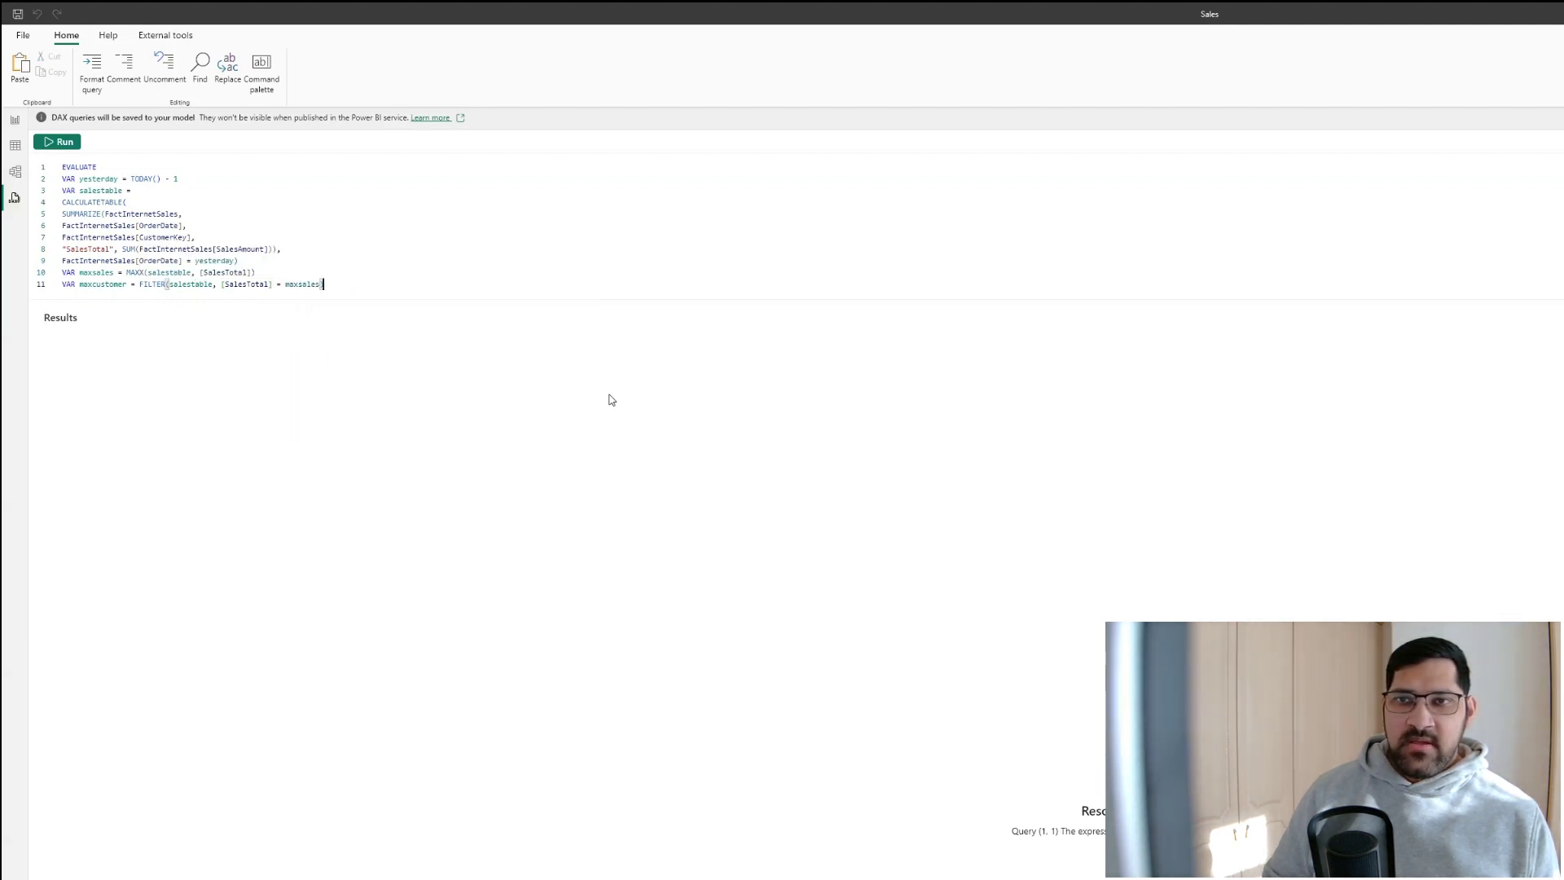
Step: Return maxcustomer and run it, widening CustomerKey to show the 19500 row with SalesTotal 2478.34
key(Return)
text(RETURN)
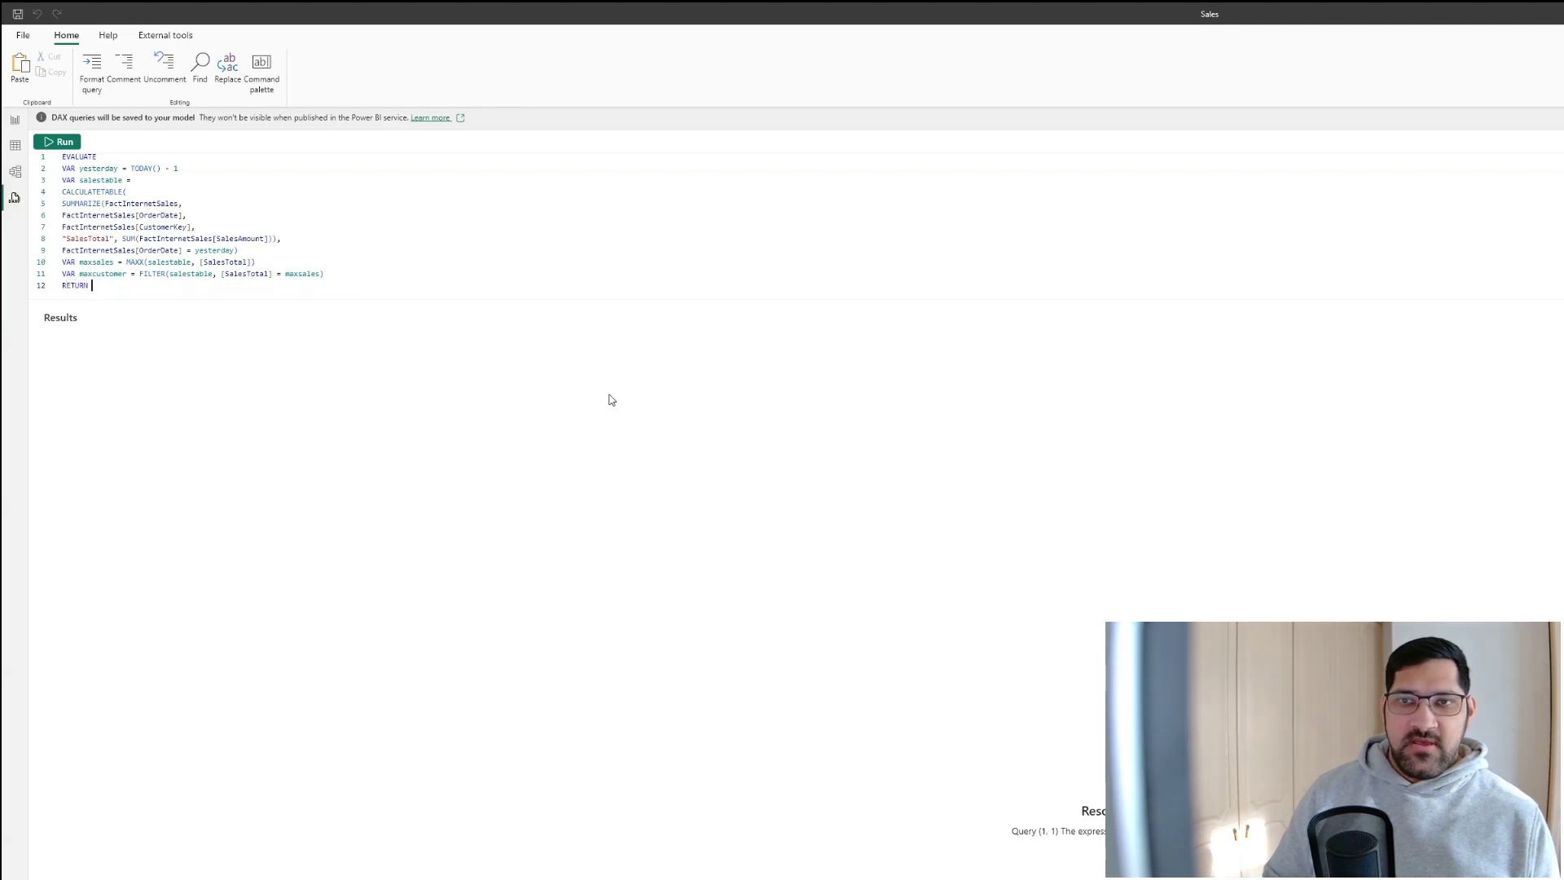
key(Return)
text(maxcustomer)
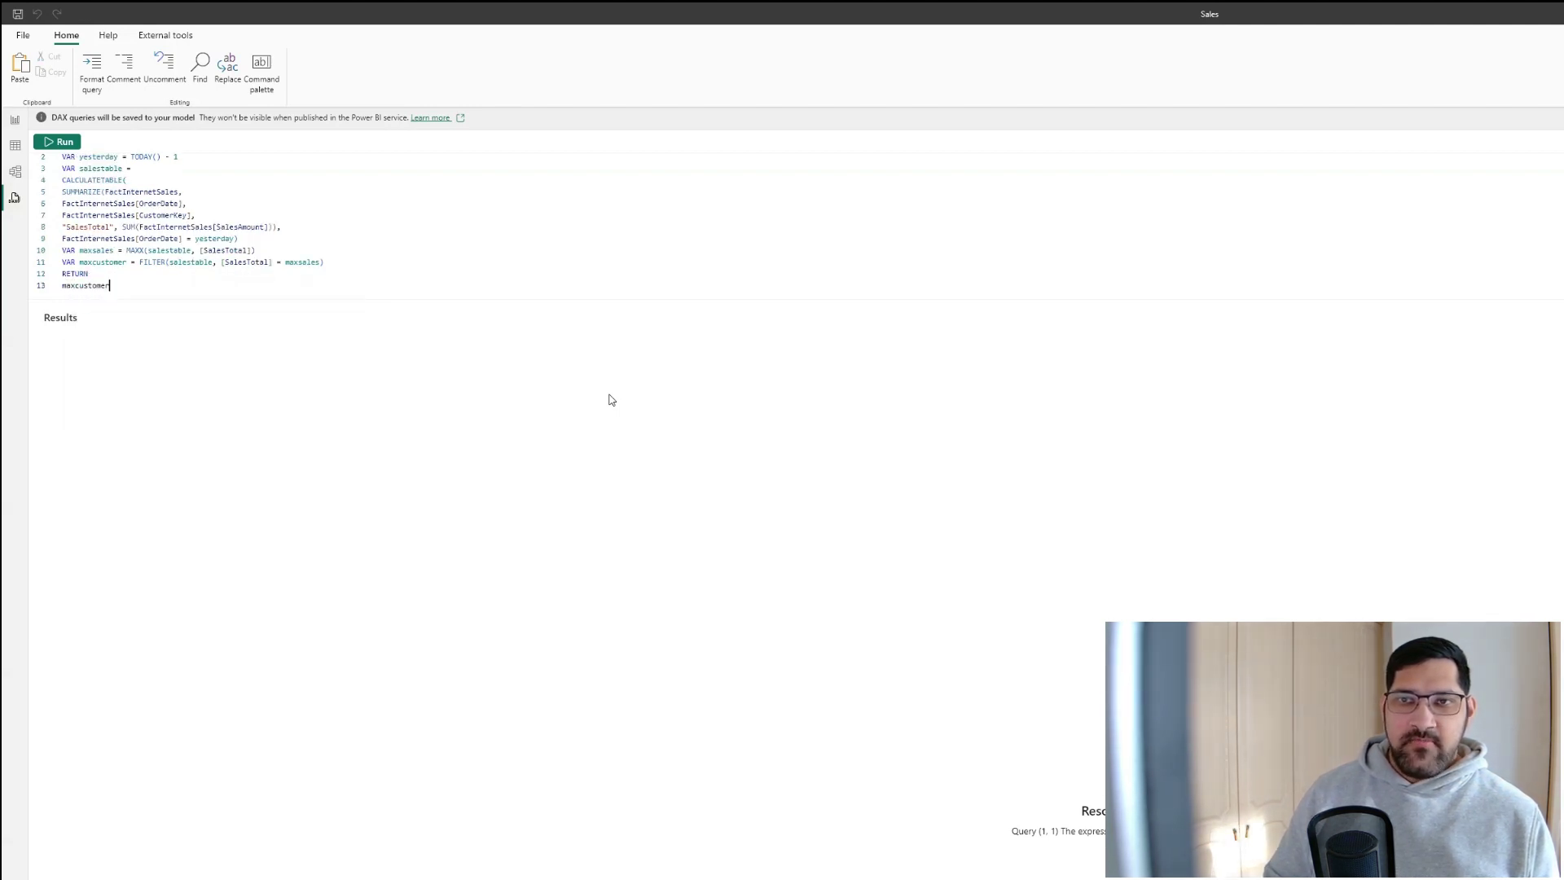
click(60, 147)
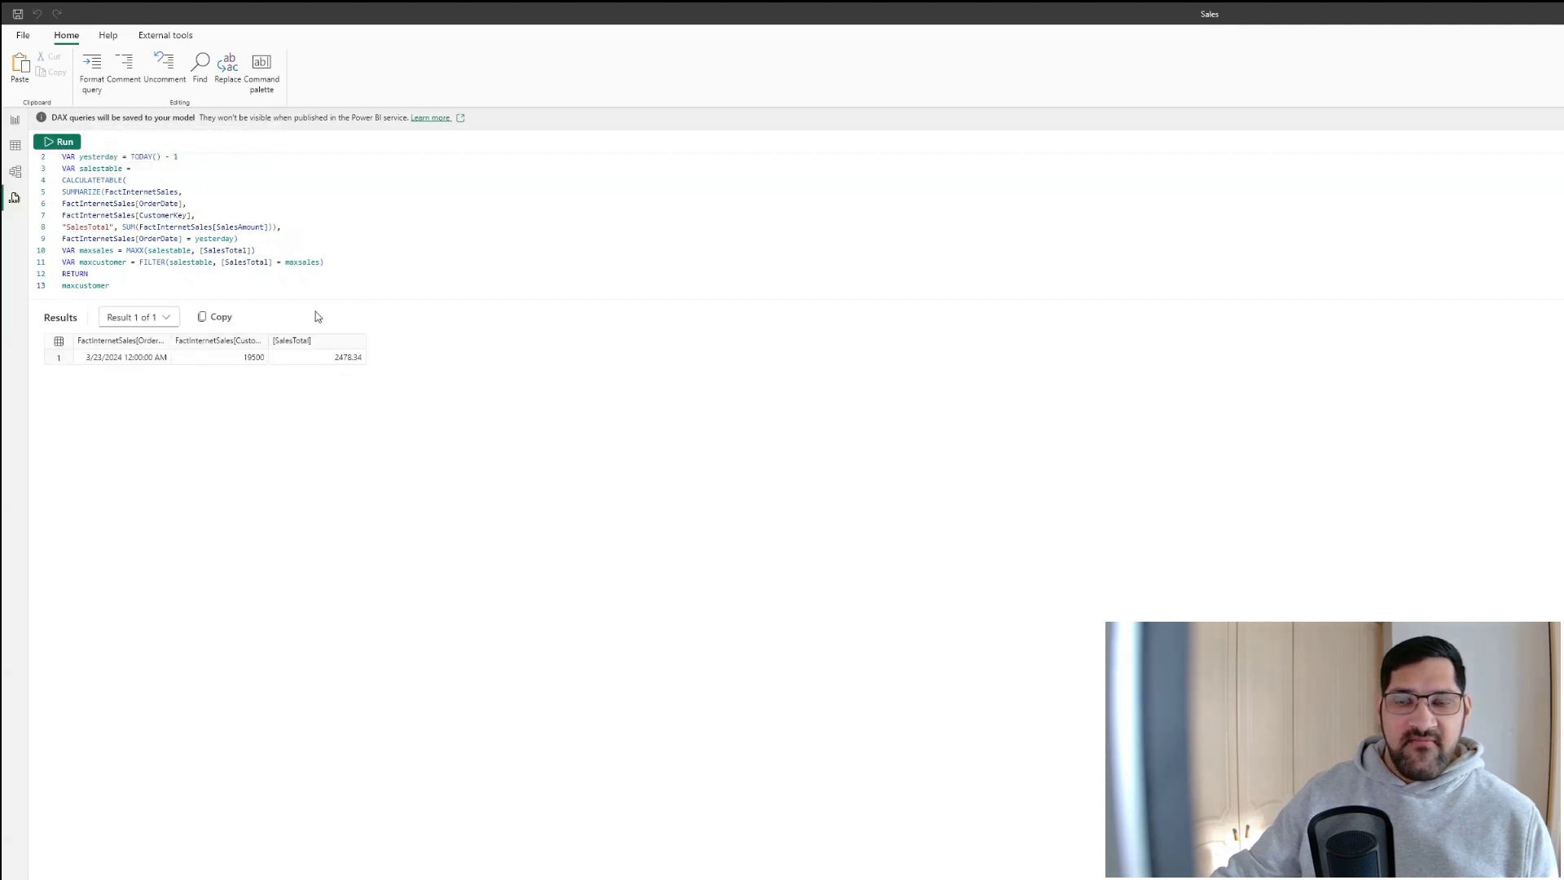
drag(264, 342, 292, 343)
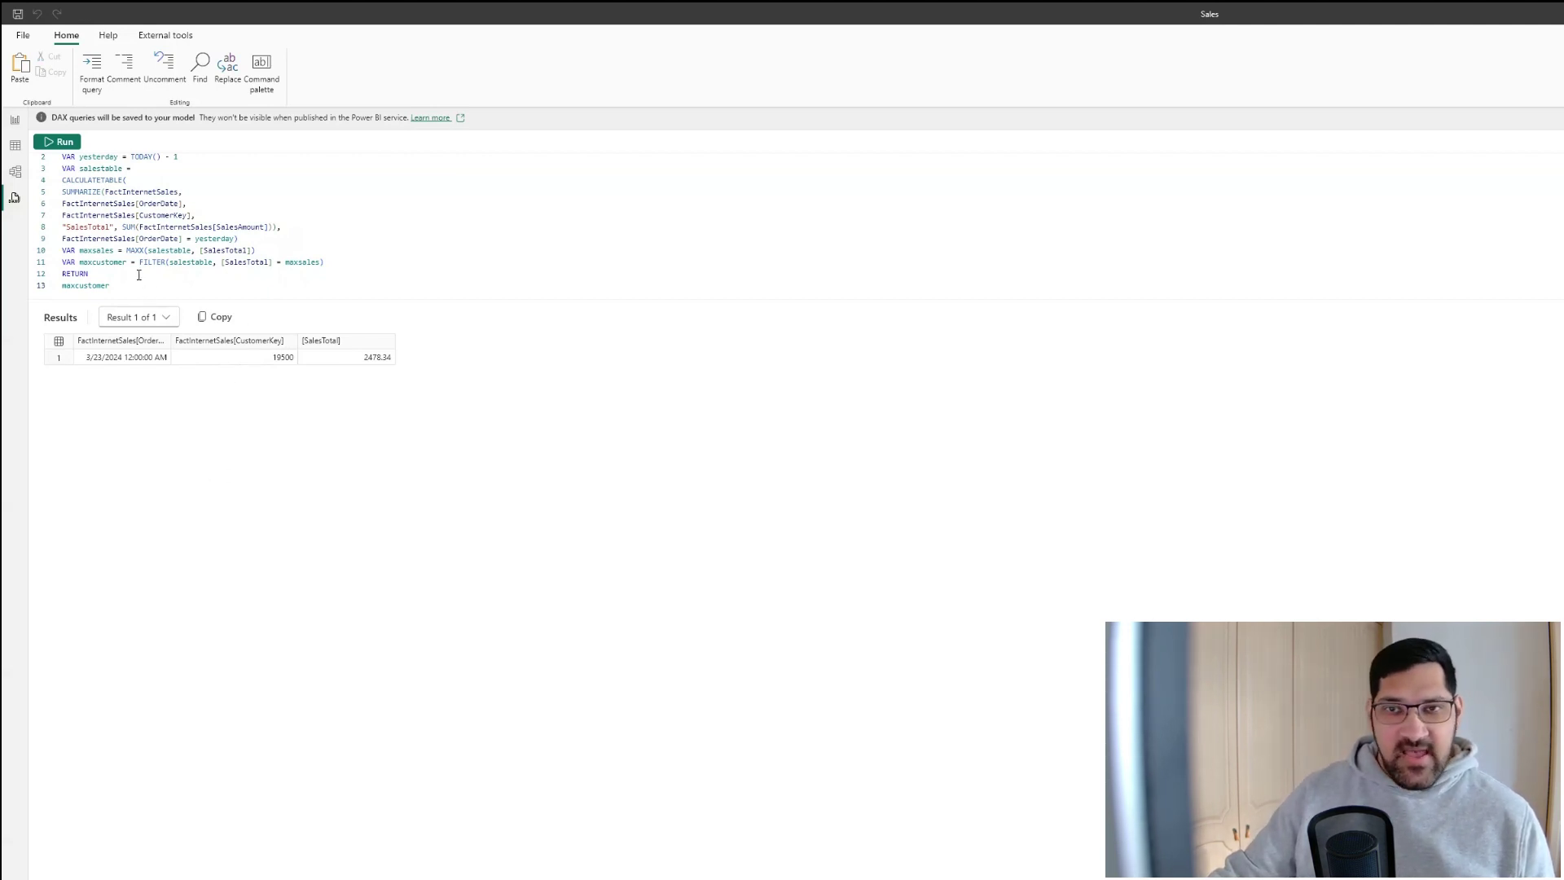
drag(136, 280, 63, 274)
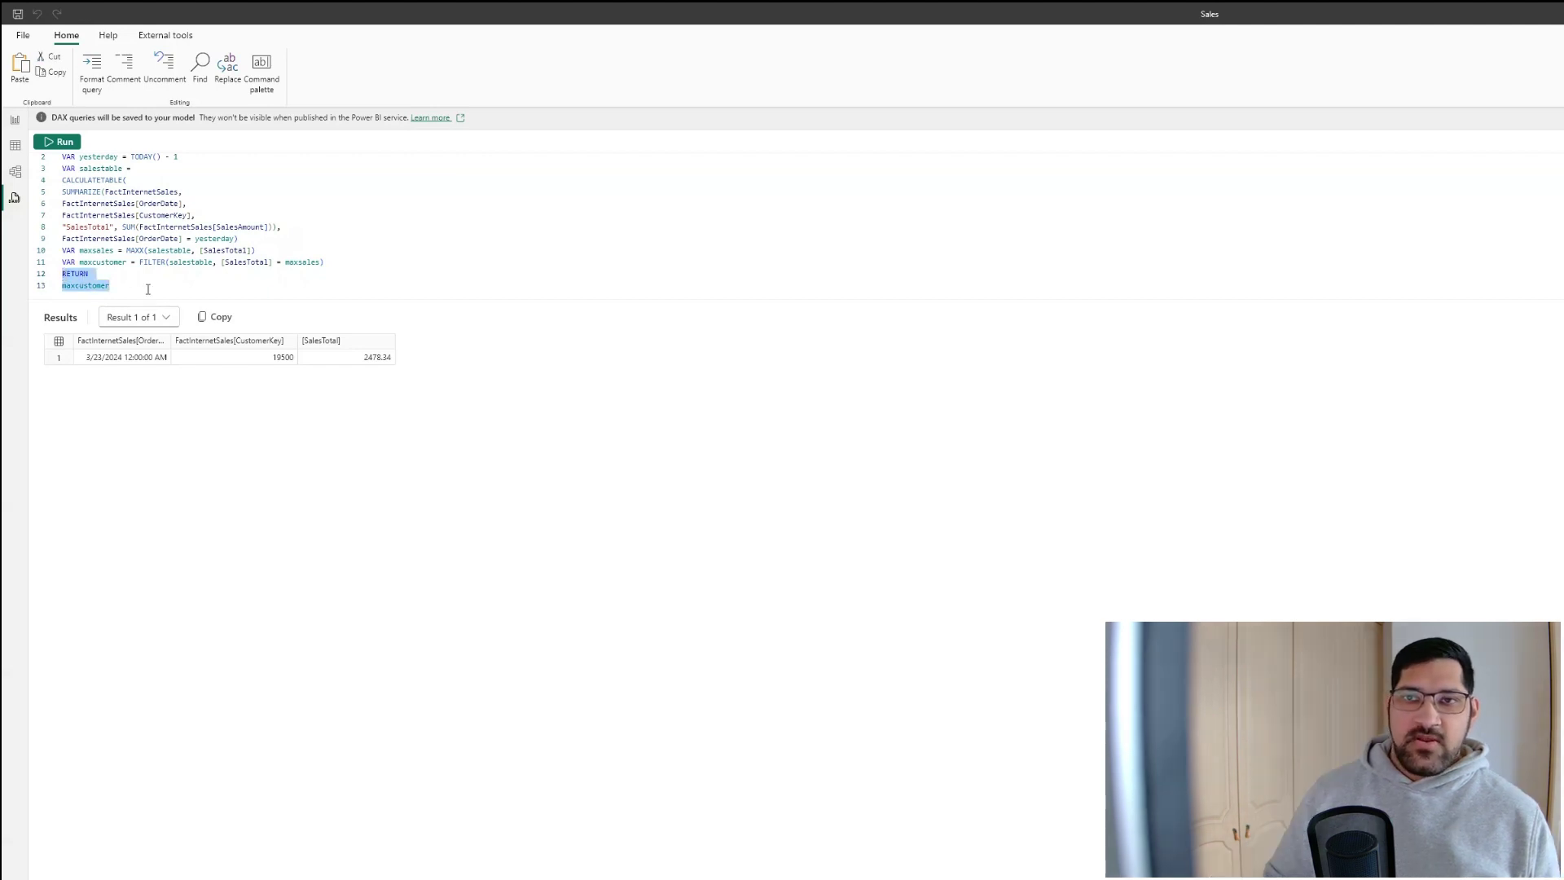
Step: Define VAR maxcustomerkey = SELECTCOLUMNS(maxcustomer, "CustomerID", FactInternetSales[CustomerKey])
key(BackSpace)
text(VAR)
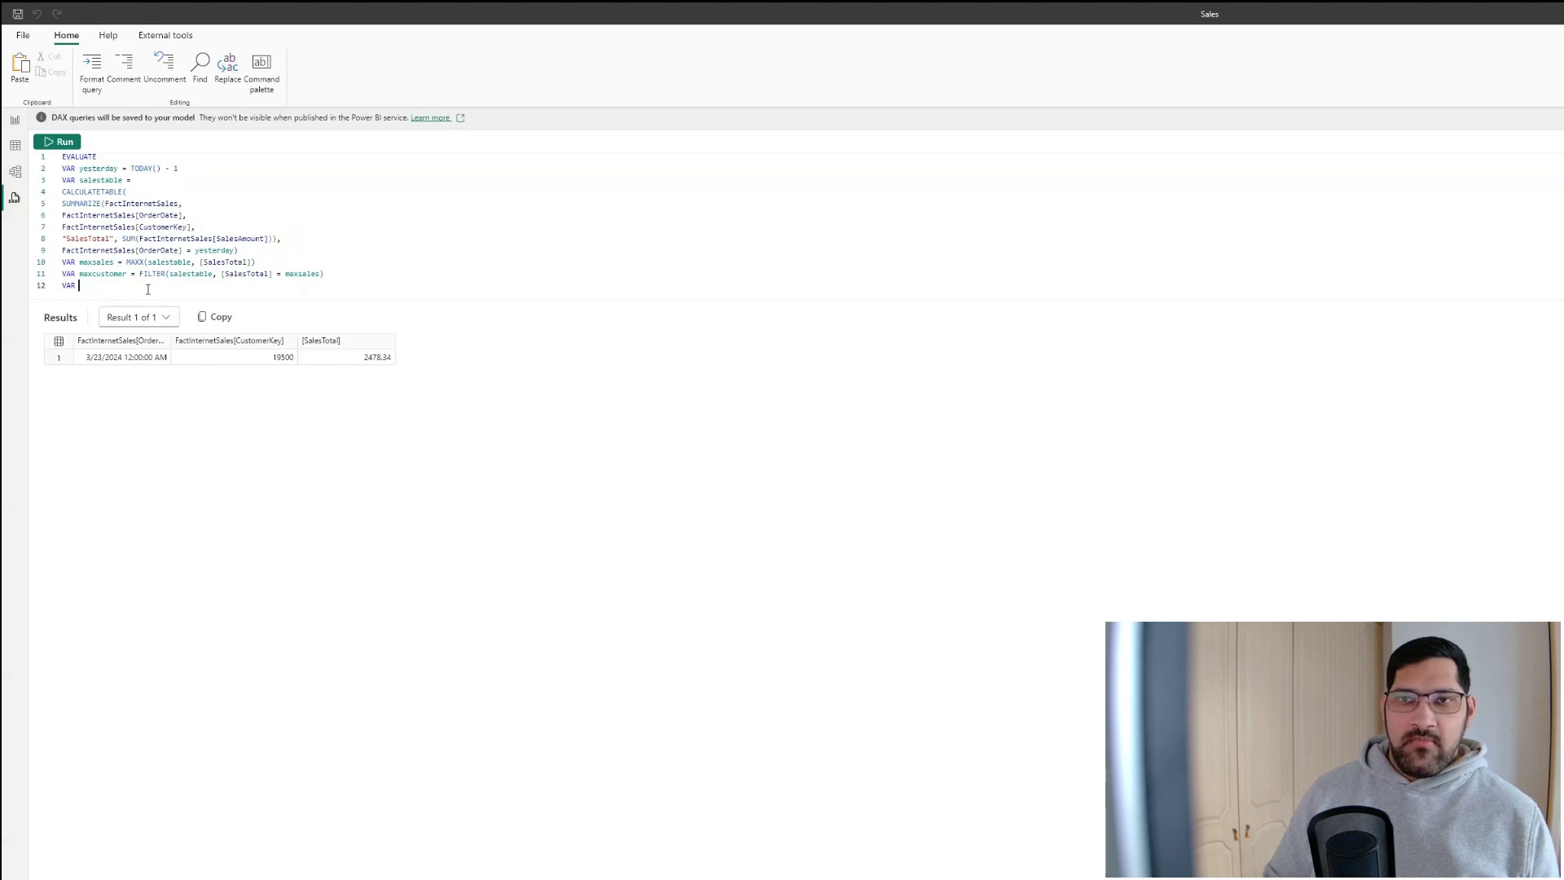
text(max)
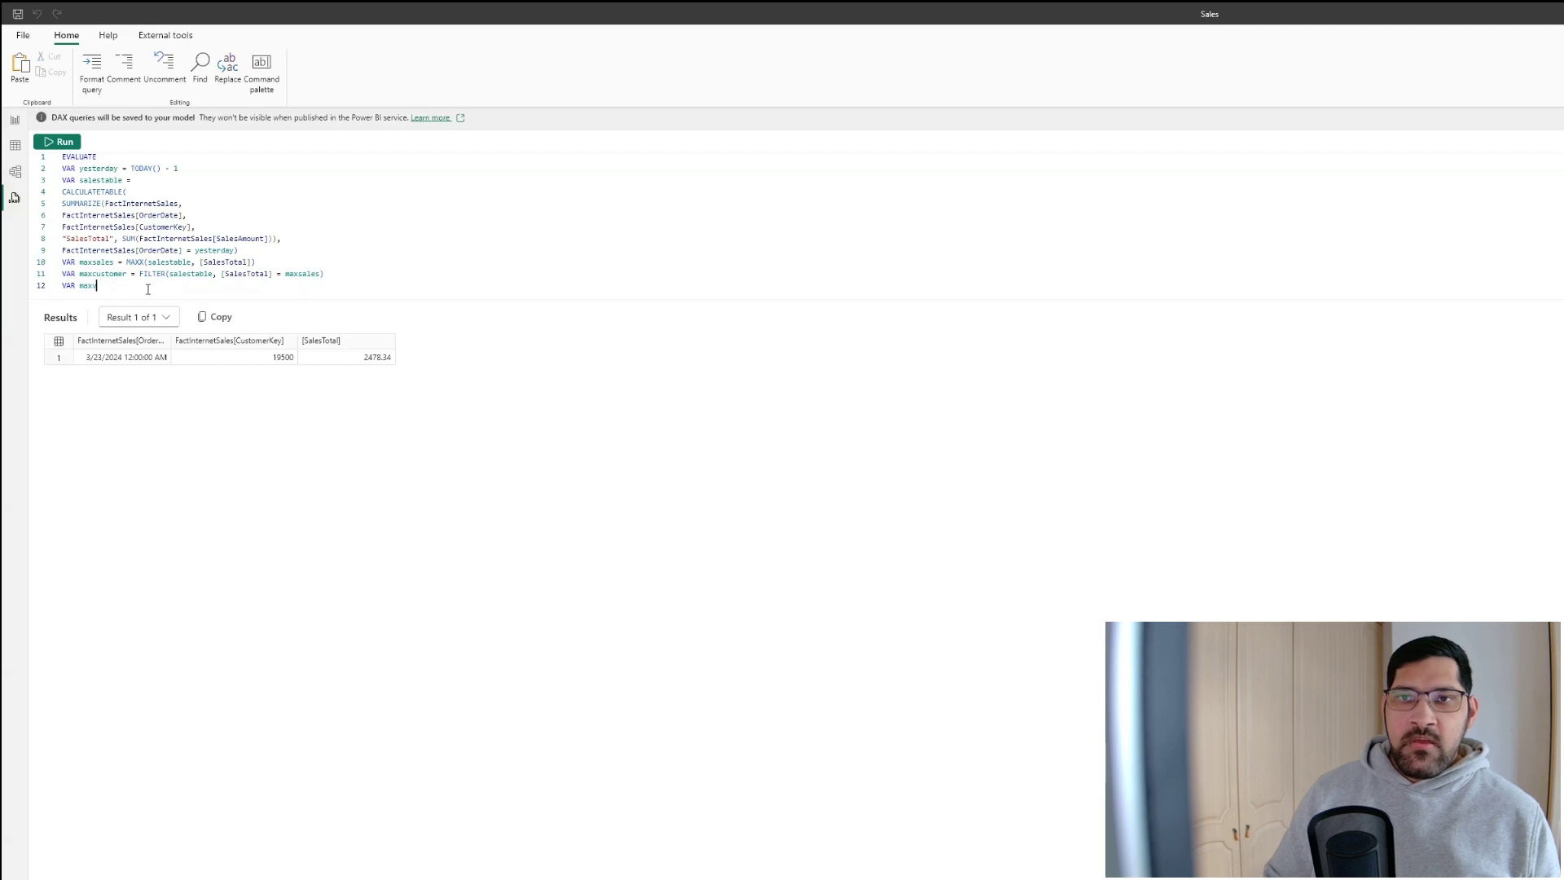
text(customerkey )
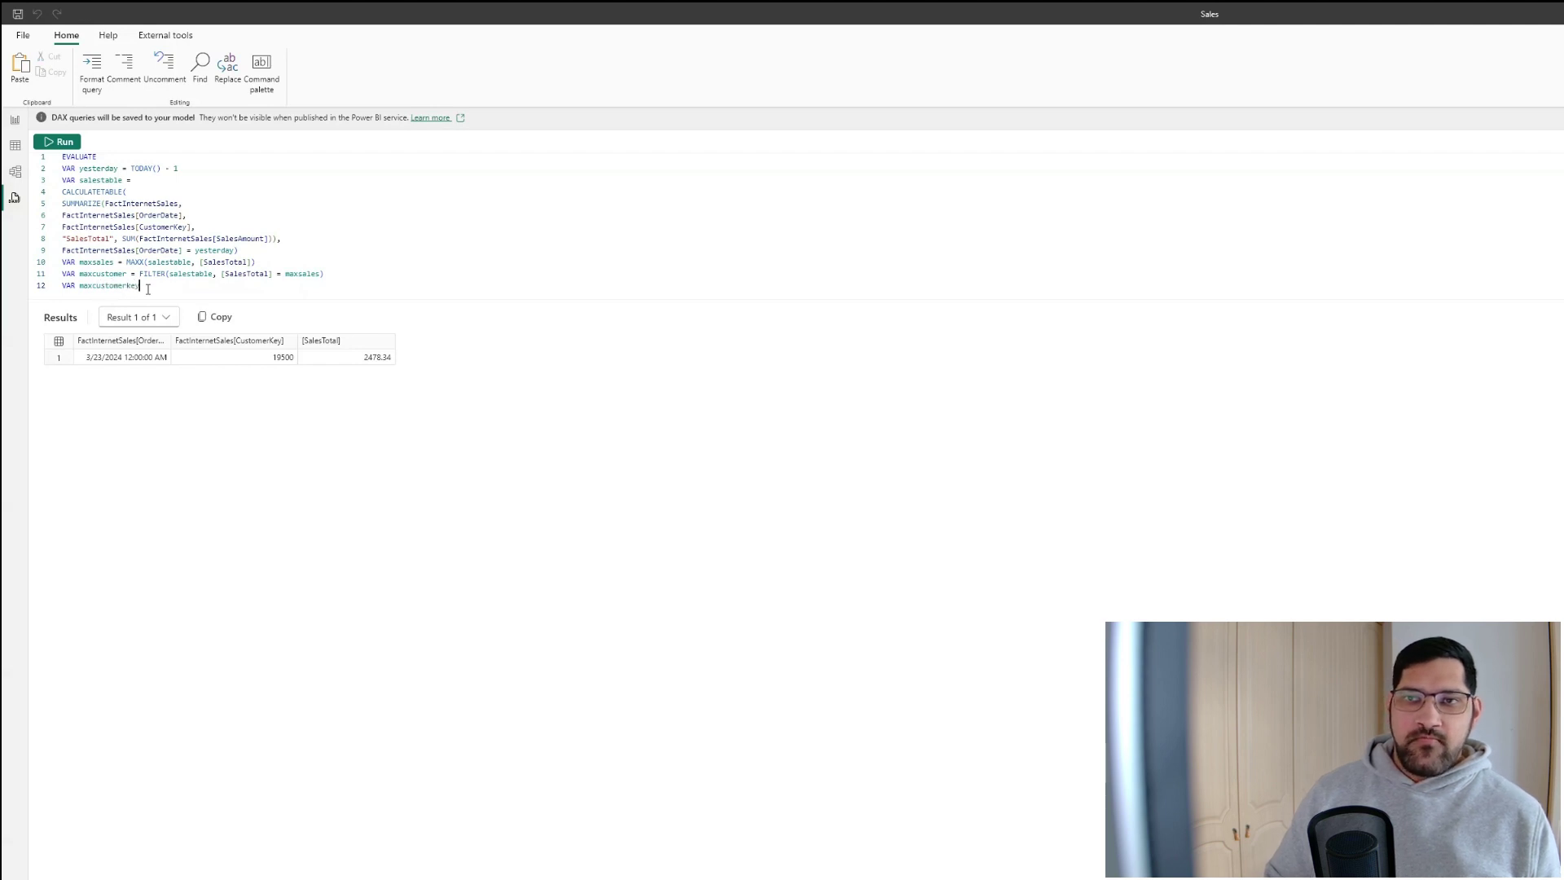
text(=)
key(Return)
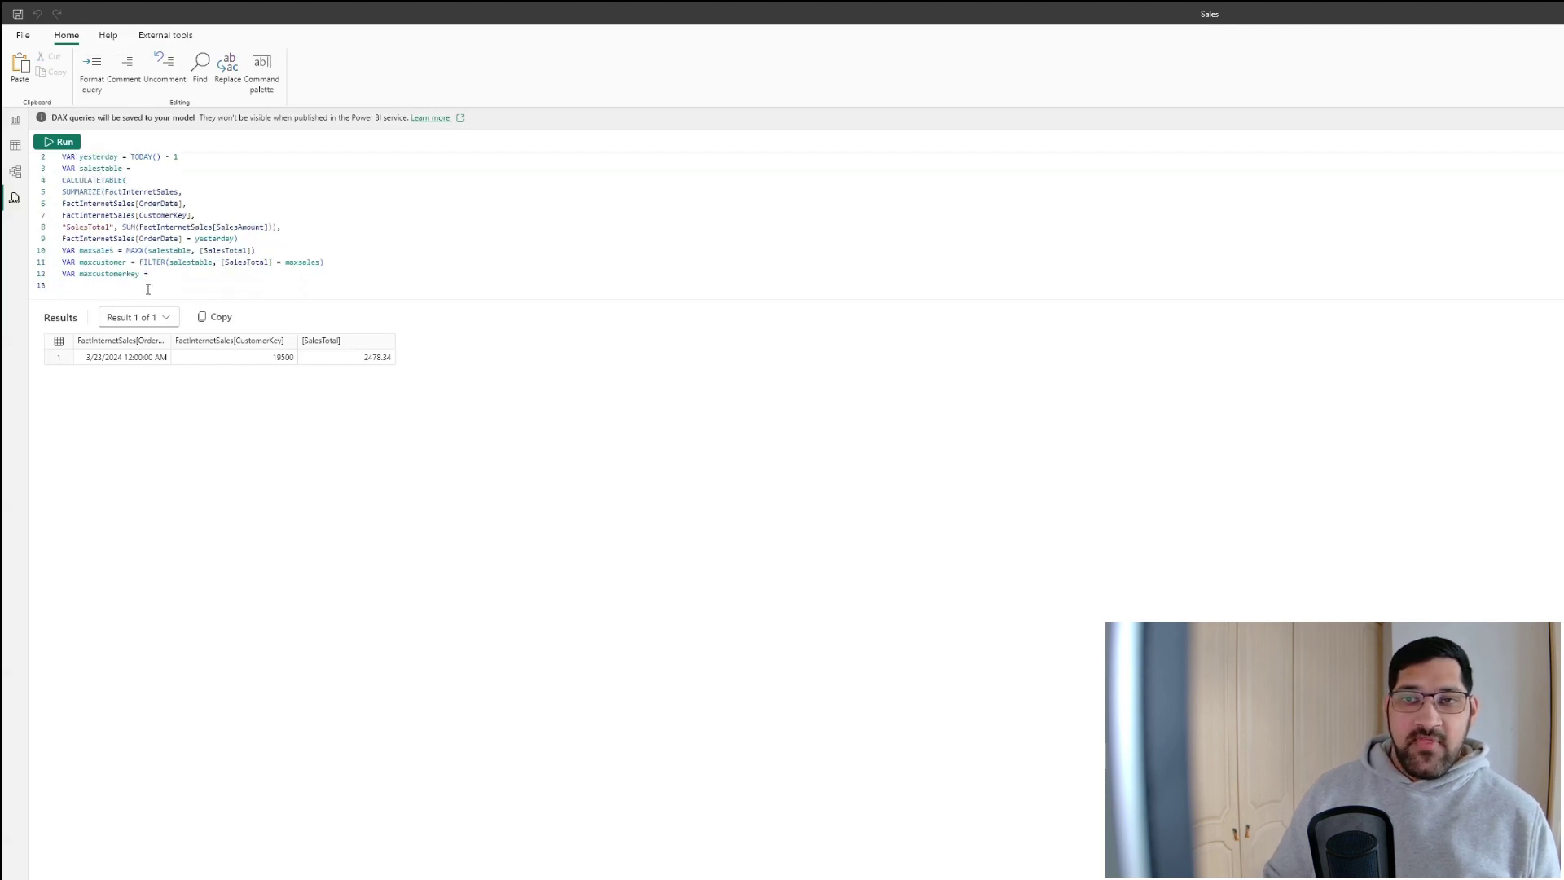
key(BackSpace)
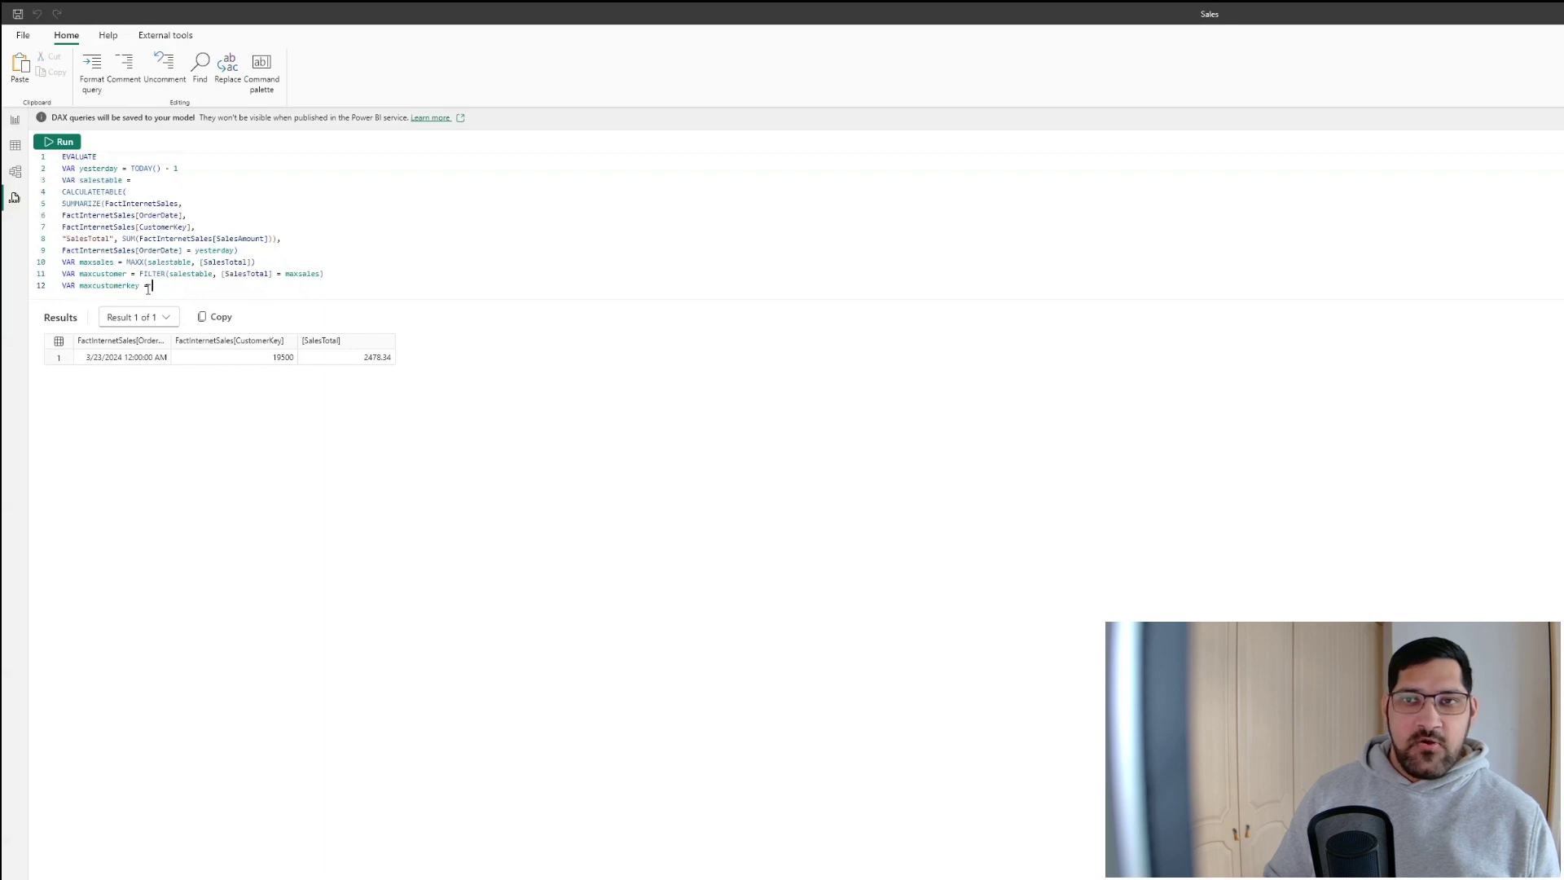
text(Select)
key(Tab)
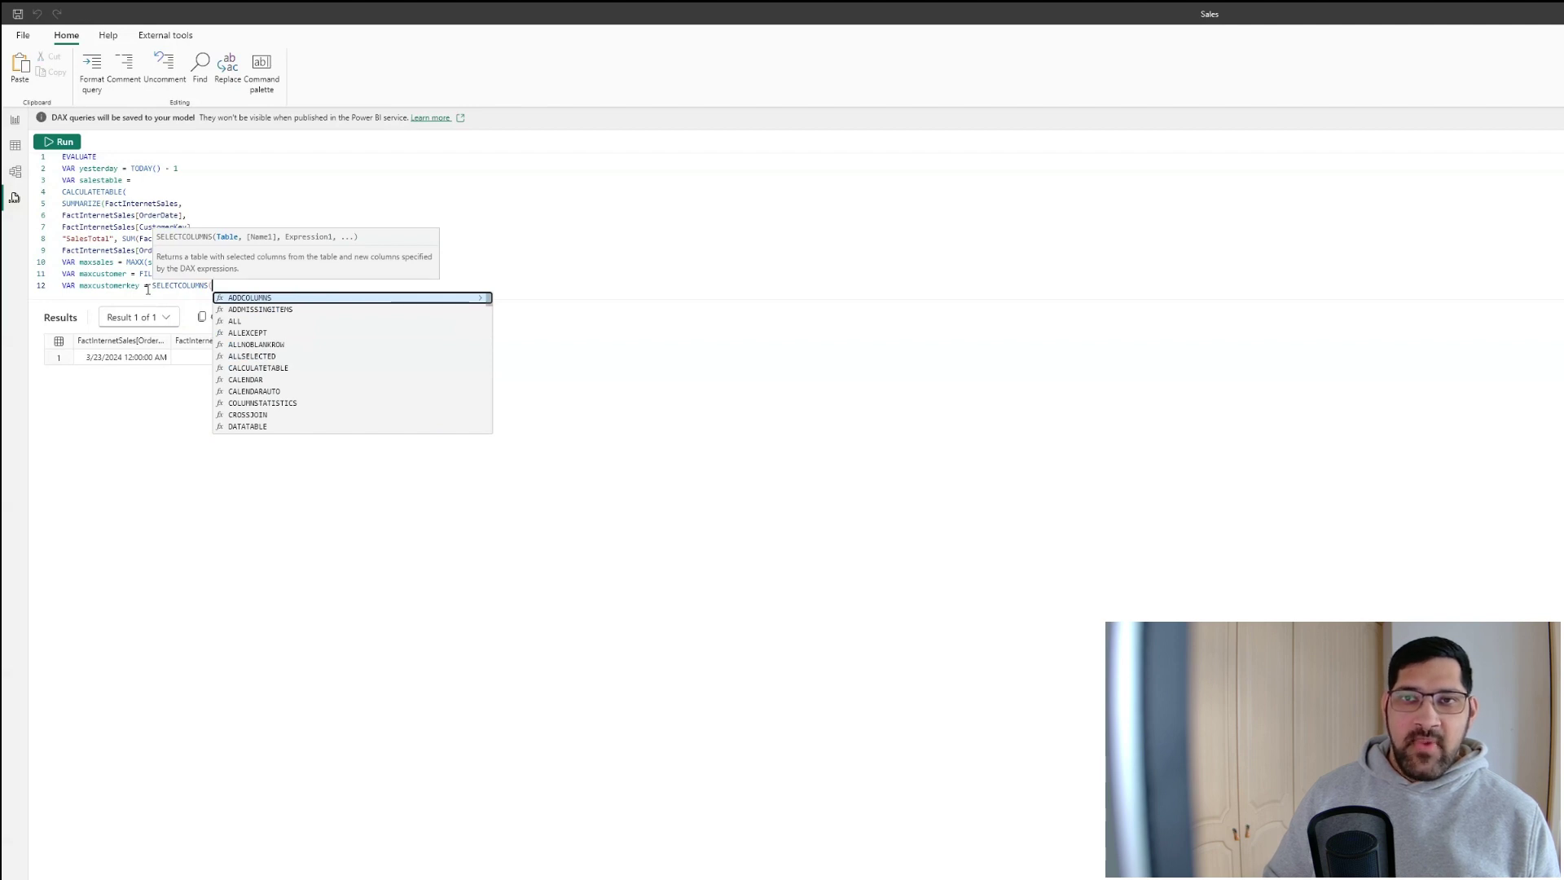
text(maxcustomer)
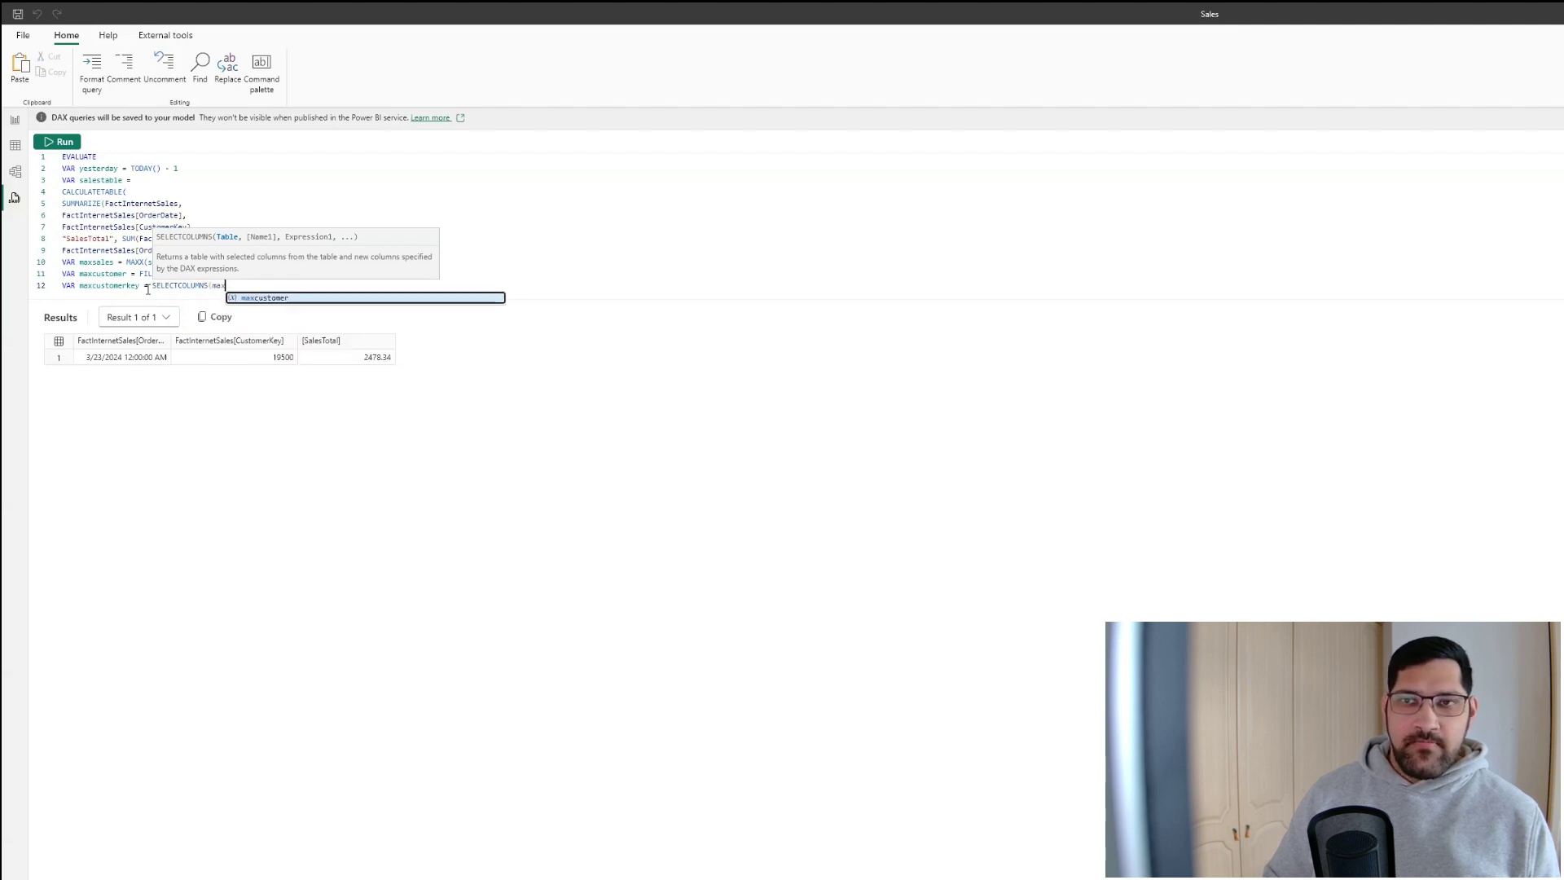
text(, )
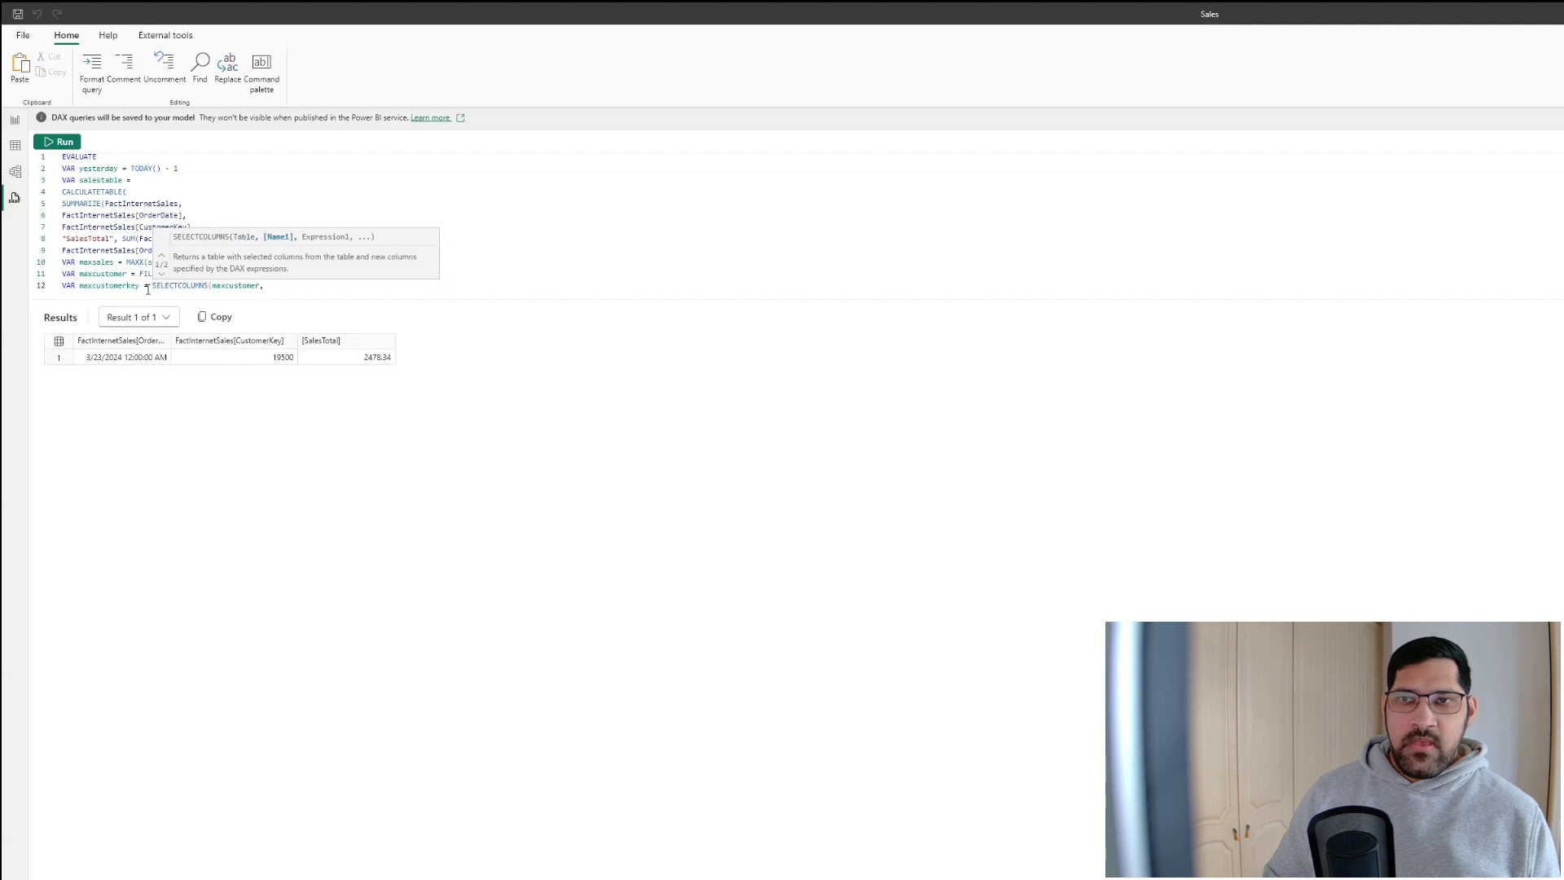
text("Ccustomer)
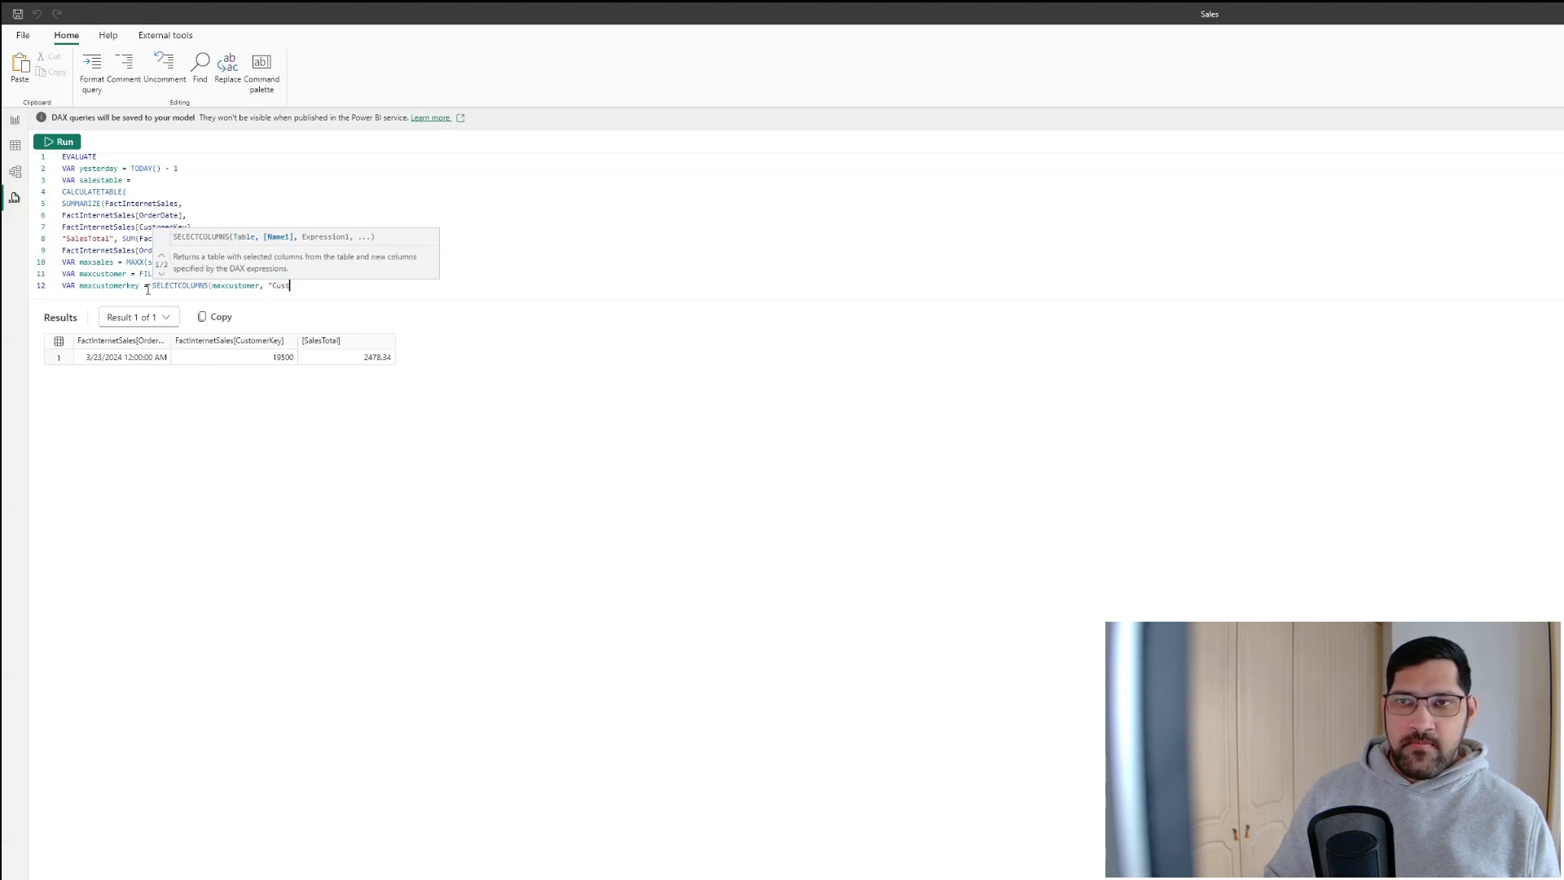
text(ID", )
text(FactInternetSales[CustomerKey])
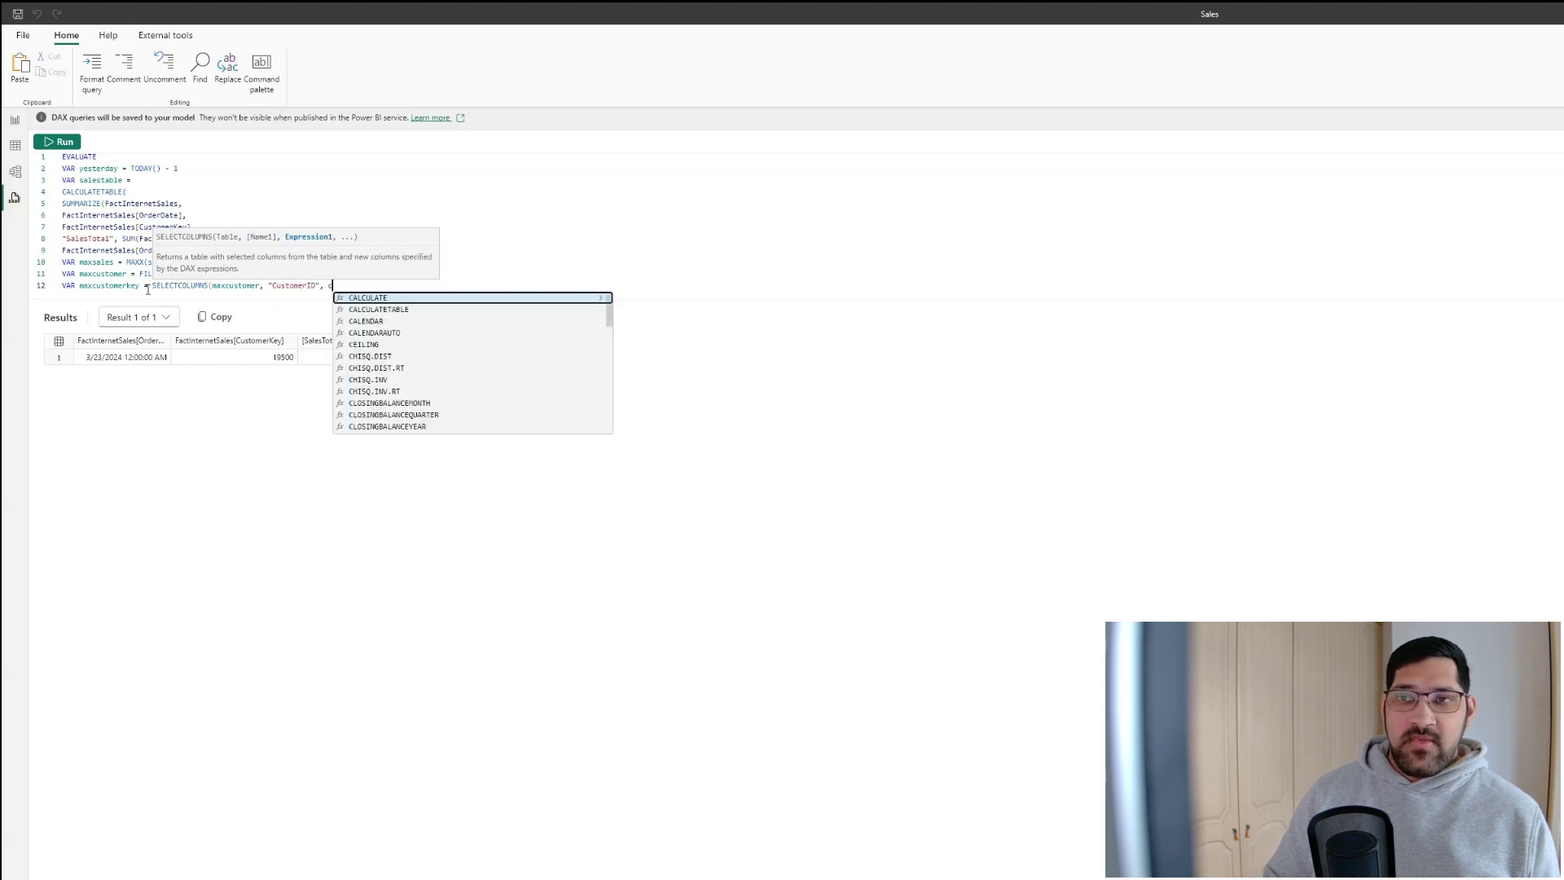
text())
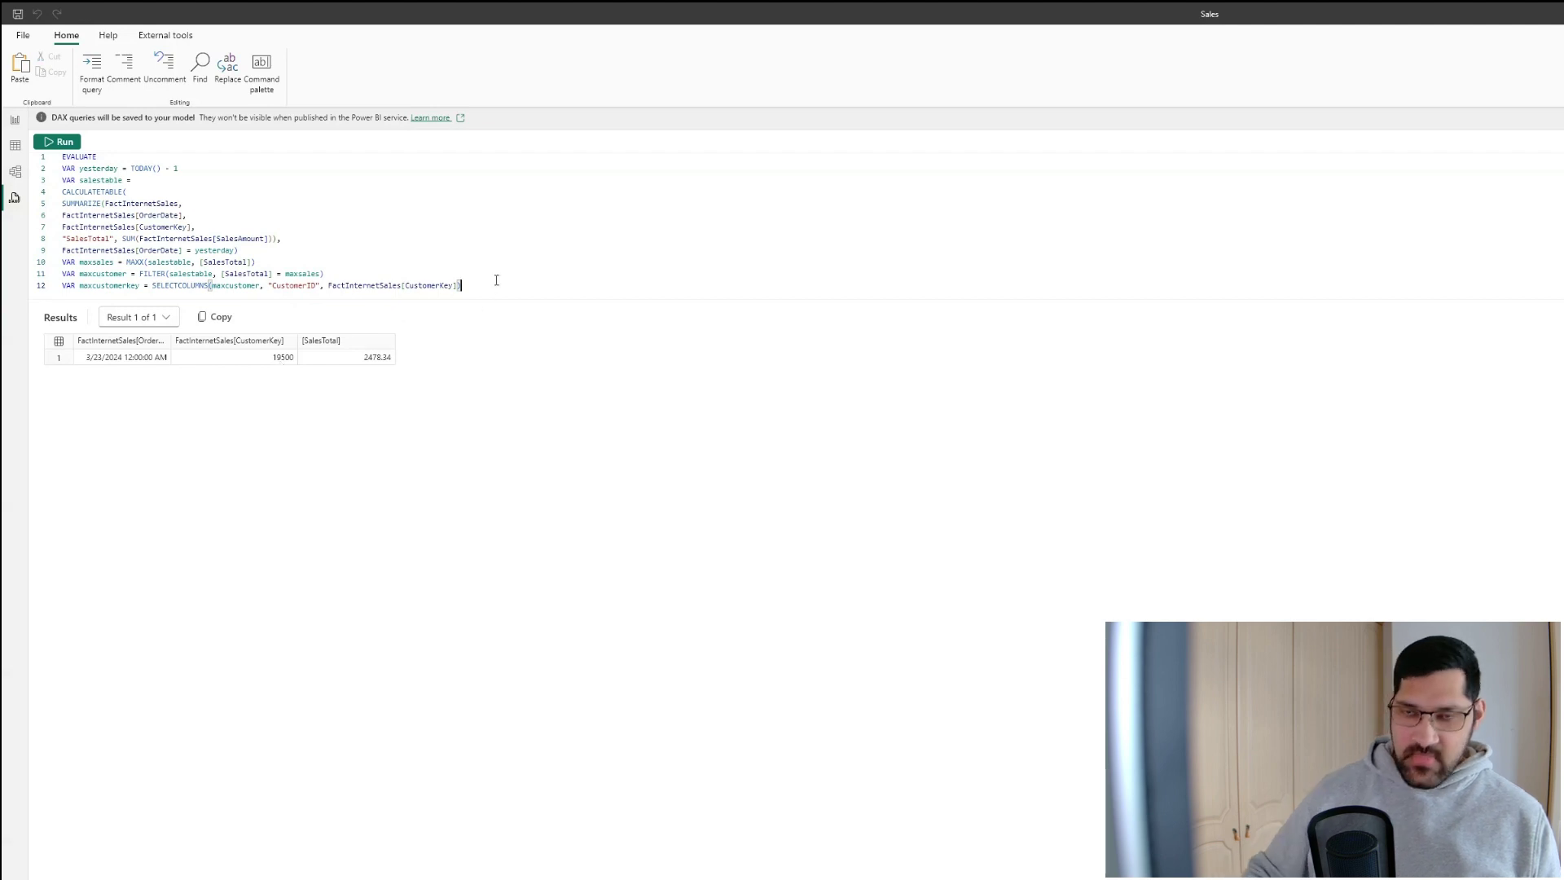
Step: Return maxcustomerkey, run it to get a single CustomerID value, and select the query body lines
key(Return)
text(RETURN)
key(Return)
text(maxc)
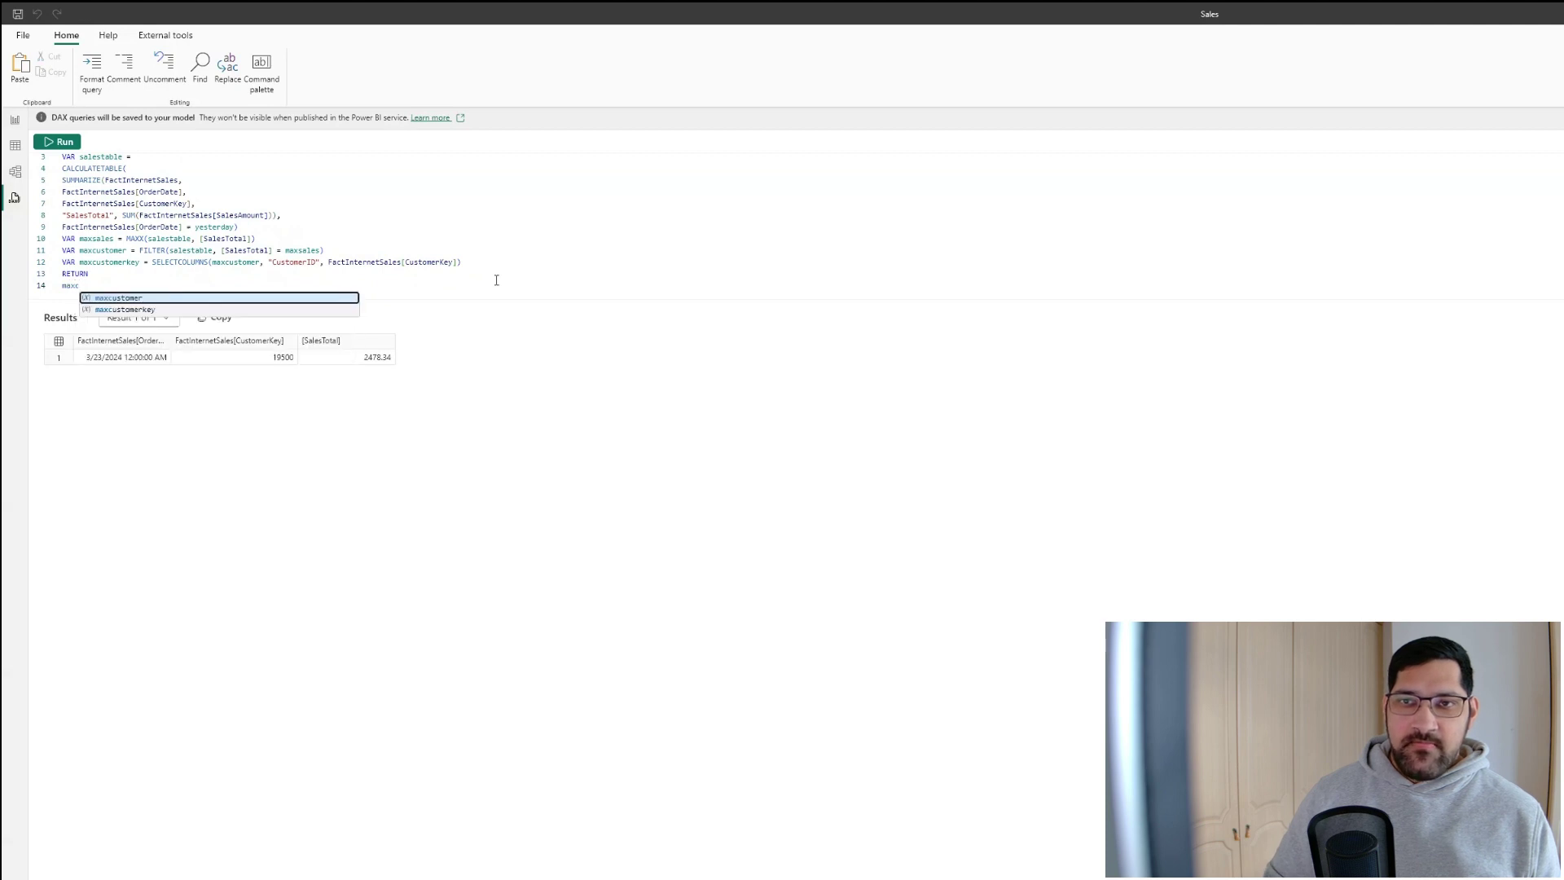
key(Tab)
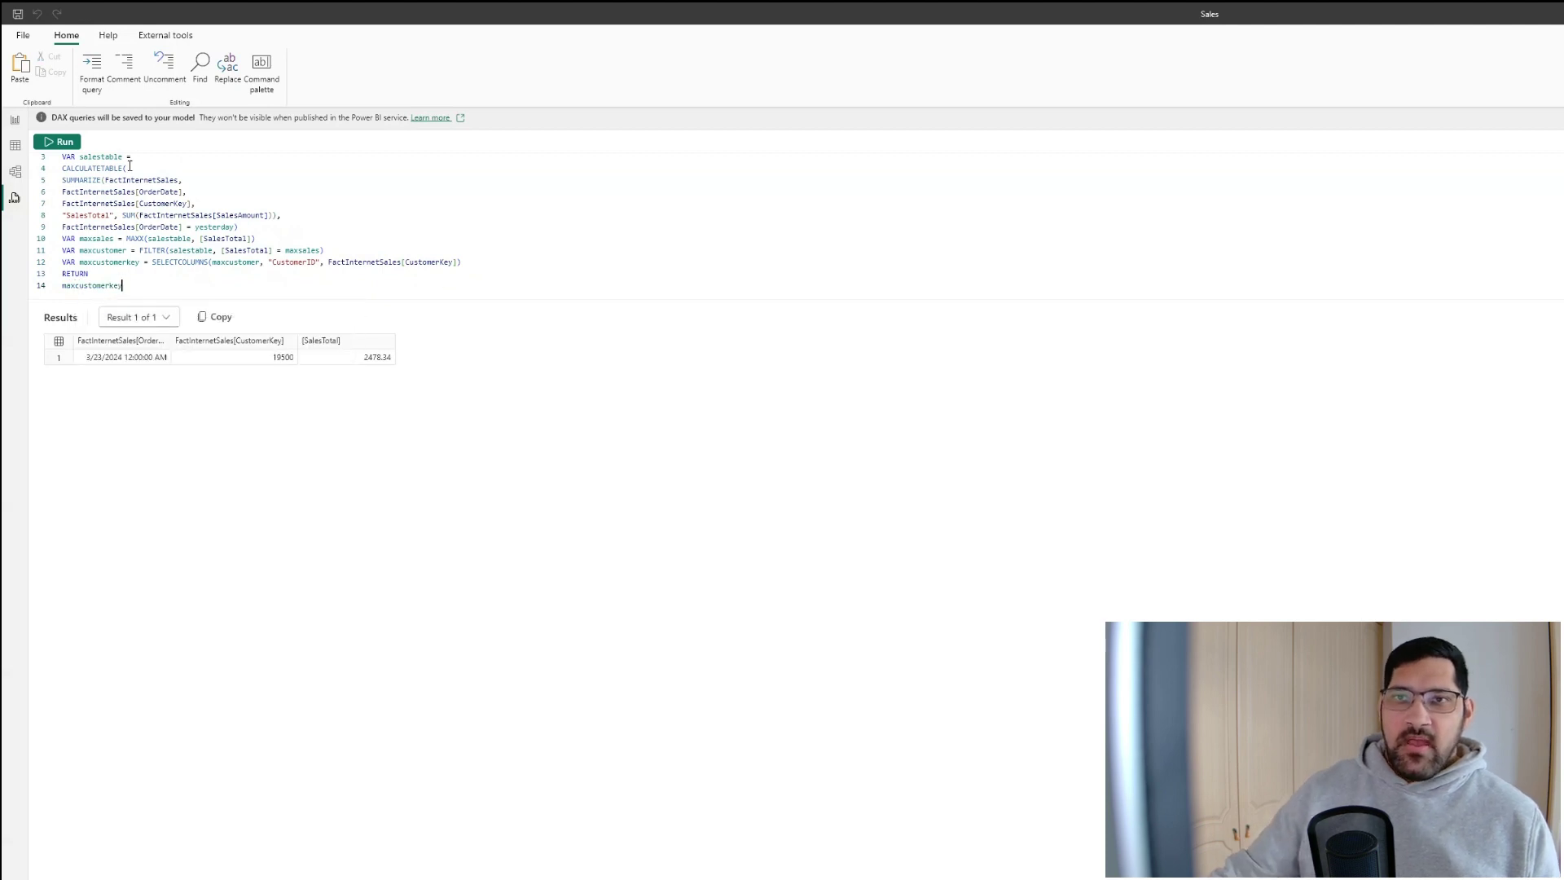
click(63, 143)
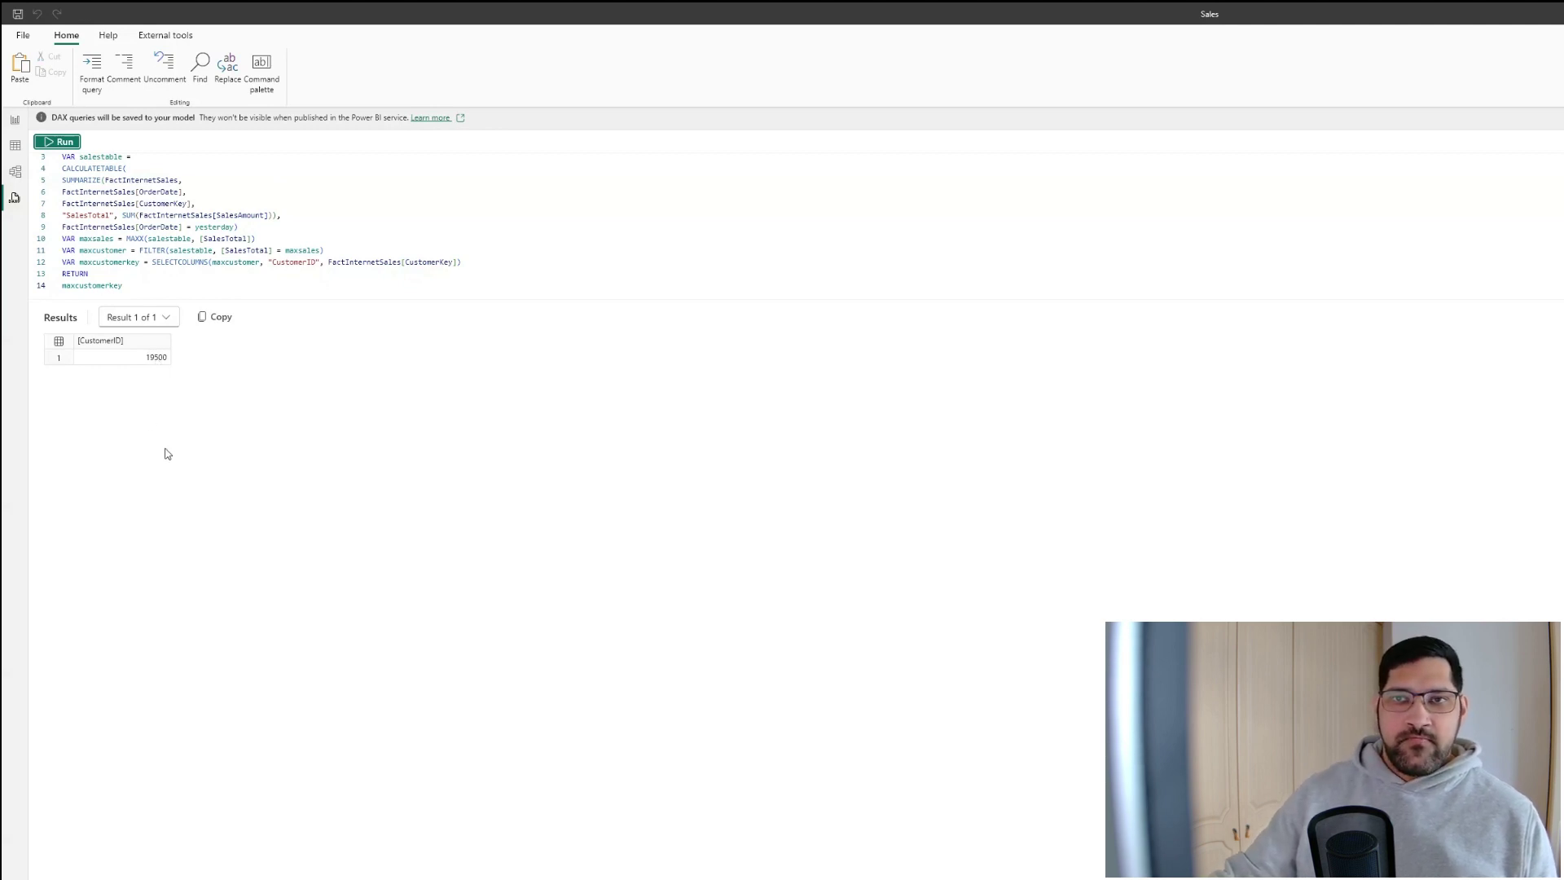
drag(125, 285, 64, 179)
key(ctrl+c)
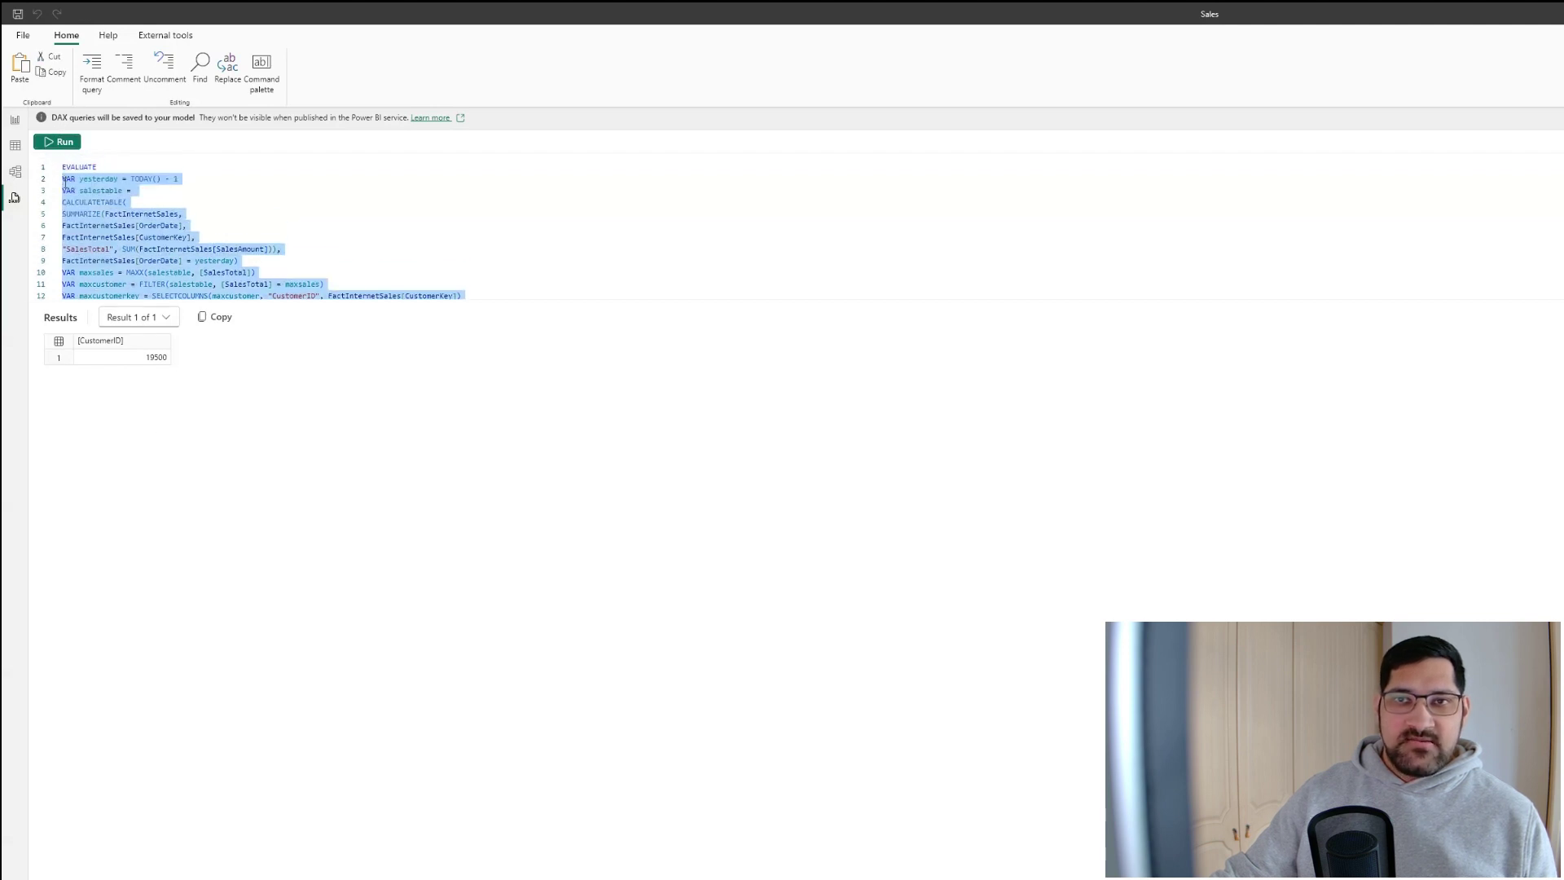
Step: Delete the broken visual from the report page
click(14, 120)
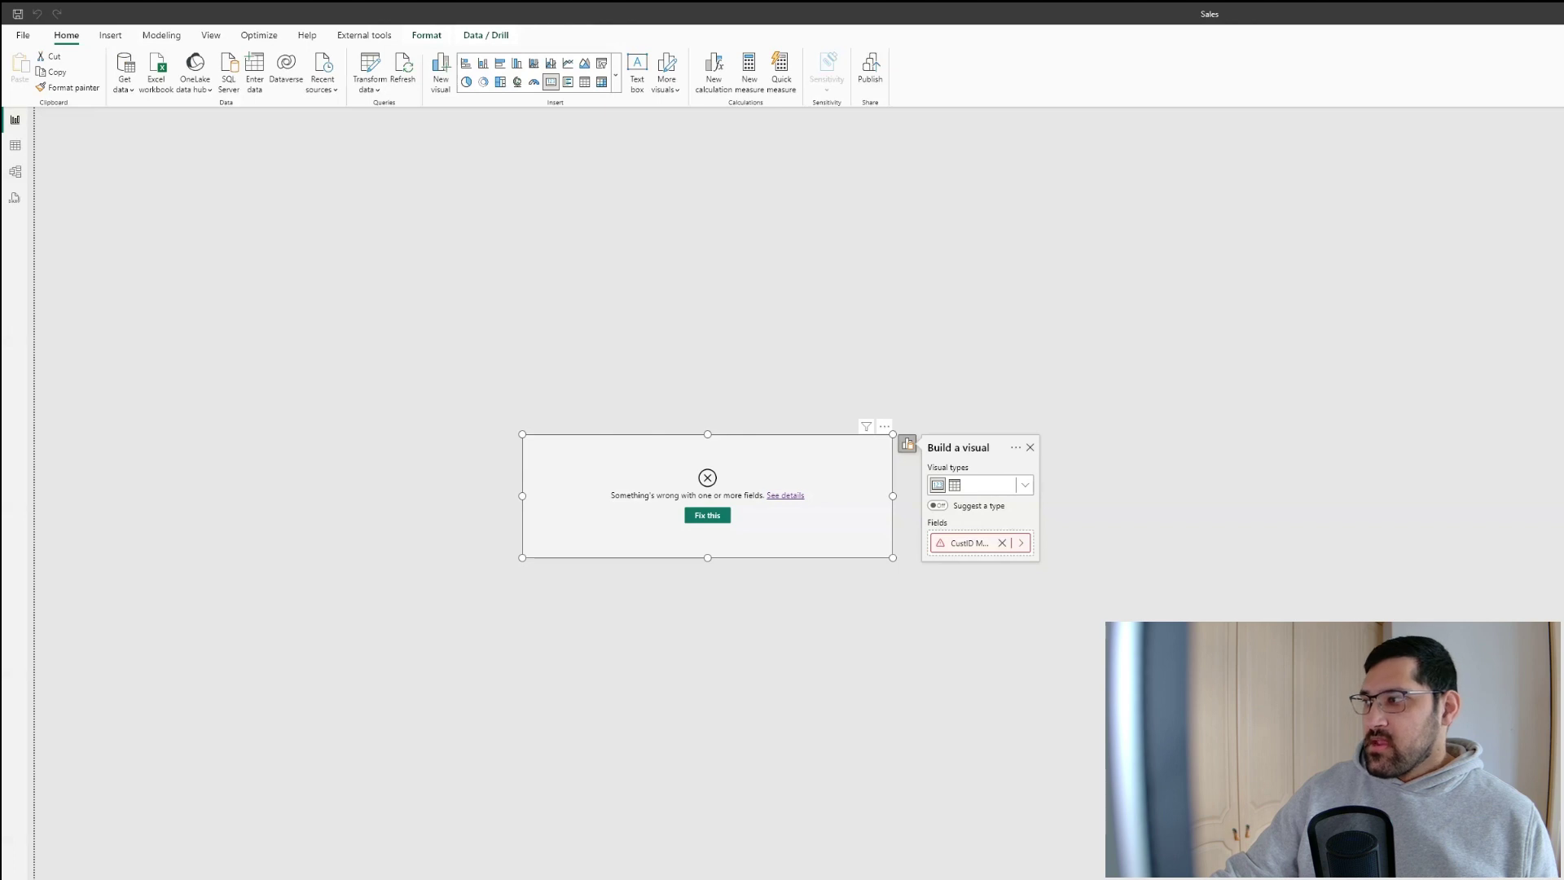
click(736, 533)
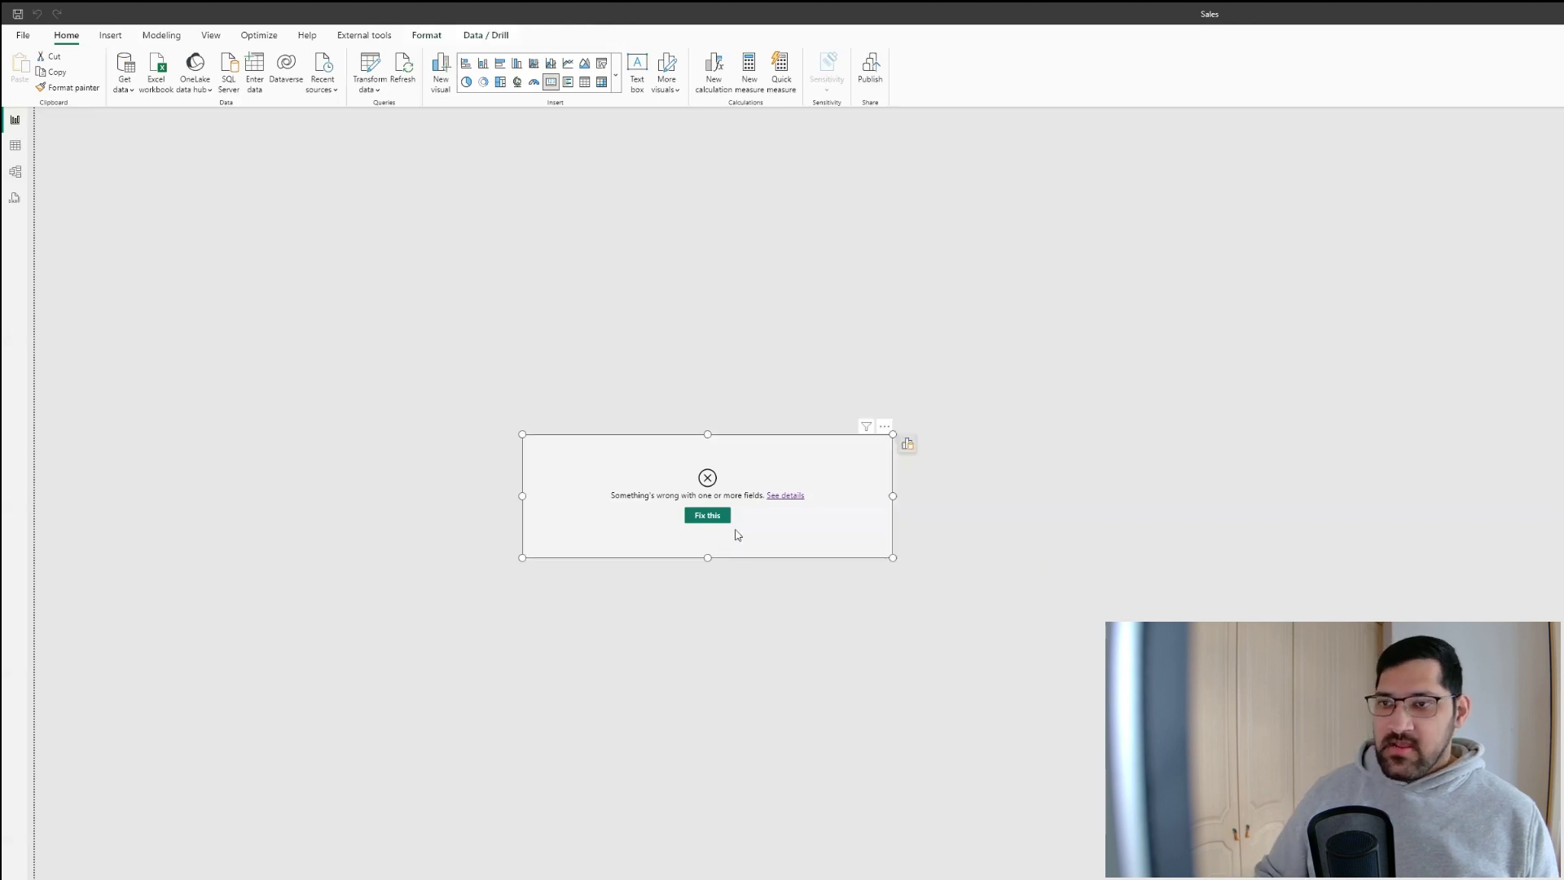
key(Delete)
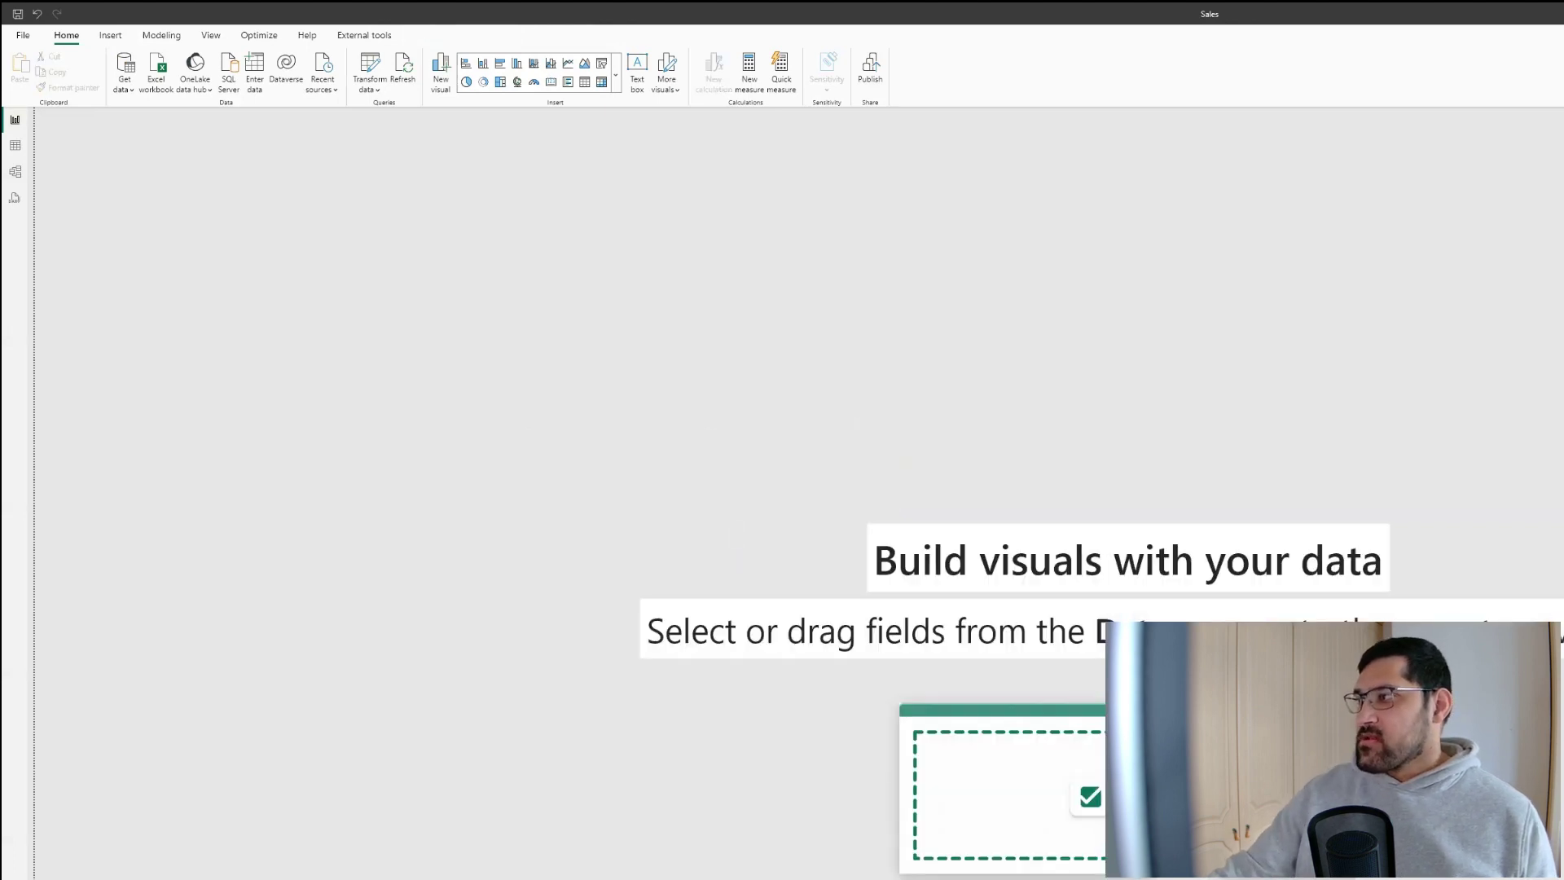
Step: Create a TopCustomerID measure whose formula is the pasted DAX query body
click(275, 92)
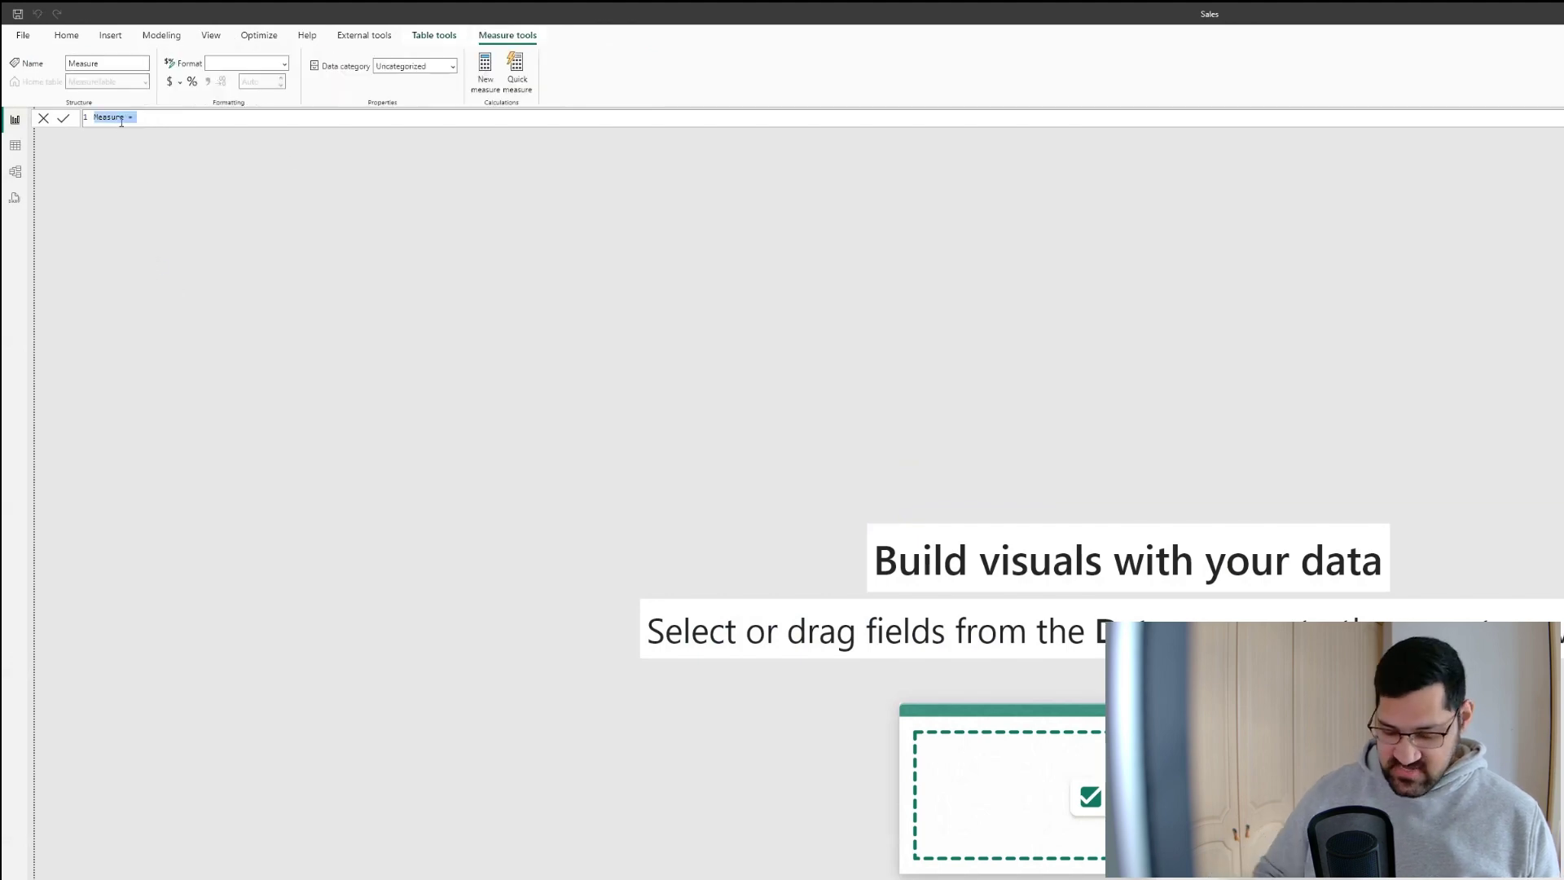
text(TopCustomerID)
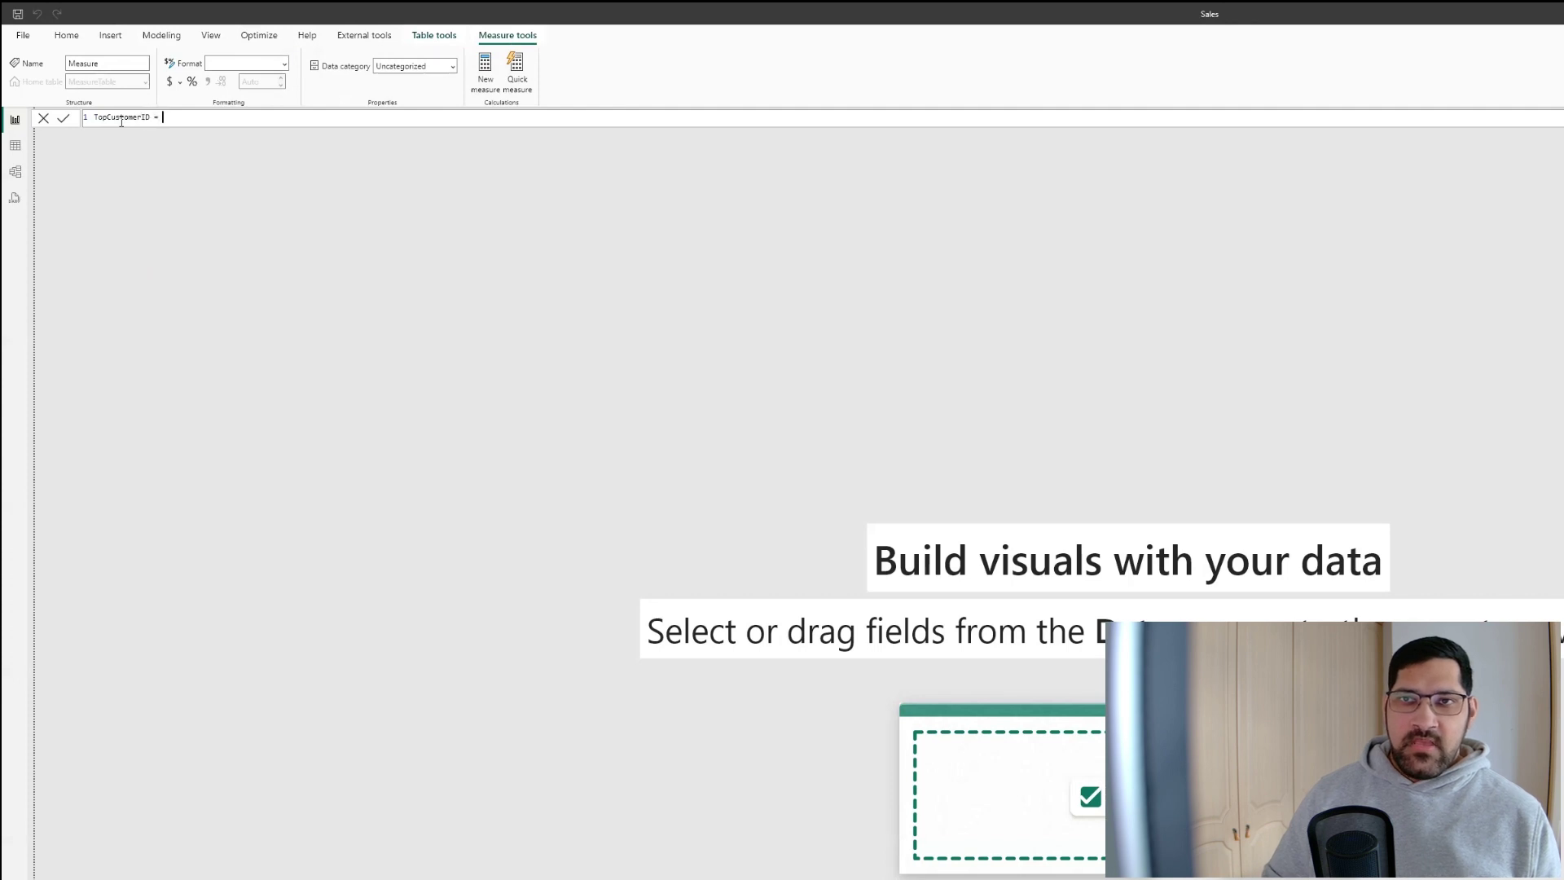
key(ctrl+v)
key(Return)
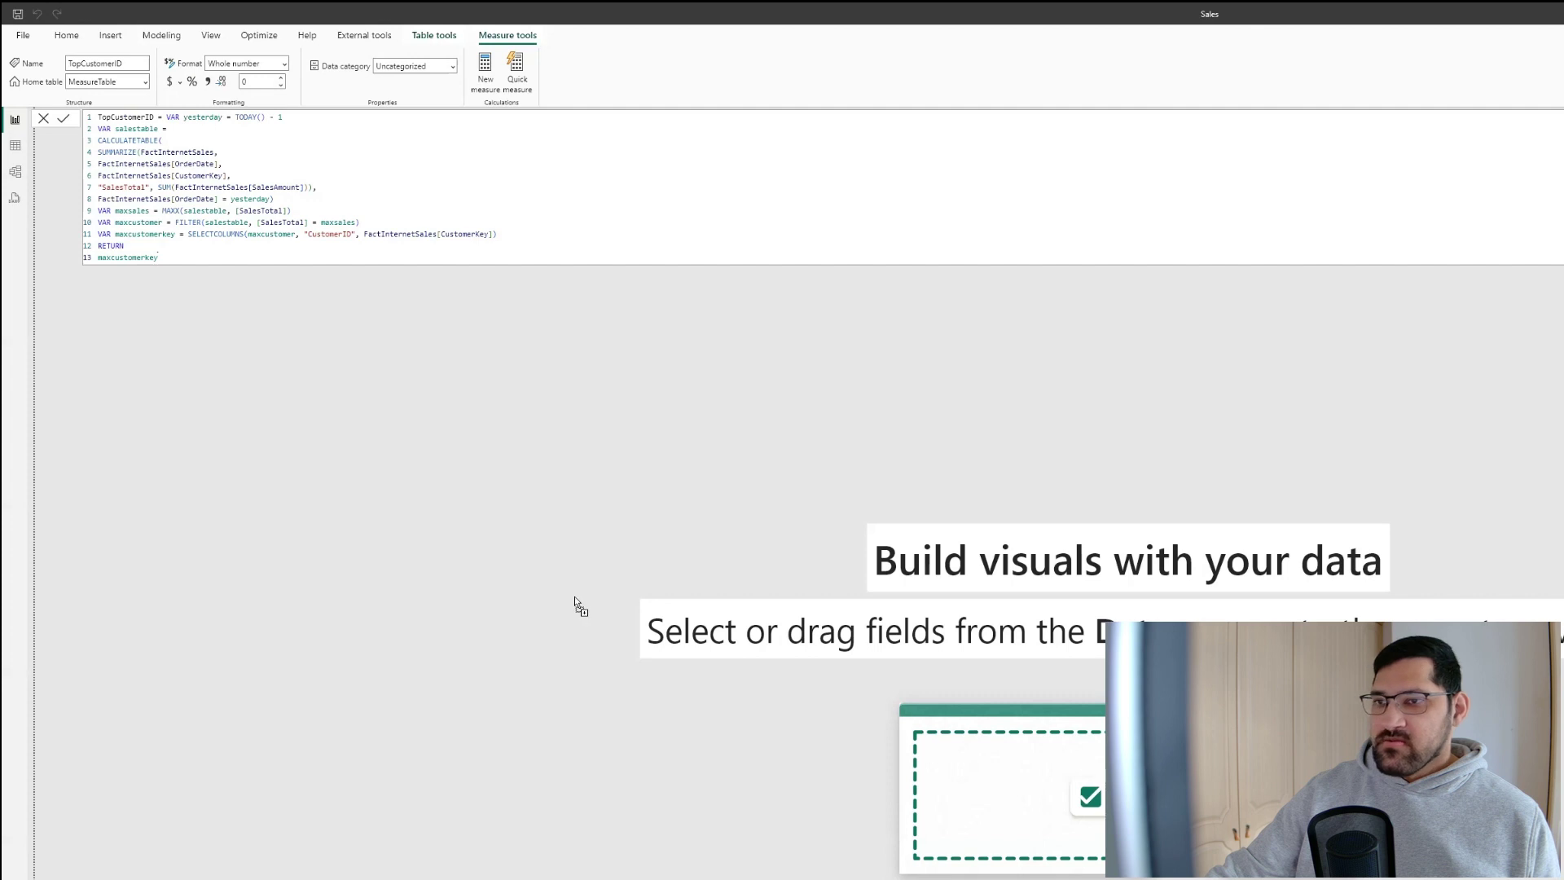
Step: Add a wide card showing TopCustomerID as 19500 and check it against the query result
click(702, 443)
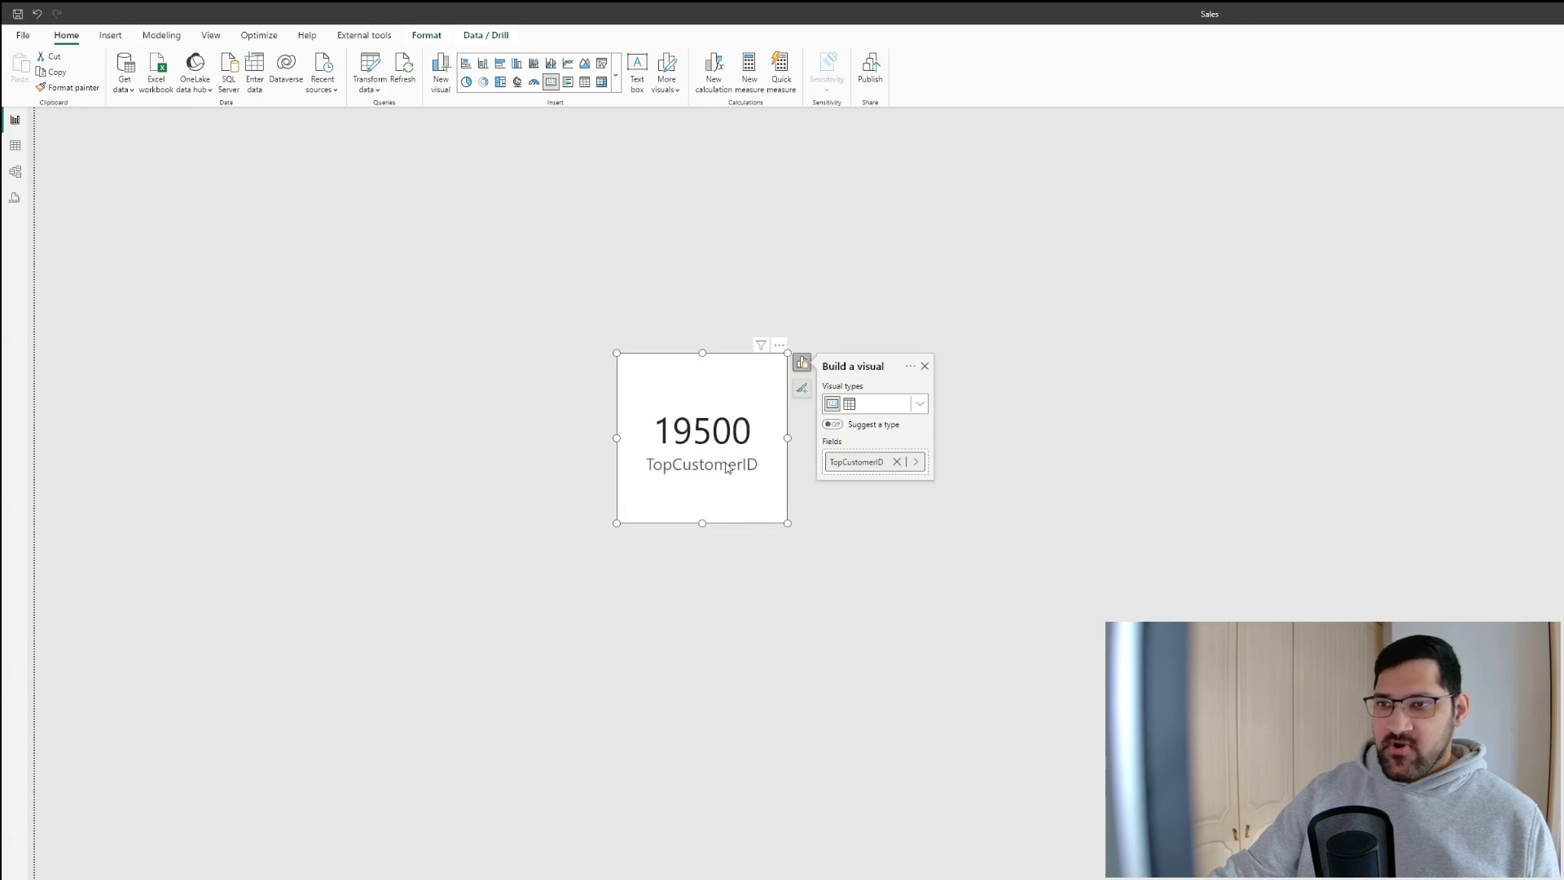
drag(787, 523, 1088, 549)
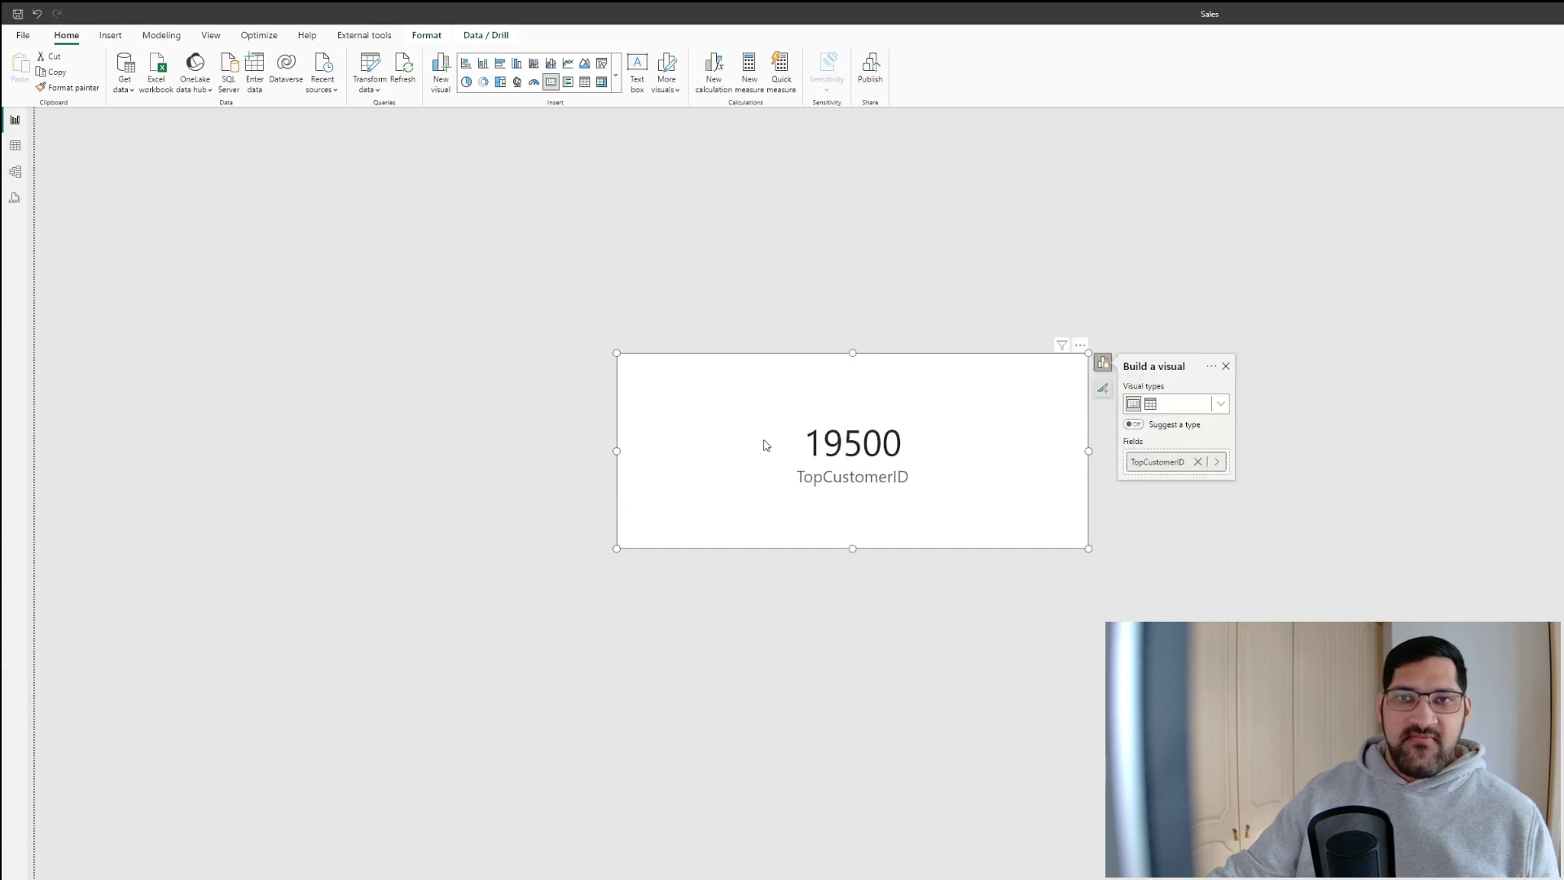
click(15, 198)
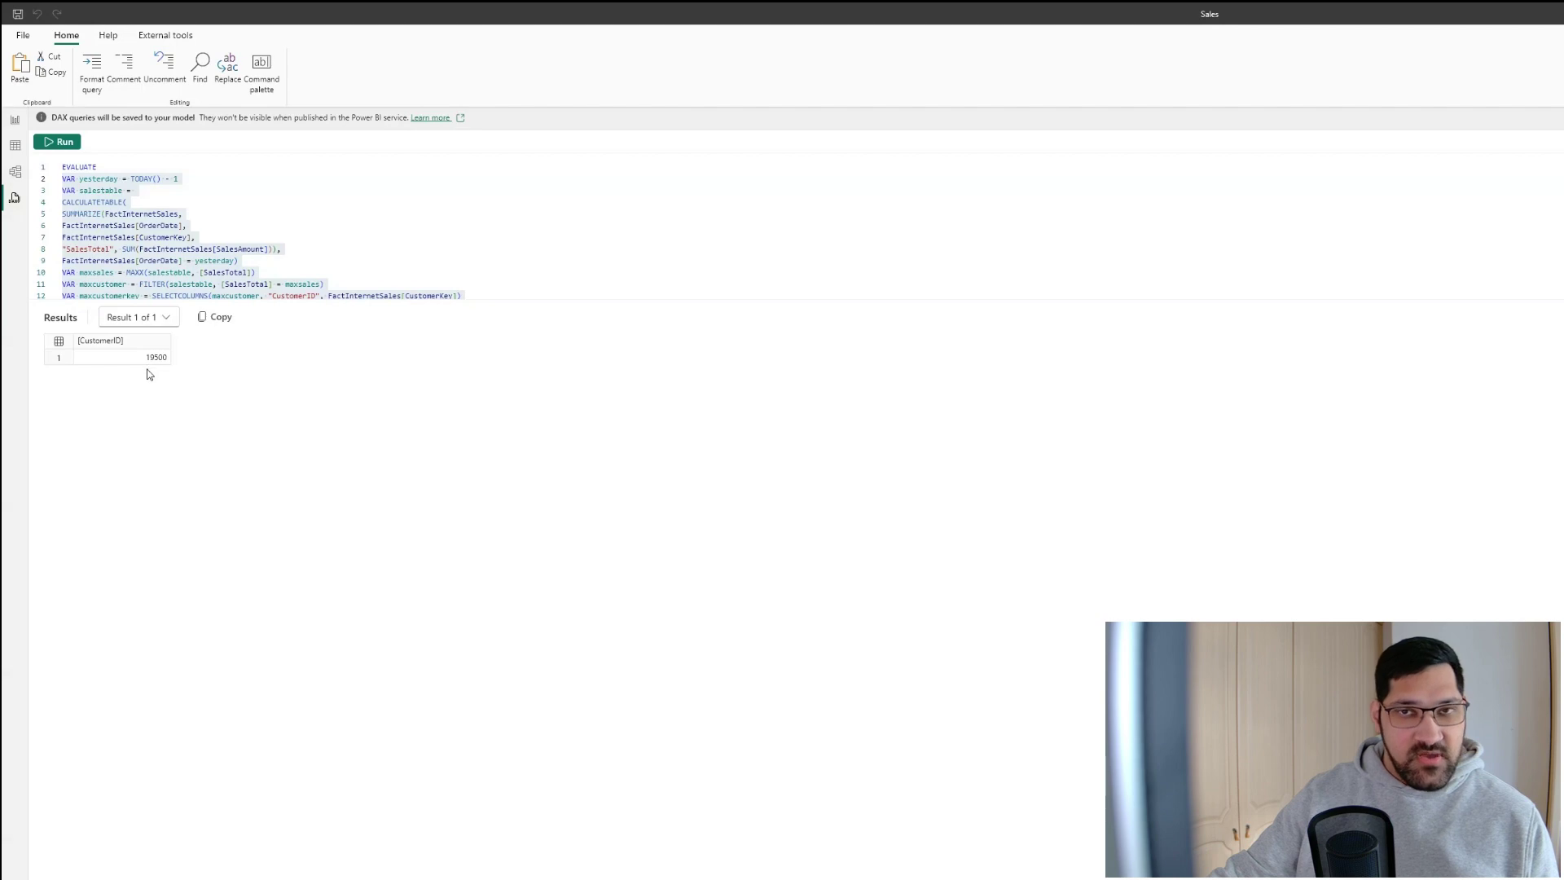
click(14, 120)
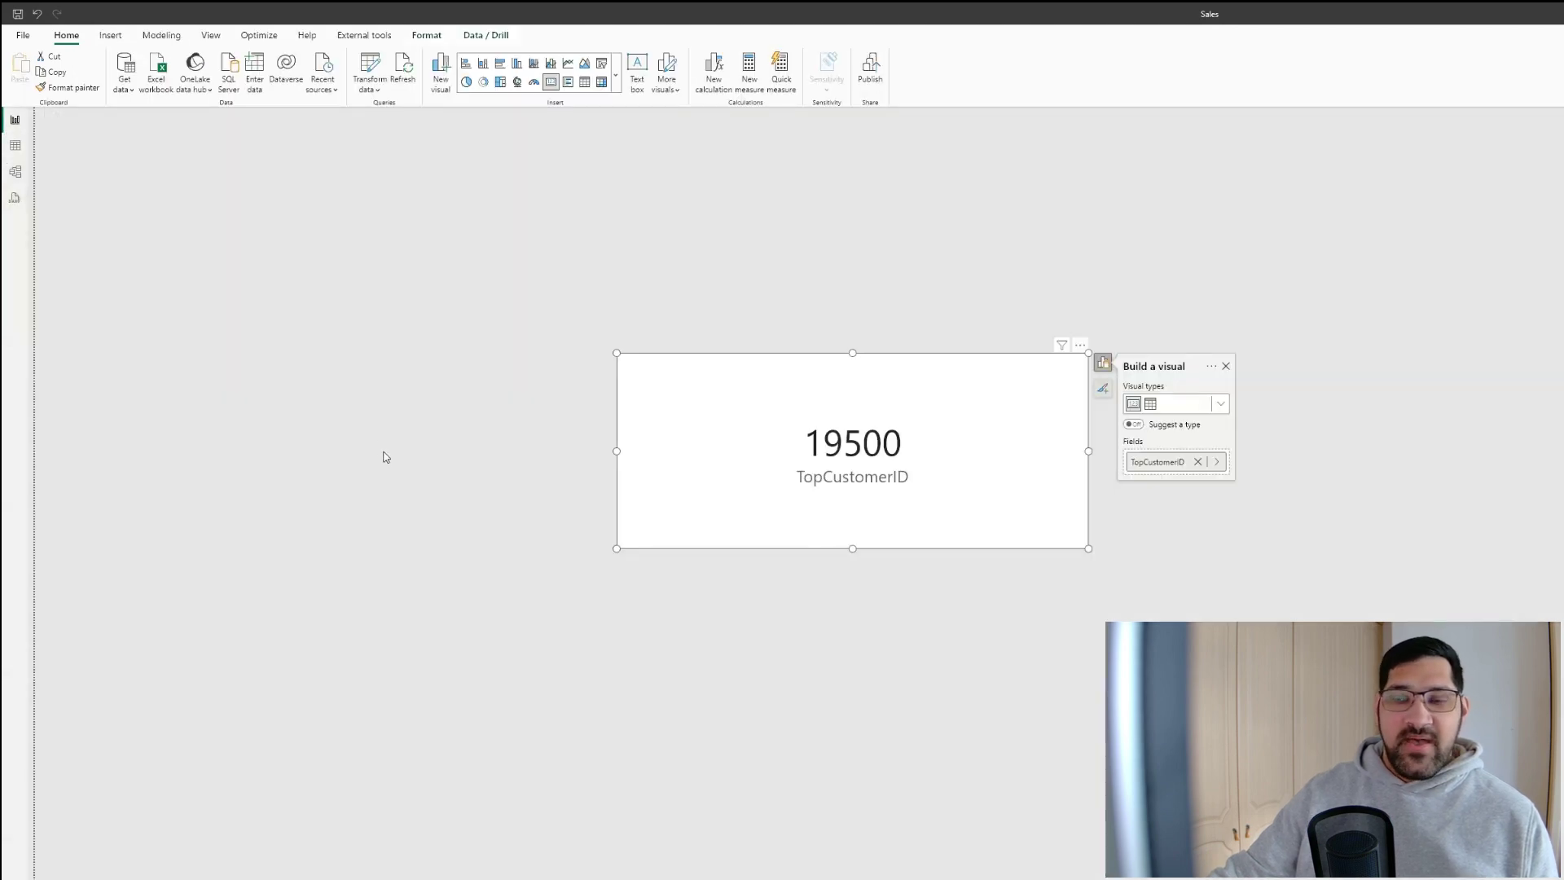